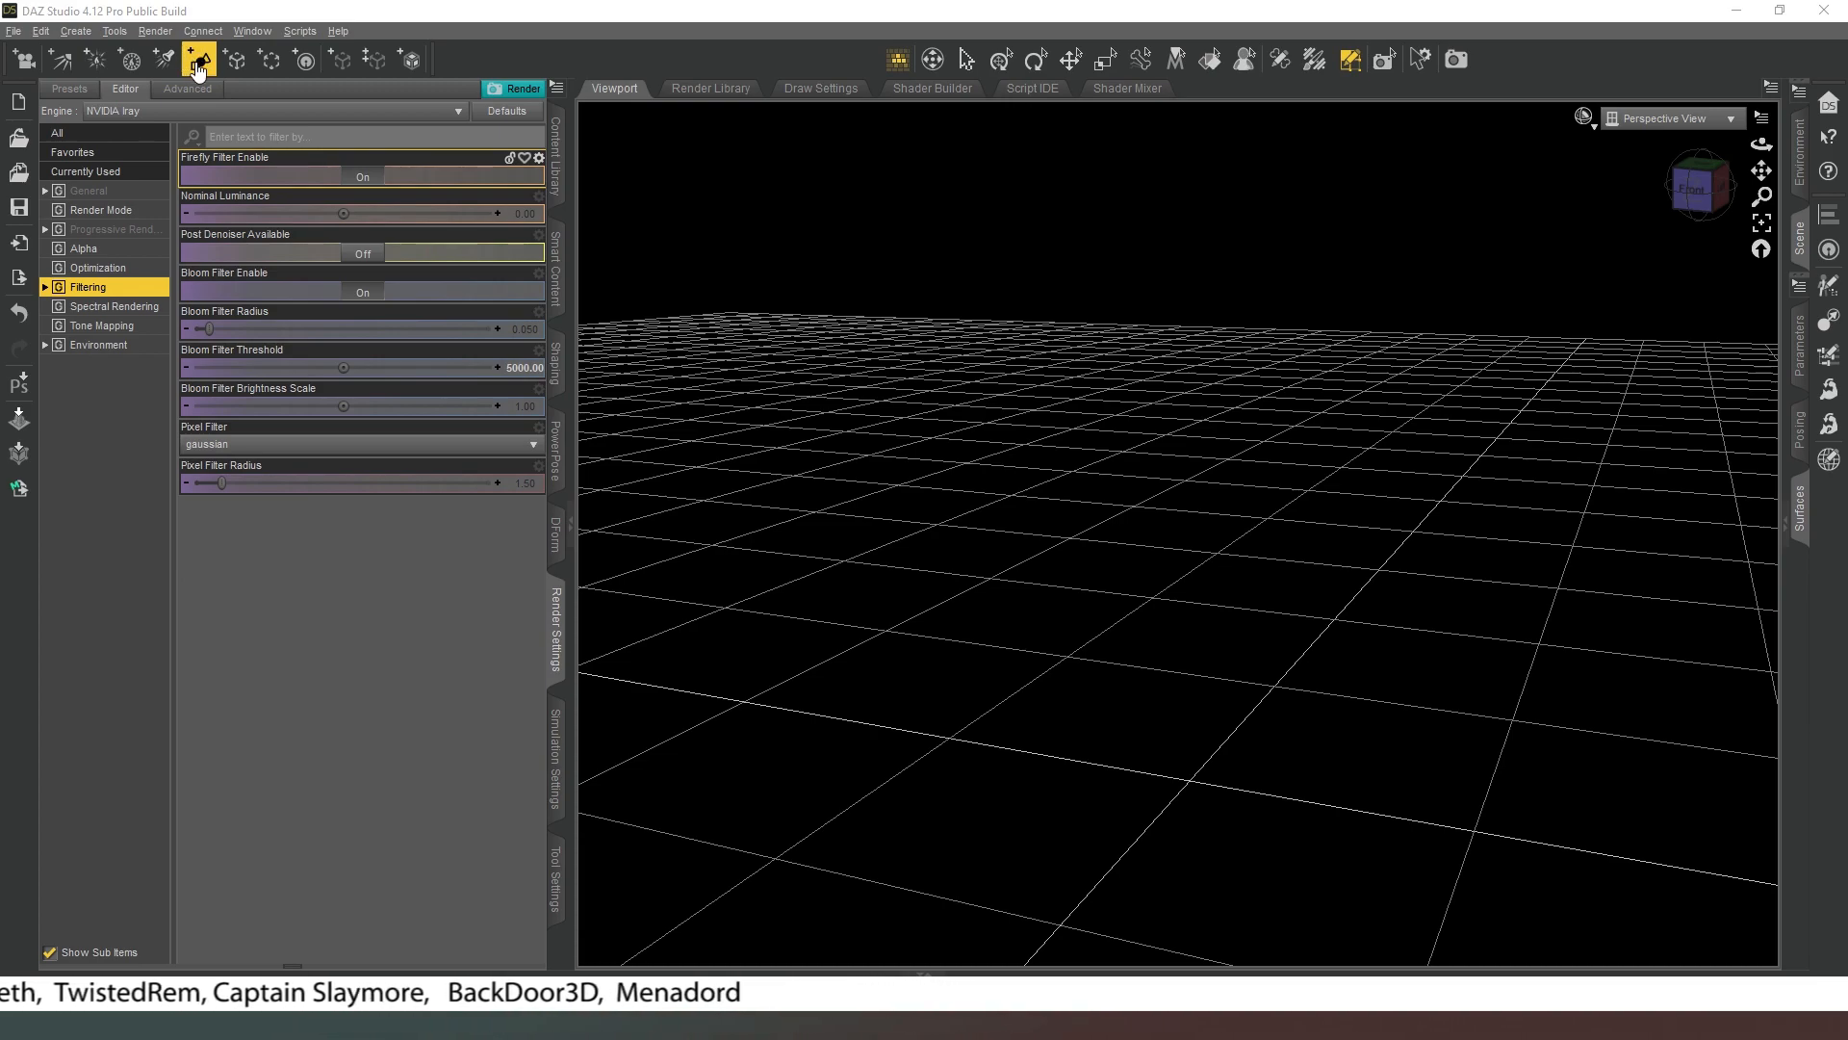
Create a thin cylinder primitive 1.5 m long at the world center along the positive Y axis, adjusting its diameter and segments.
left_click(197, 66)
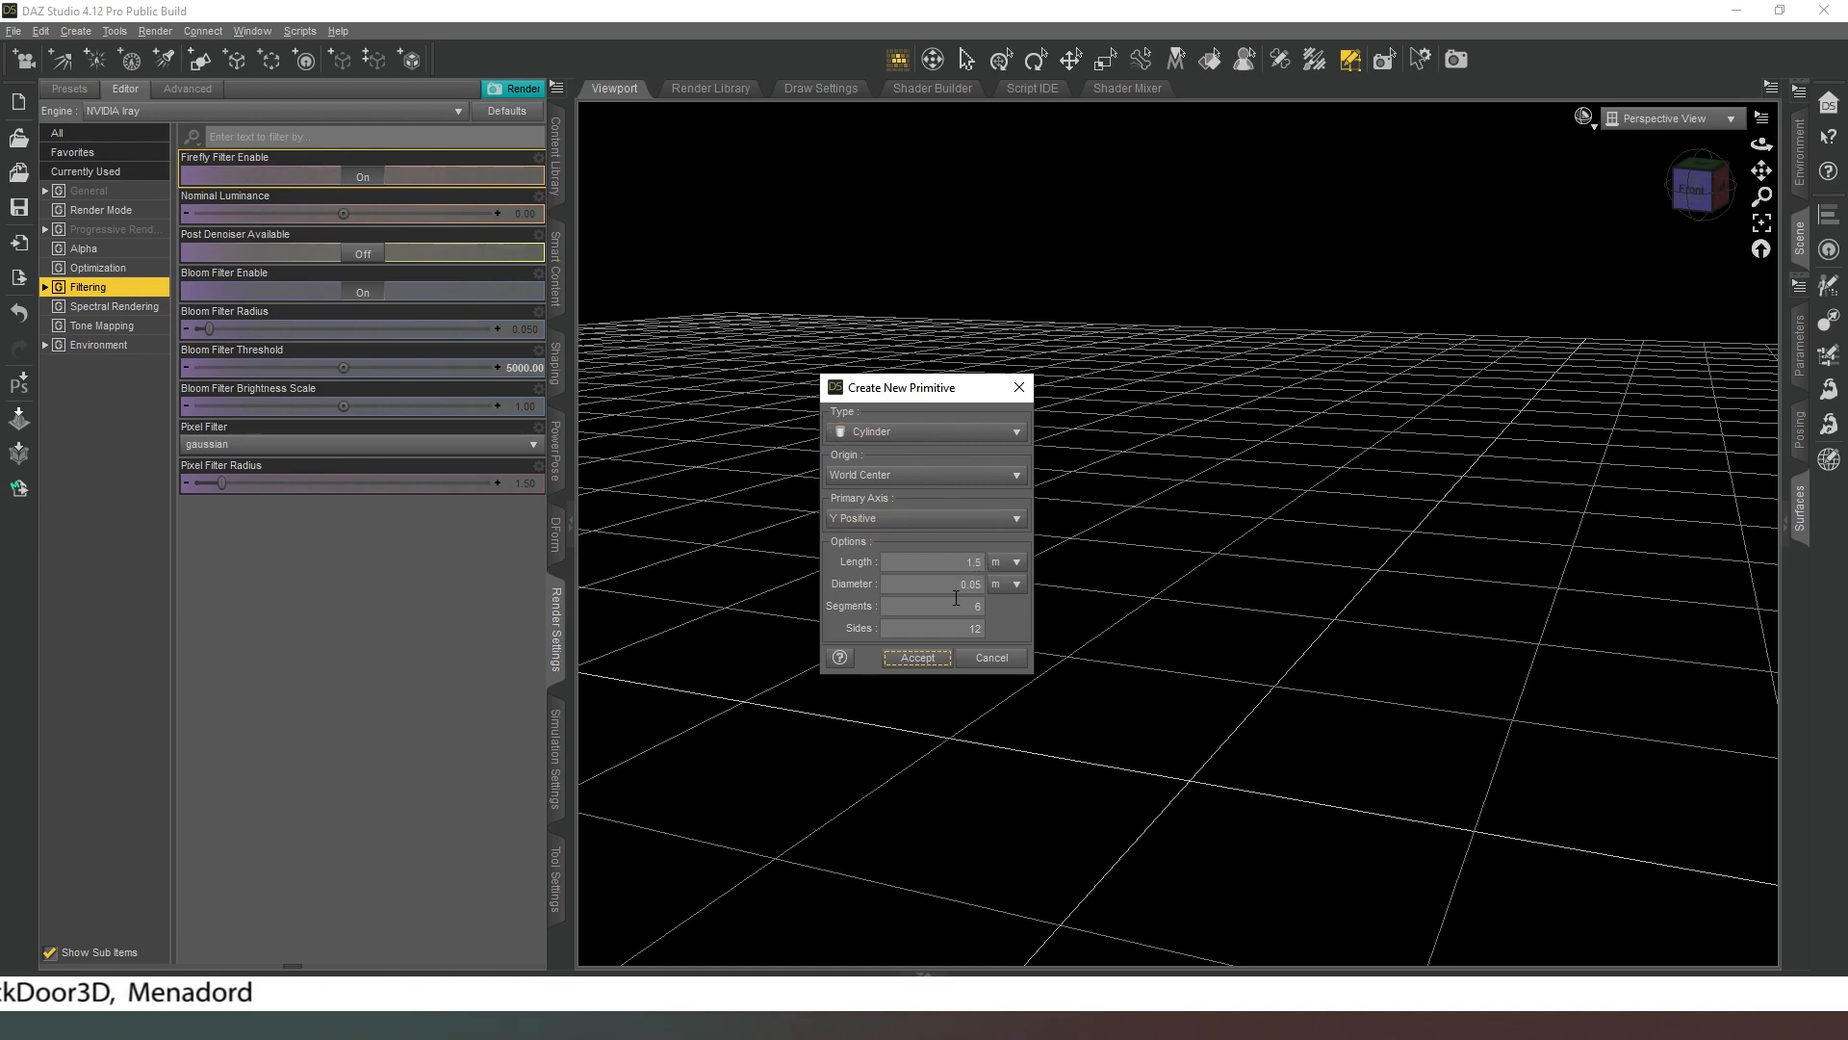
left_click(952, 584)
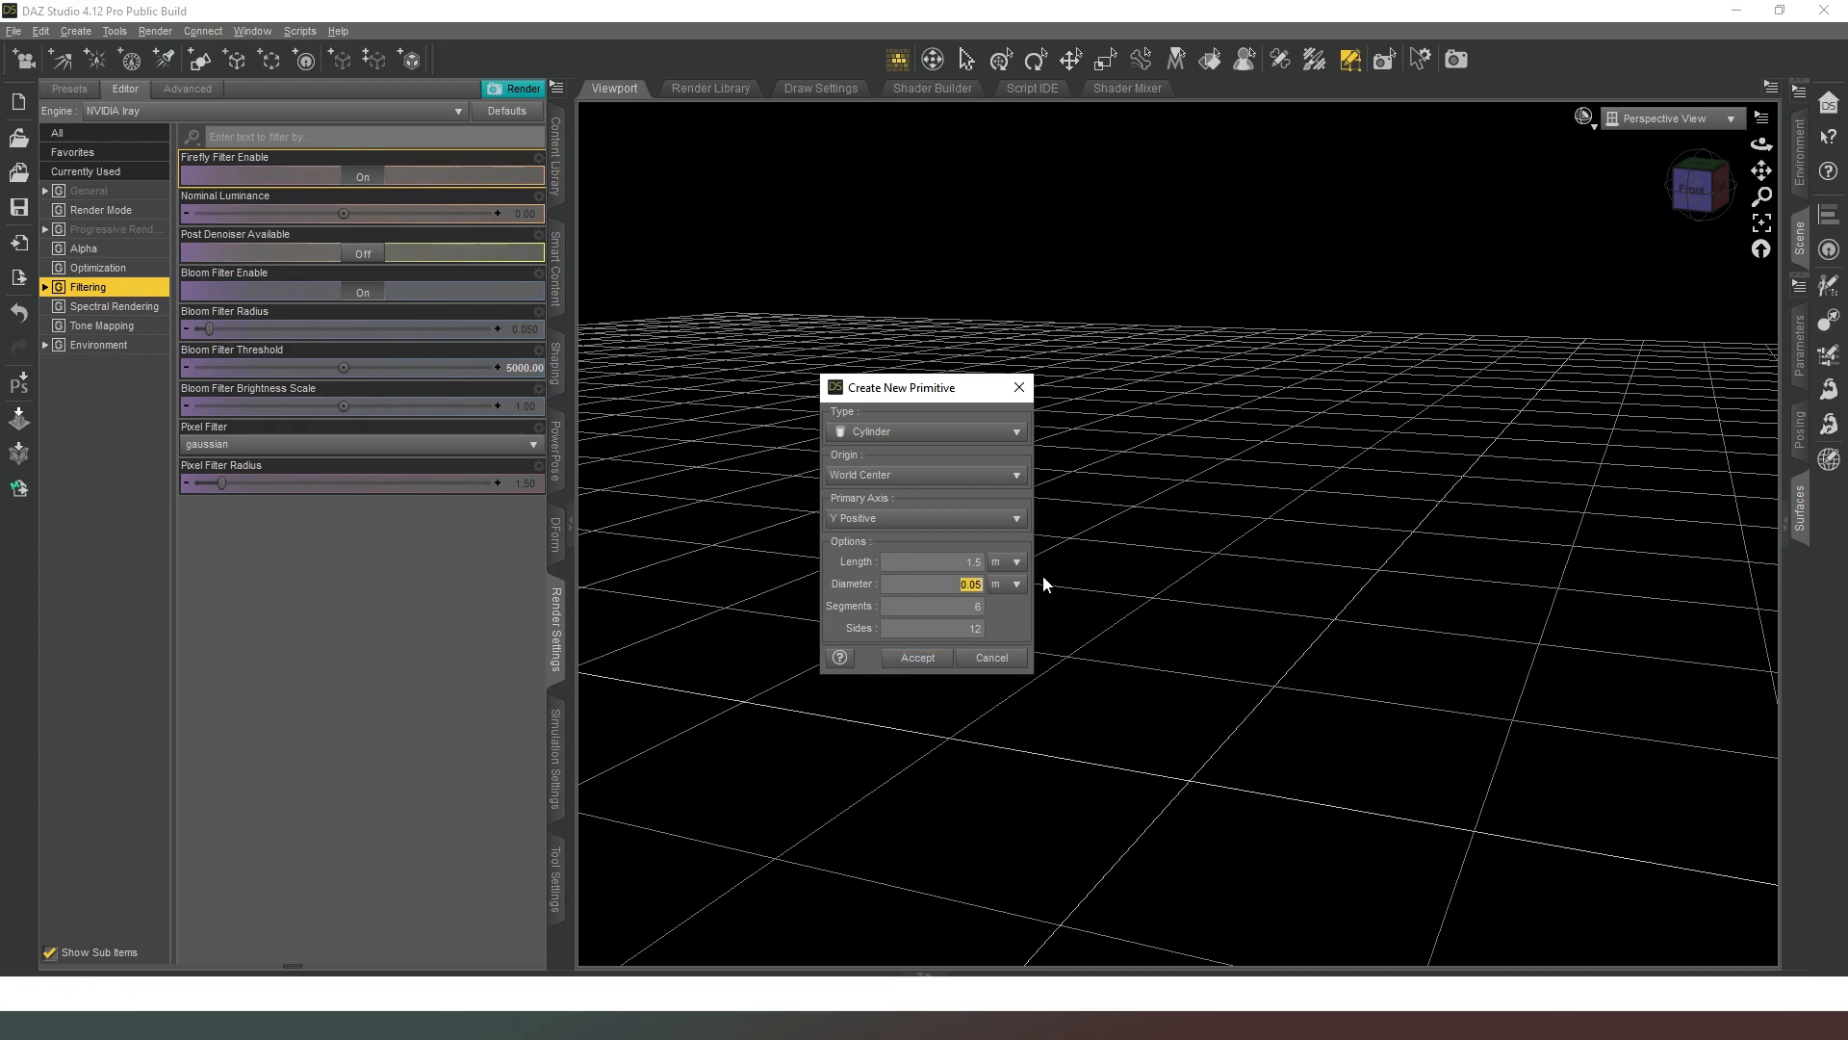
key("BackSpace")
left_click(974, 605)
left_click(921, 659)
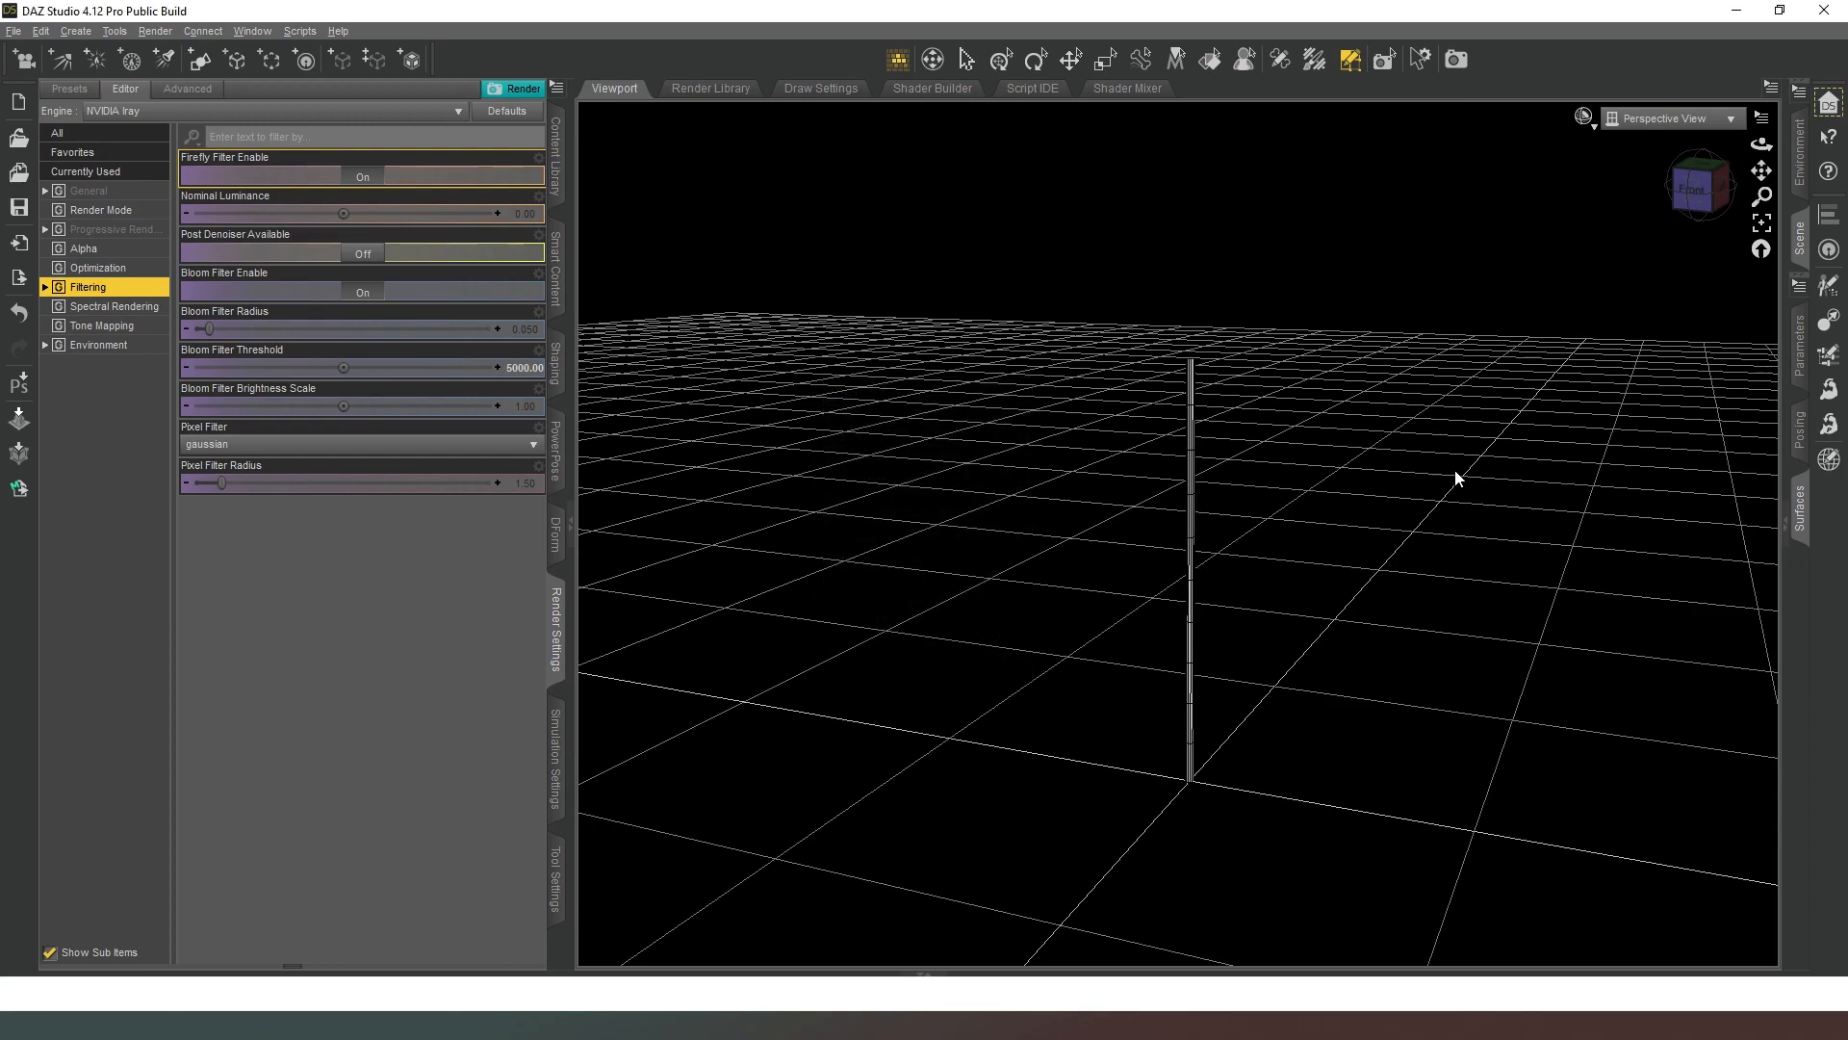
Activate the Geometry Editor tool with the cylinder selected in the scene, facing it from the front.
left_click_drag(1687, 198, 1743, 160)
scroll(1651, 187, "up", 3)
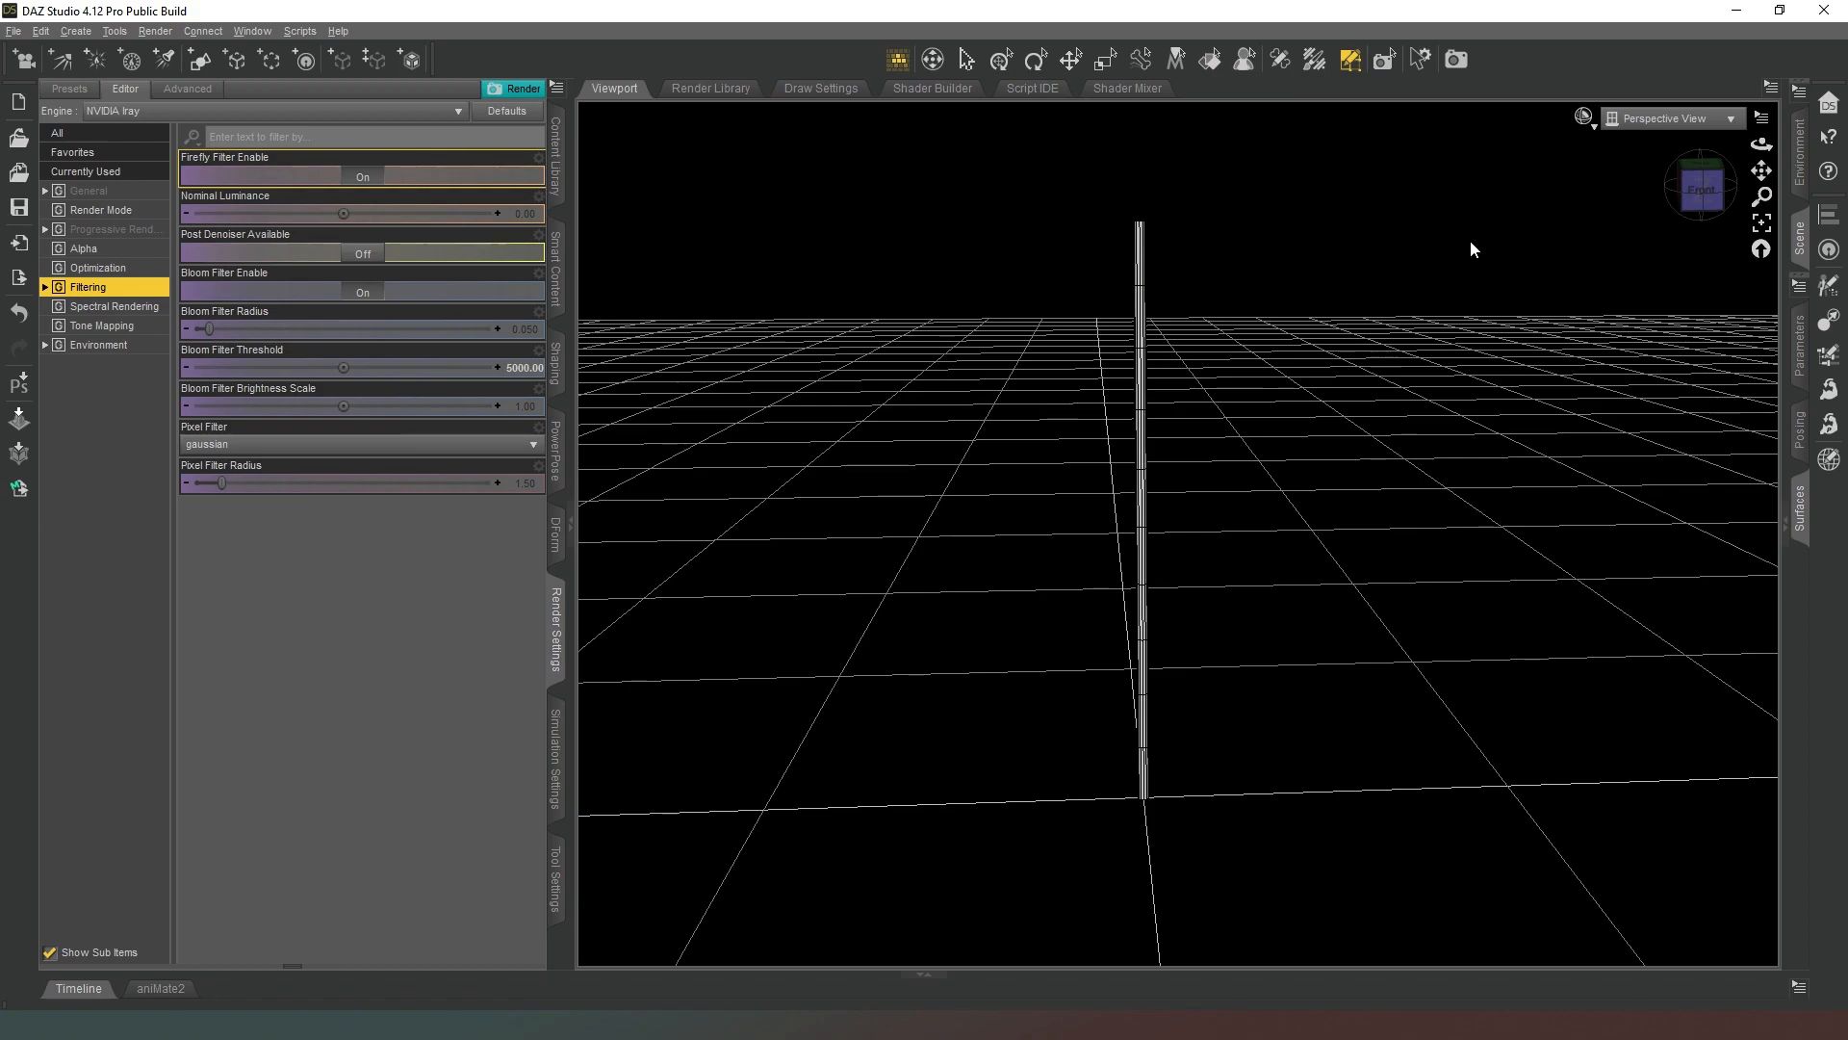
left_click(1701, 213)
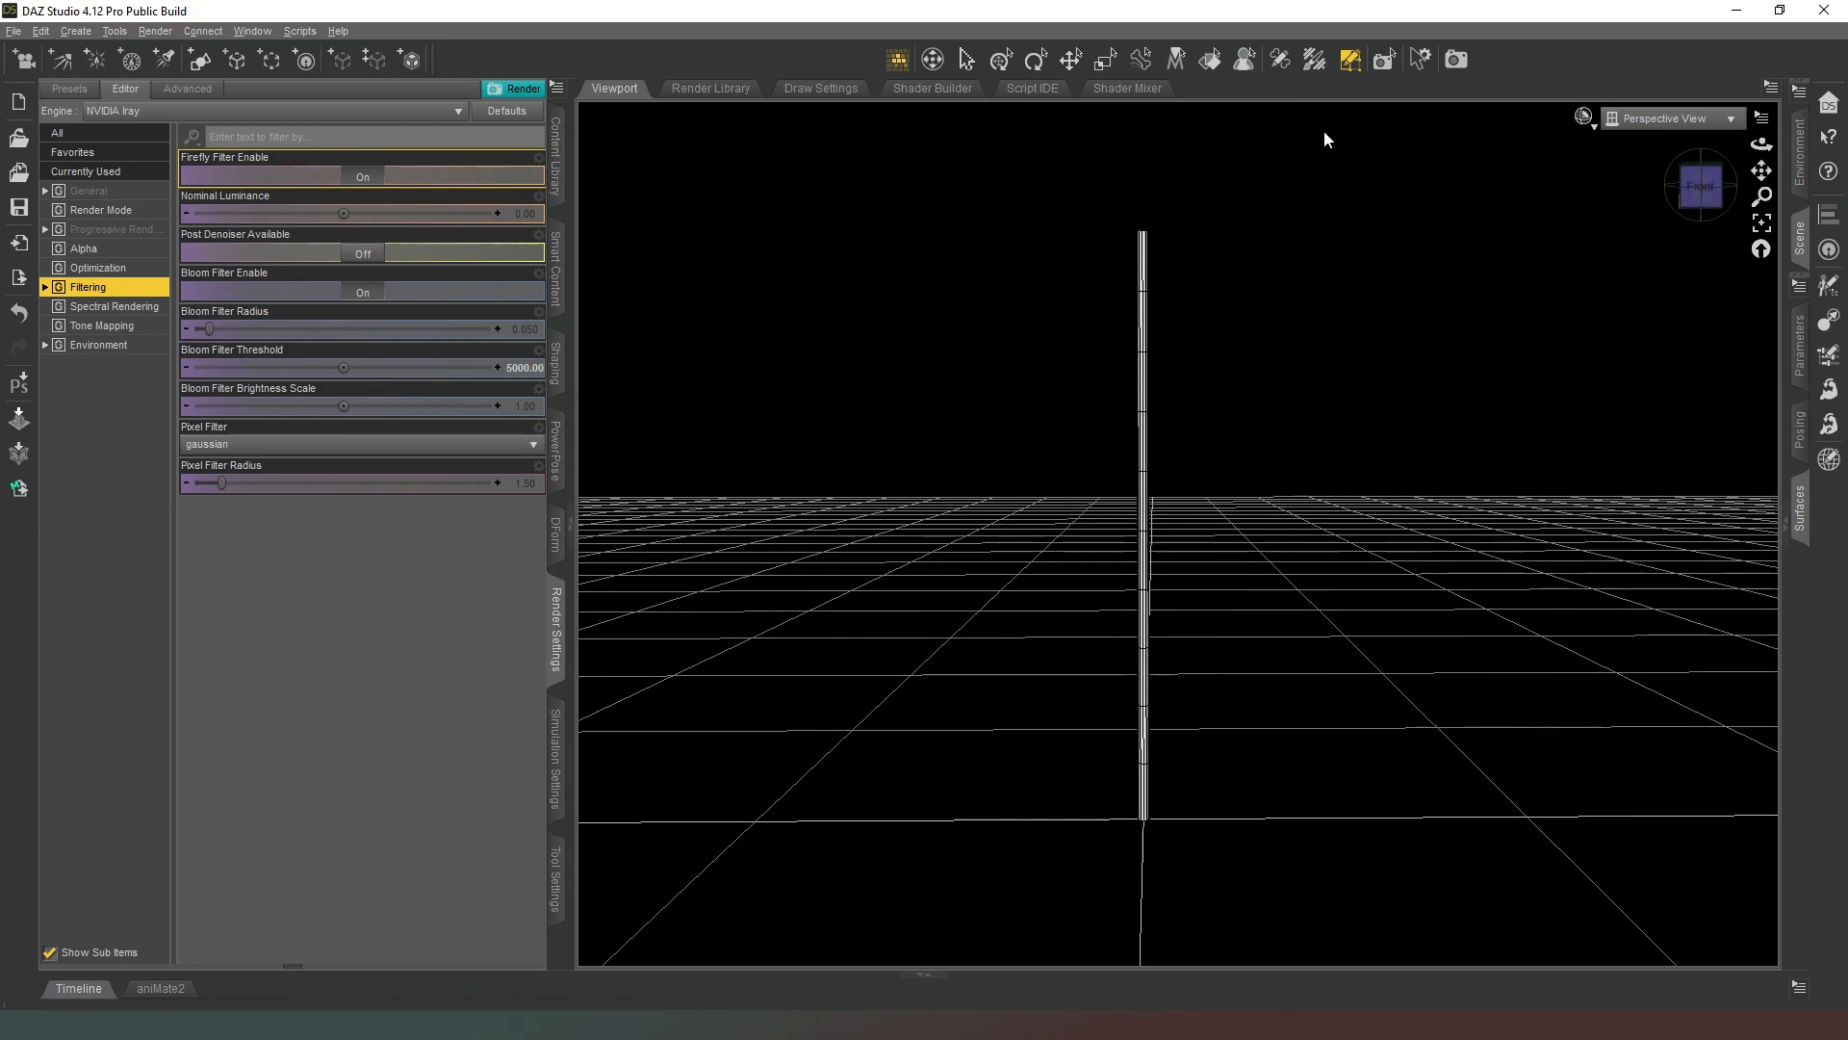
left_click(1353, 62)
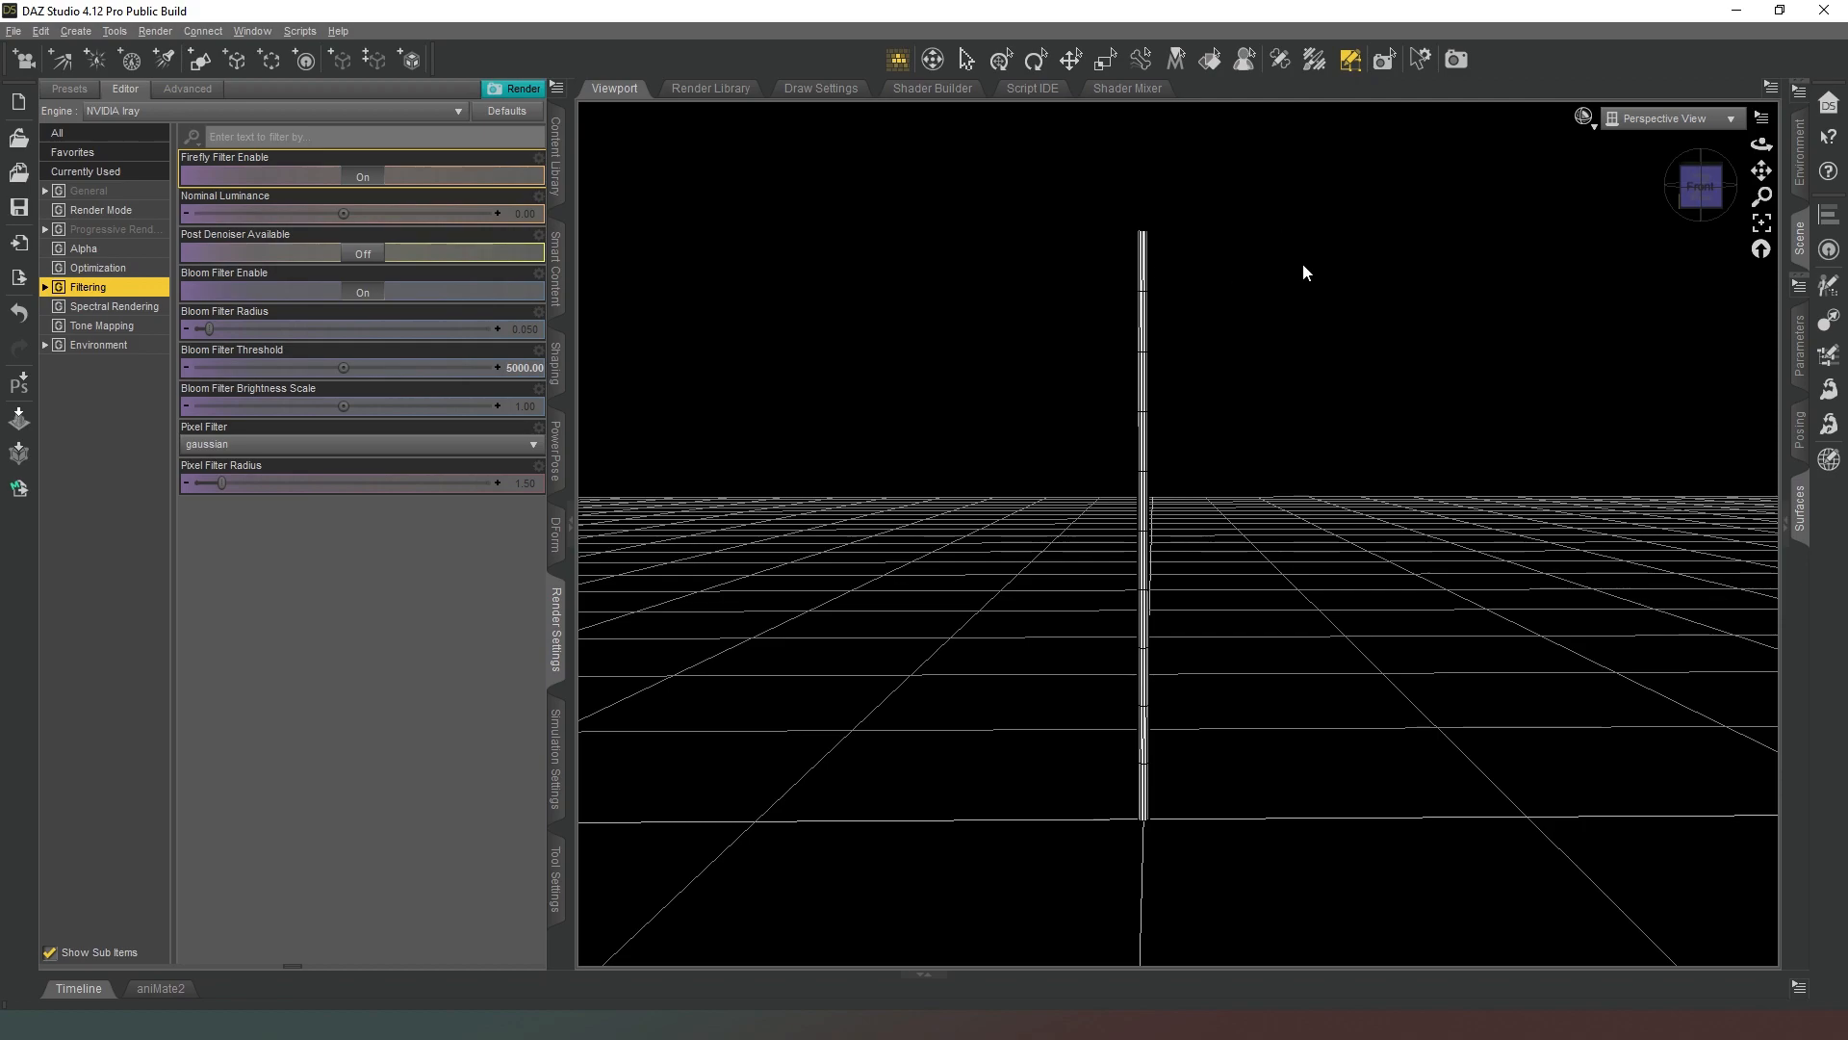
left_click(1801, 223)
left_click(1501, 150)
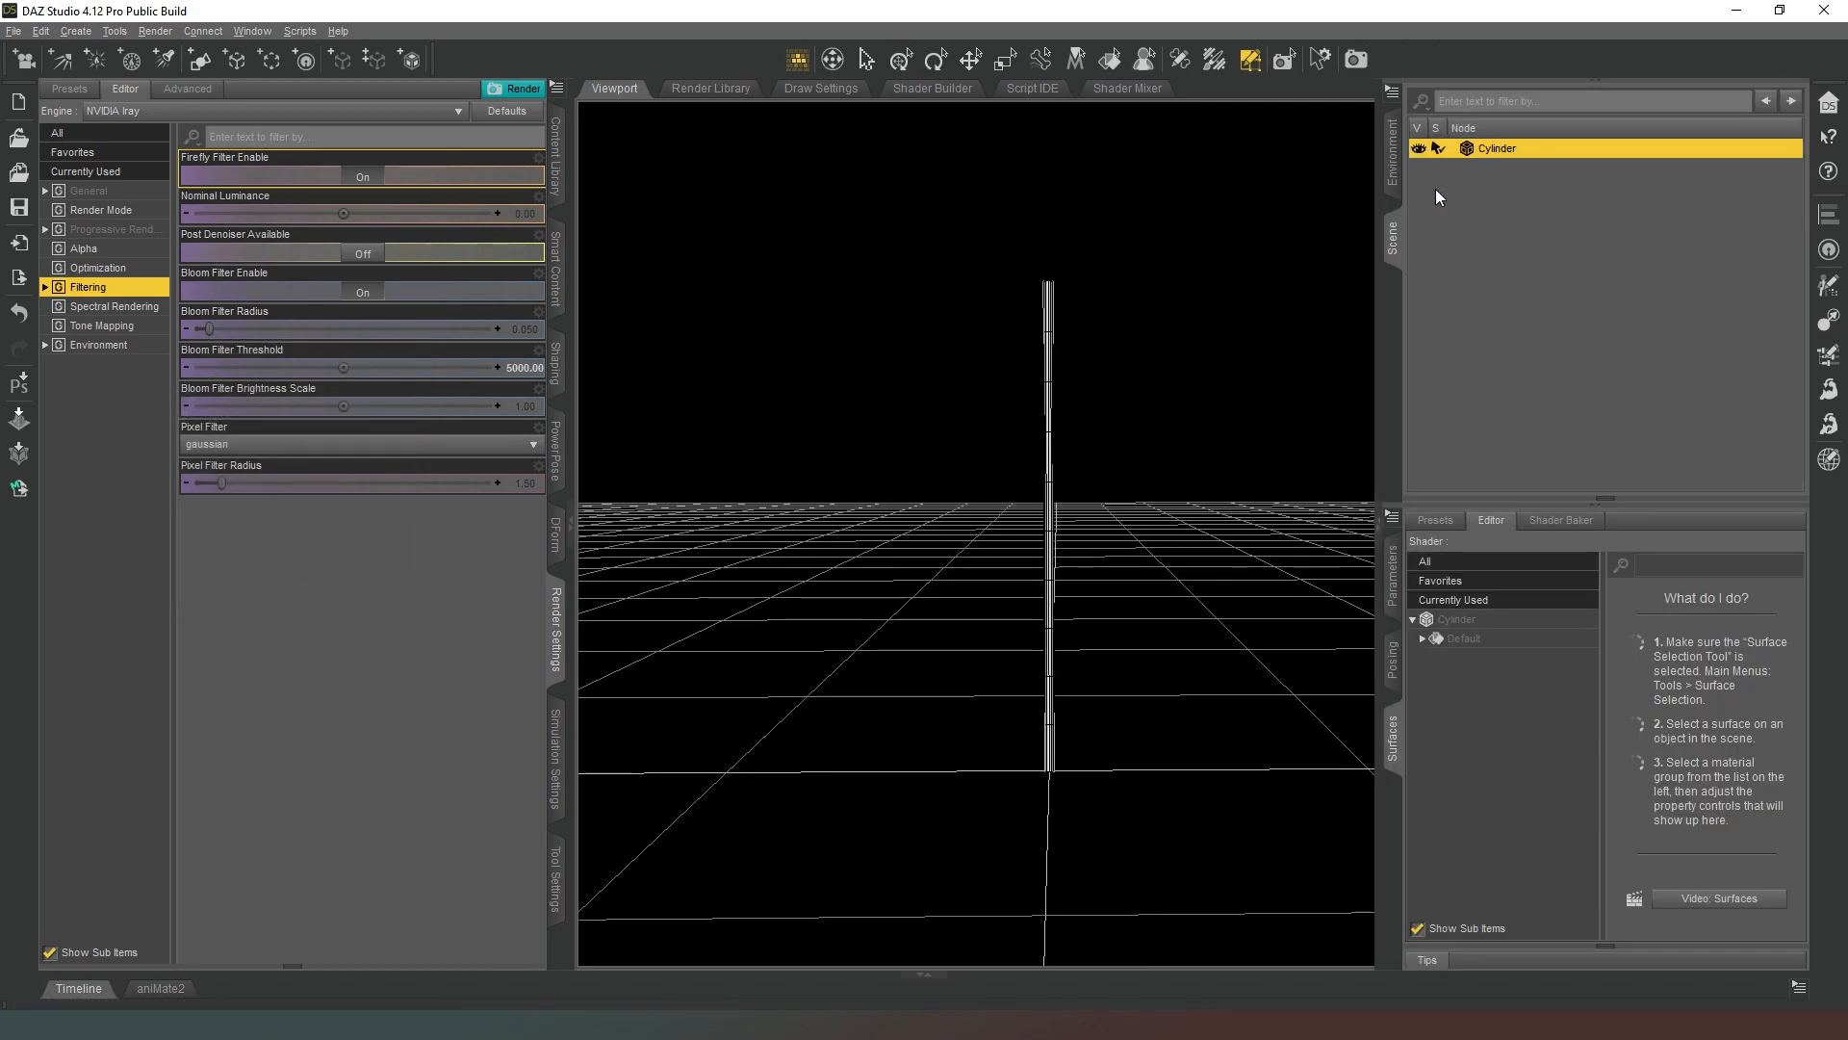
left_click(1394, 236)
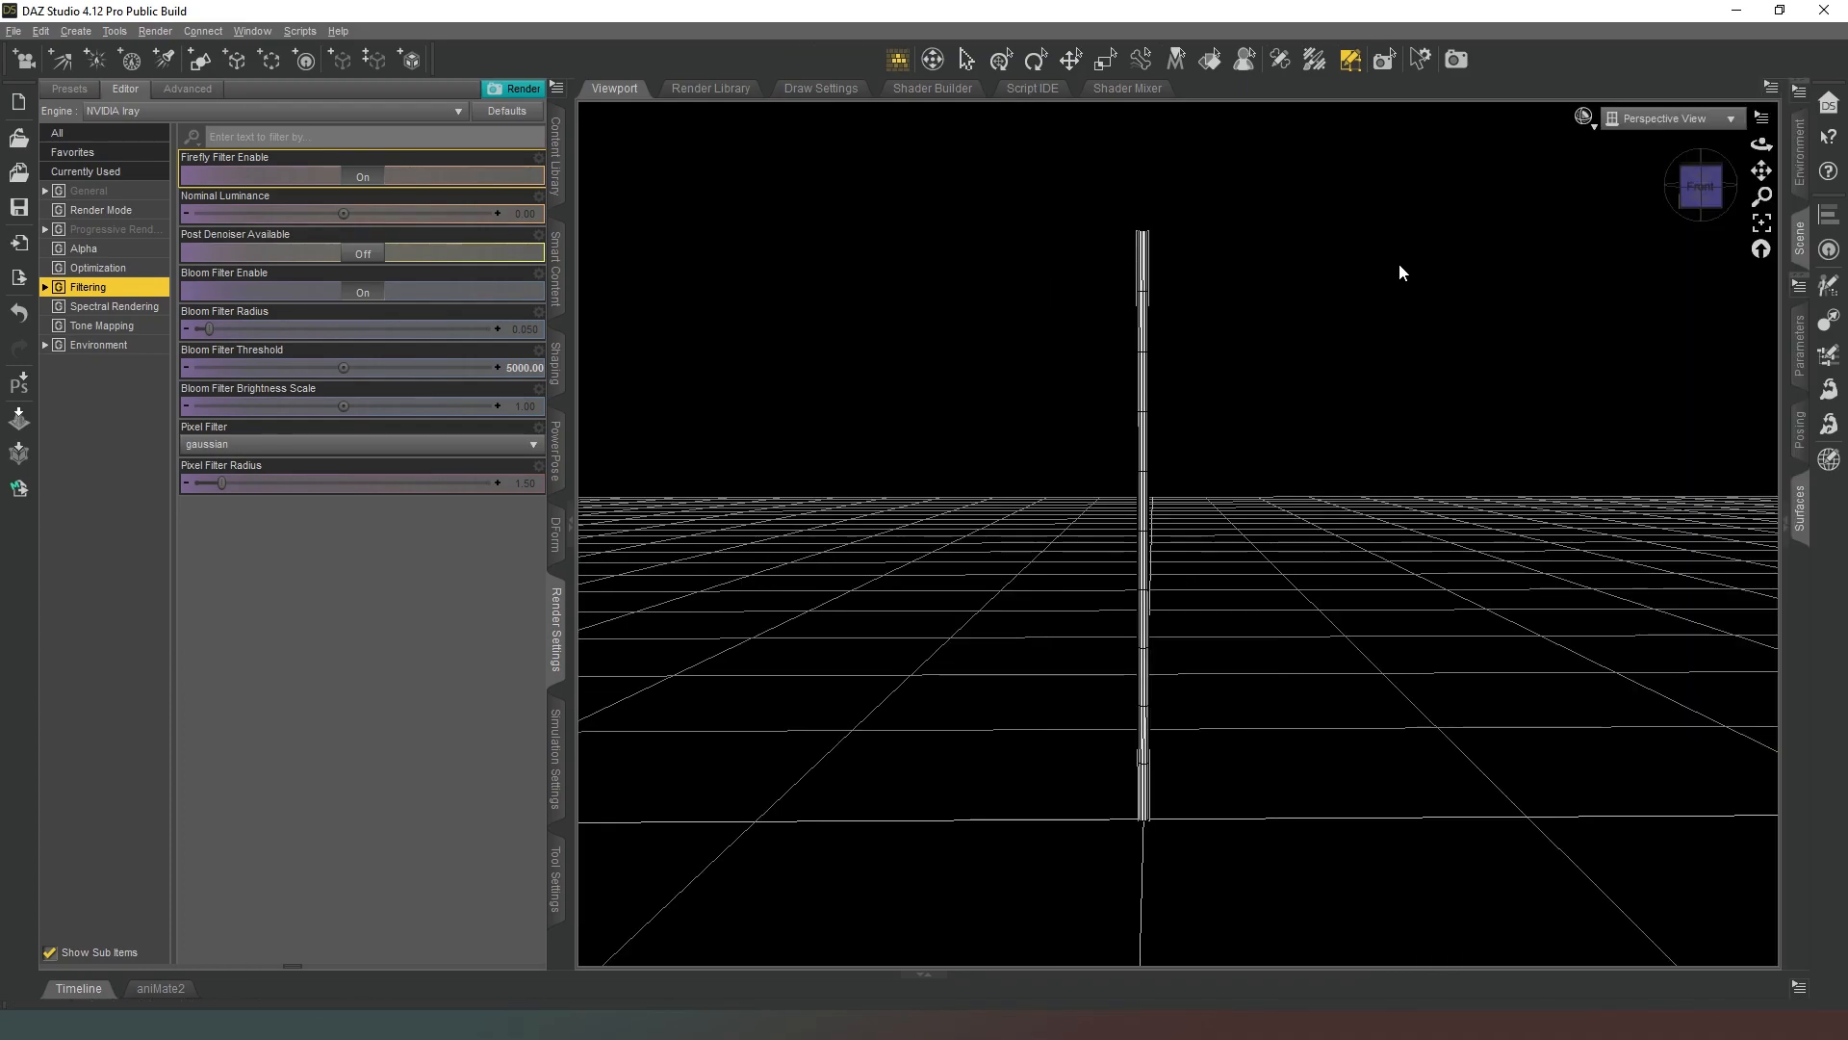
right_click(1145, 280)
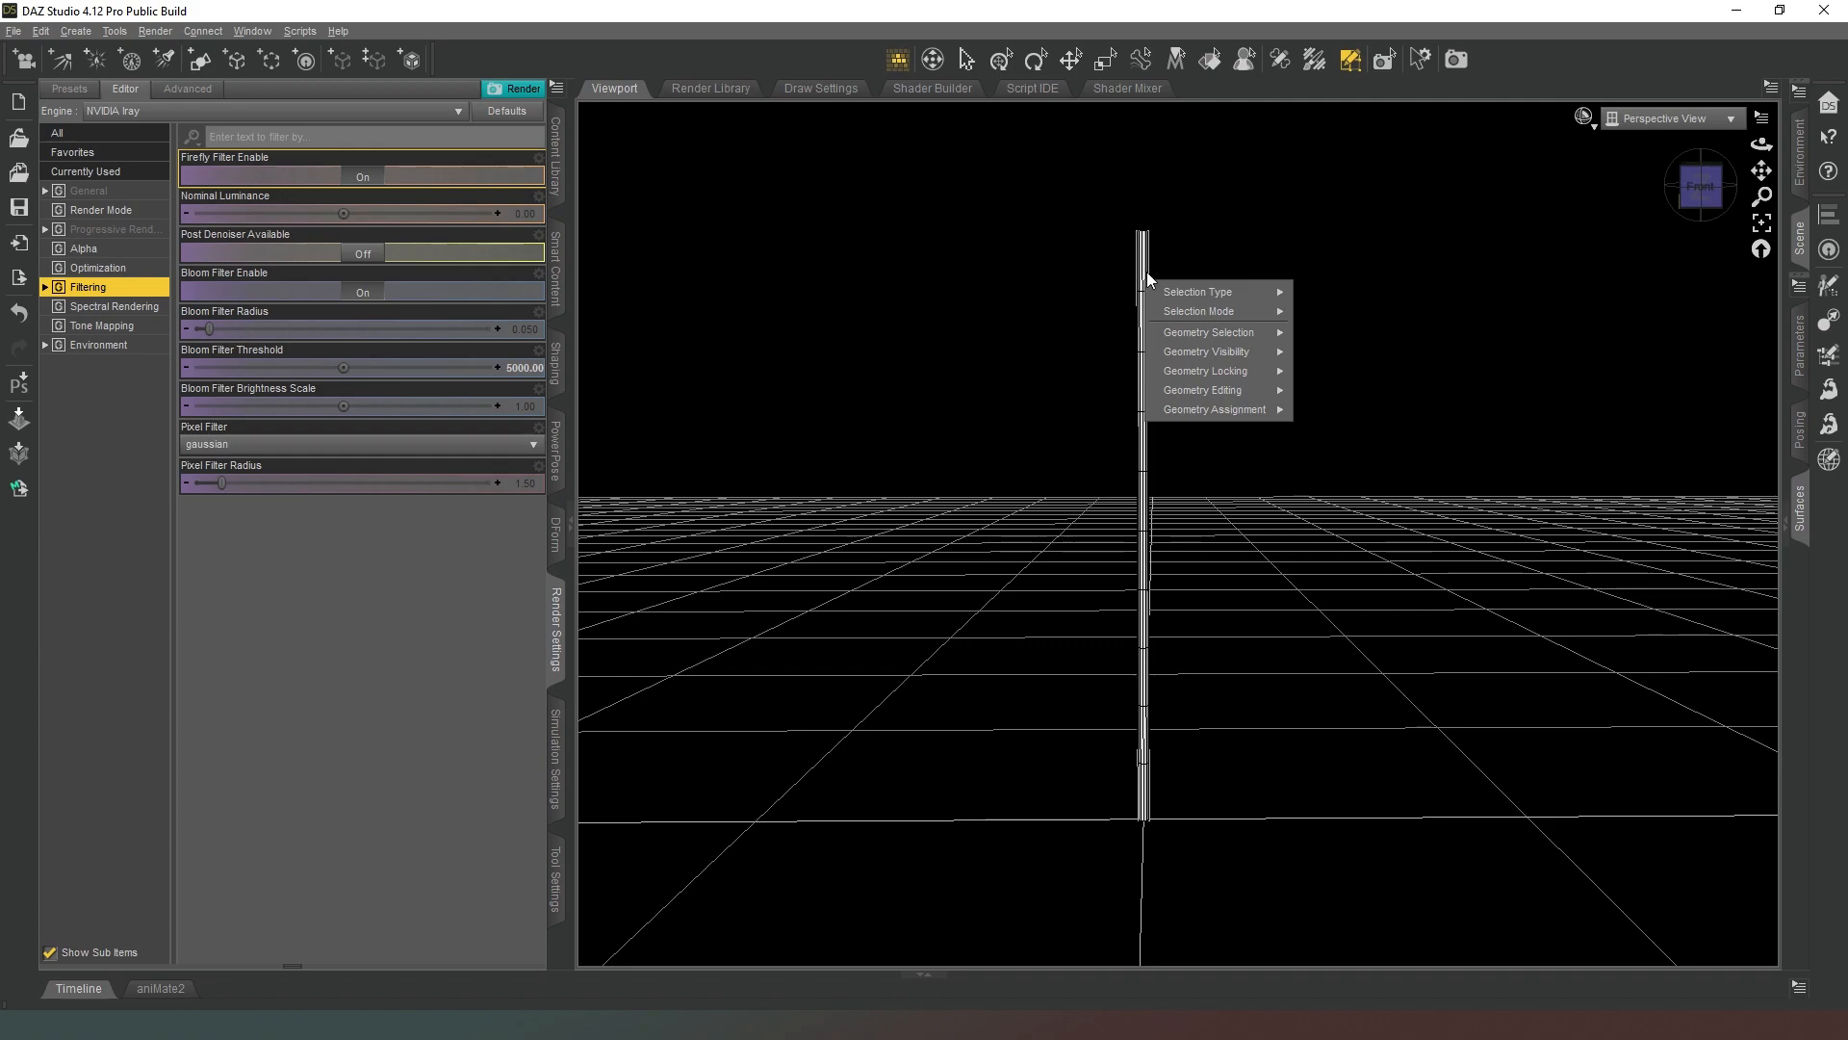
mouse_move(1209, 397)
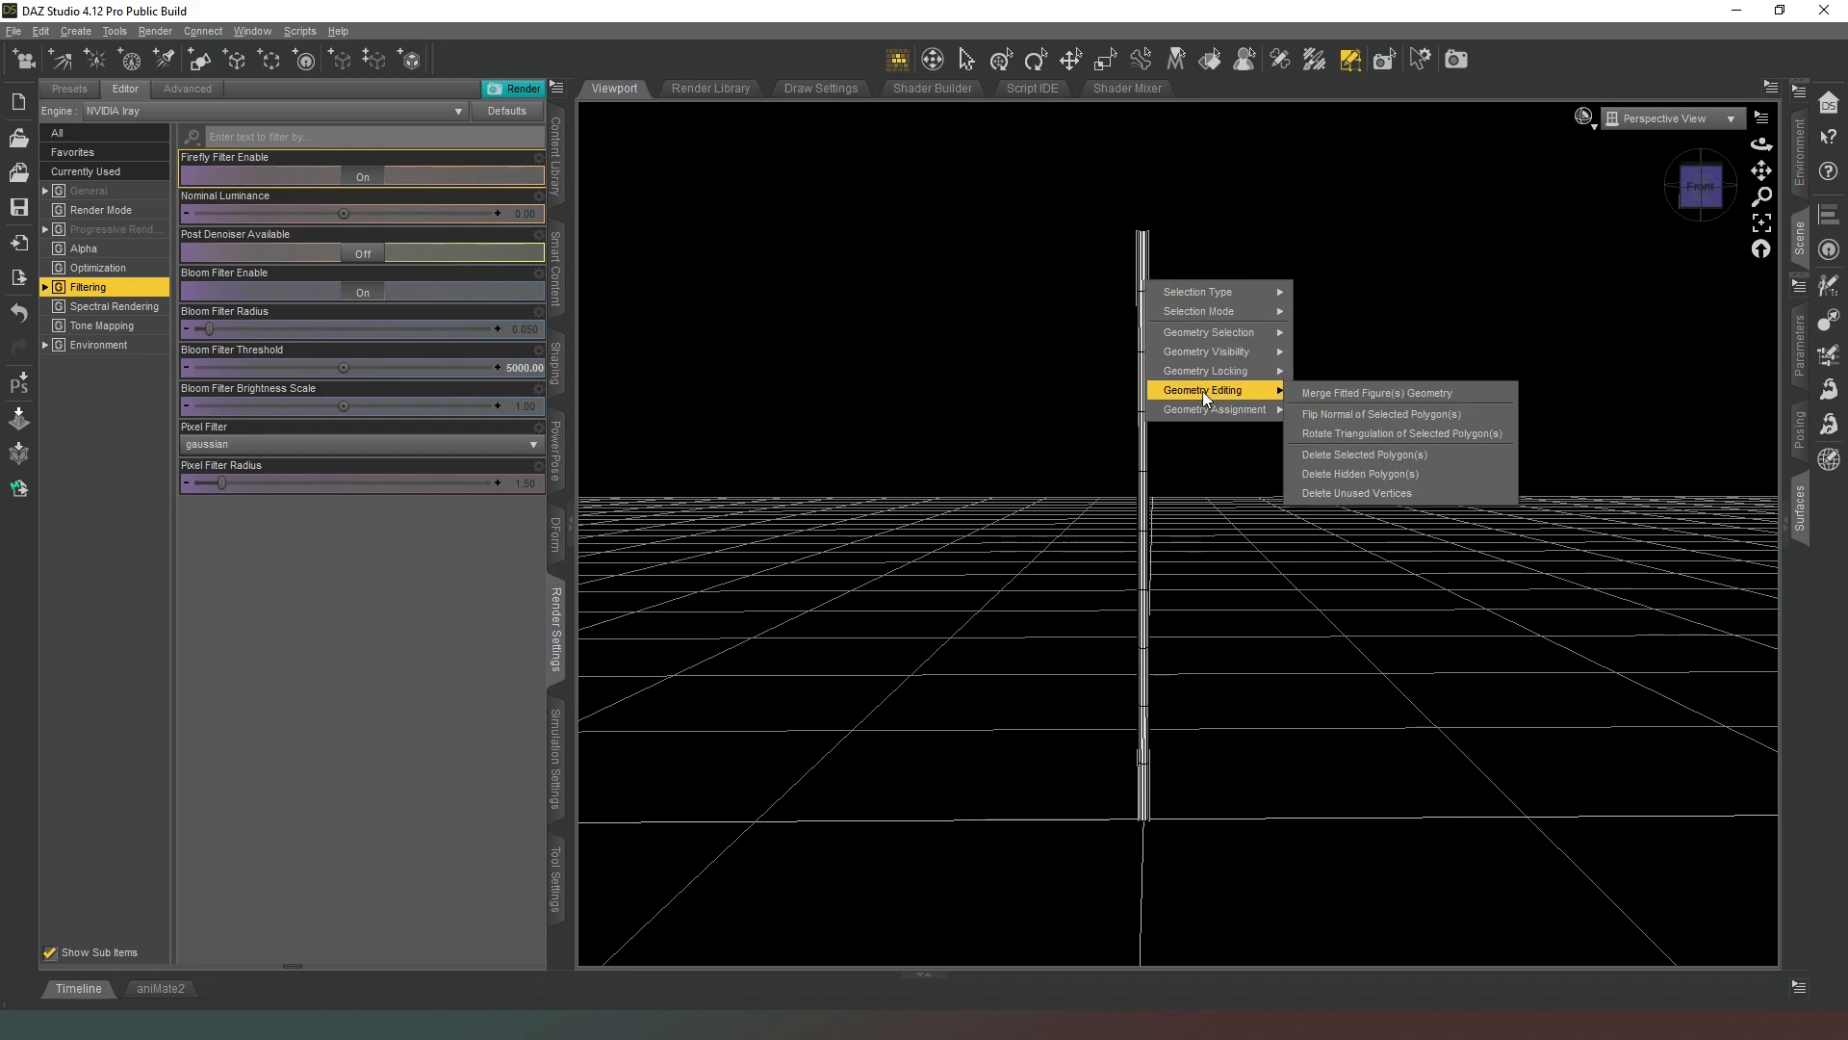
mouse_move(1244, 334)
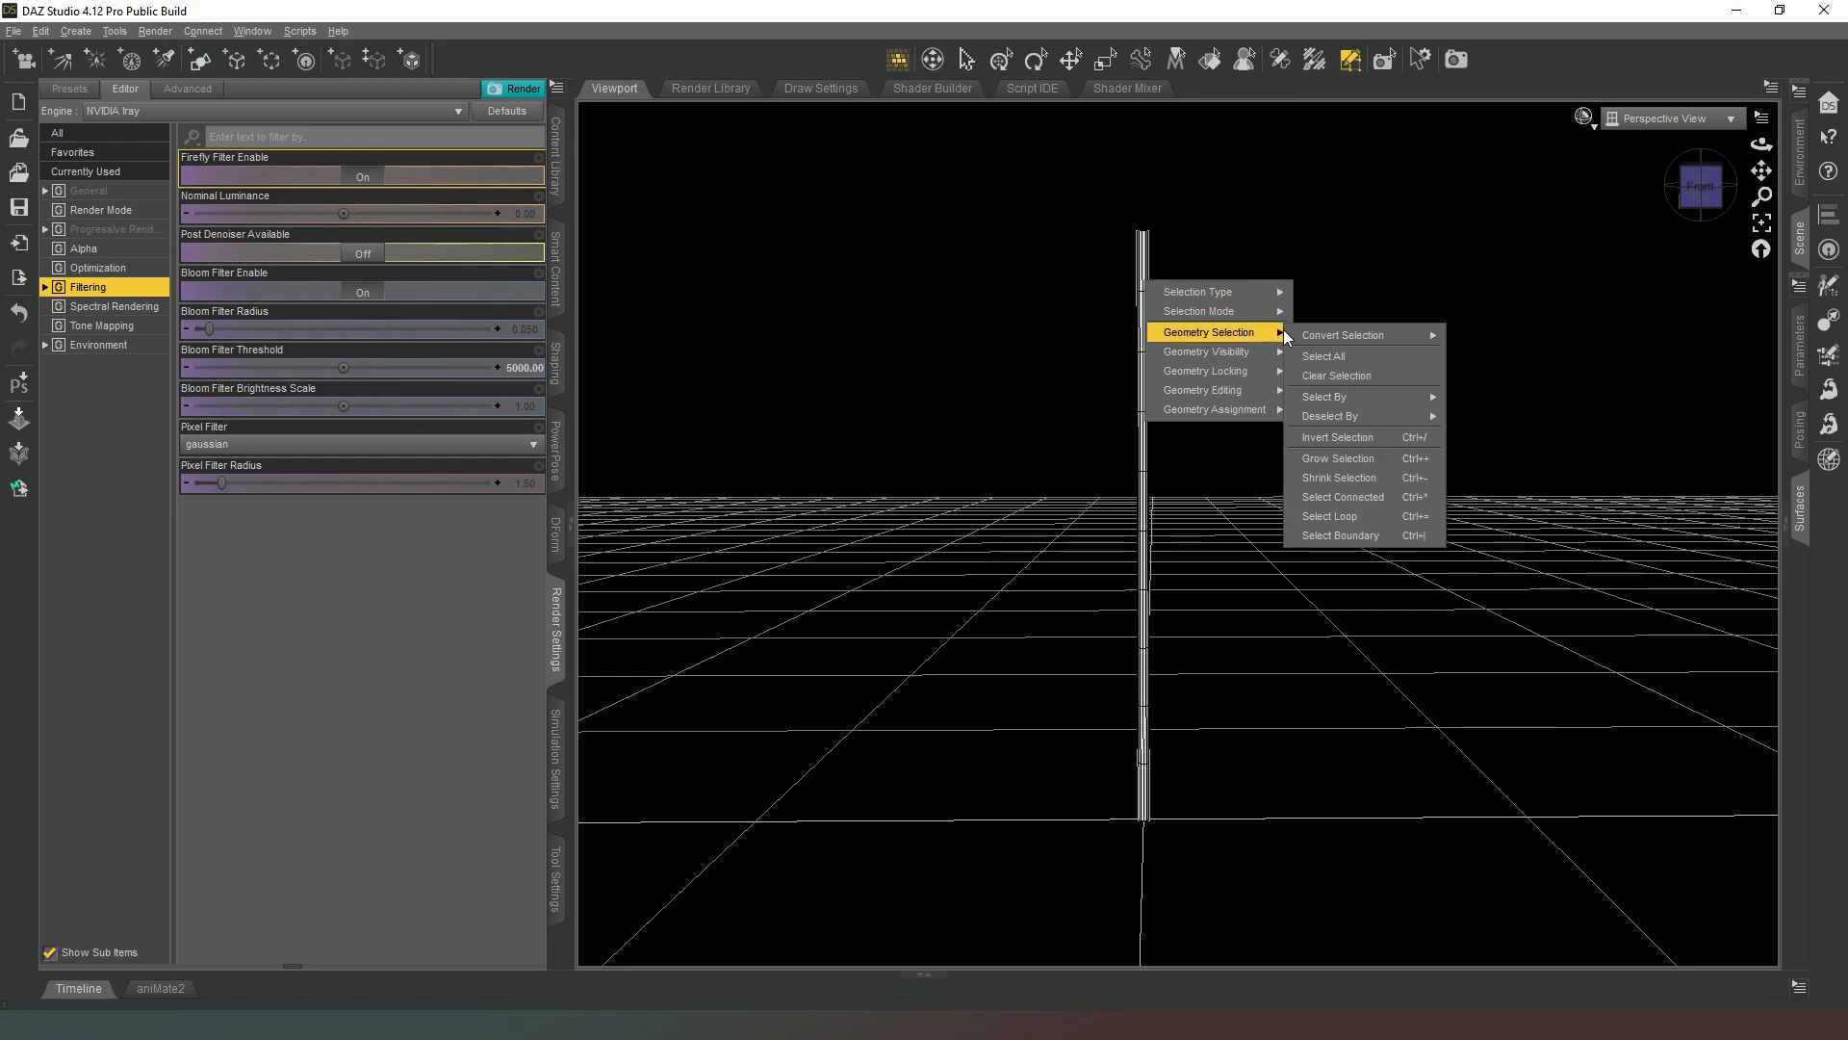
mouse_move(1199, 289)
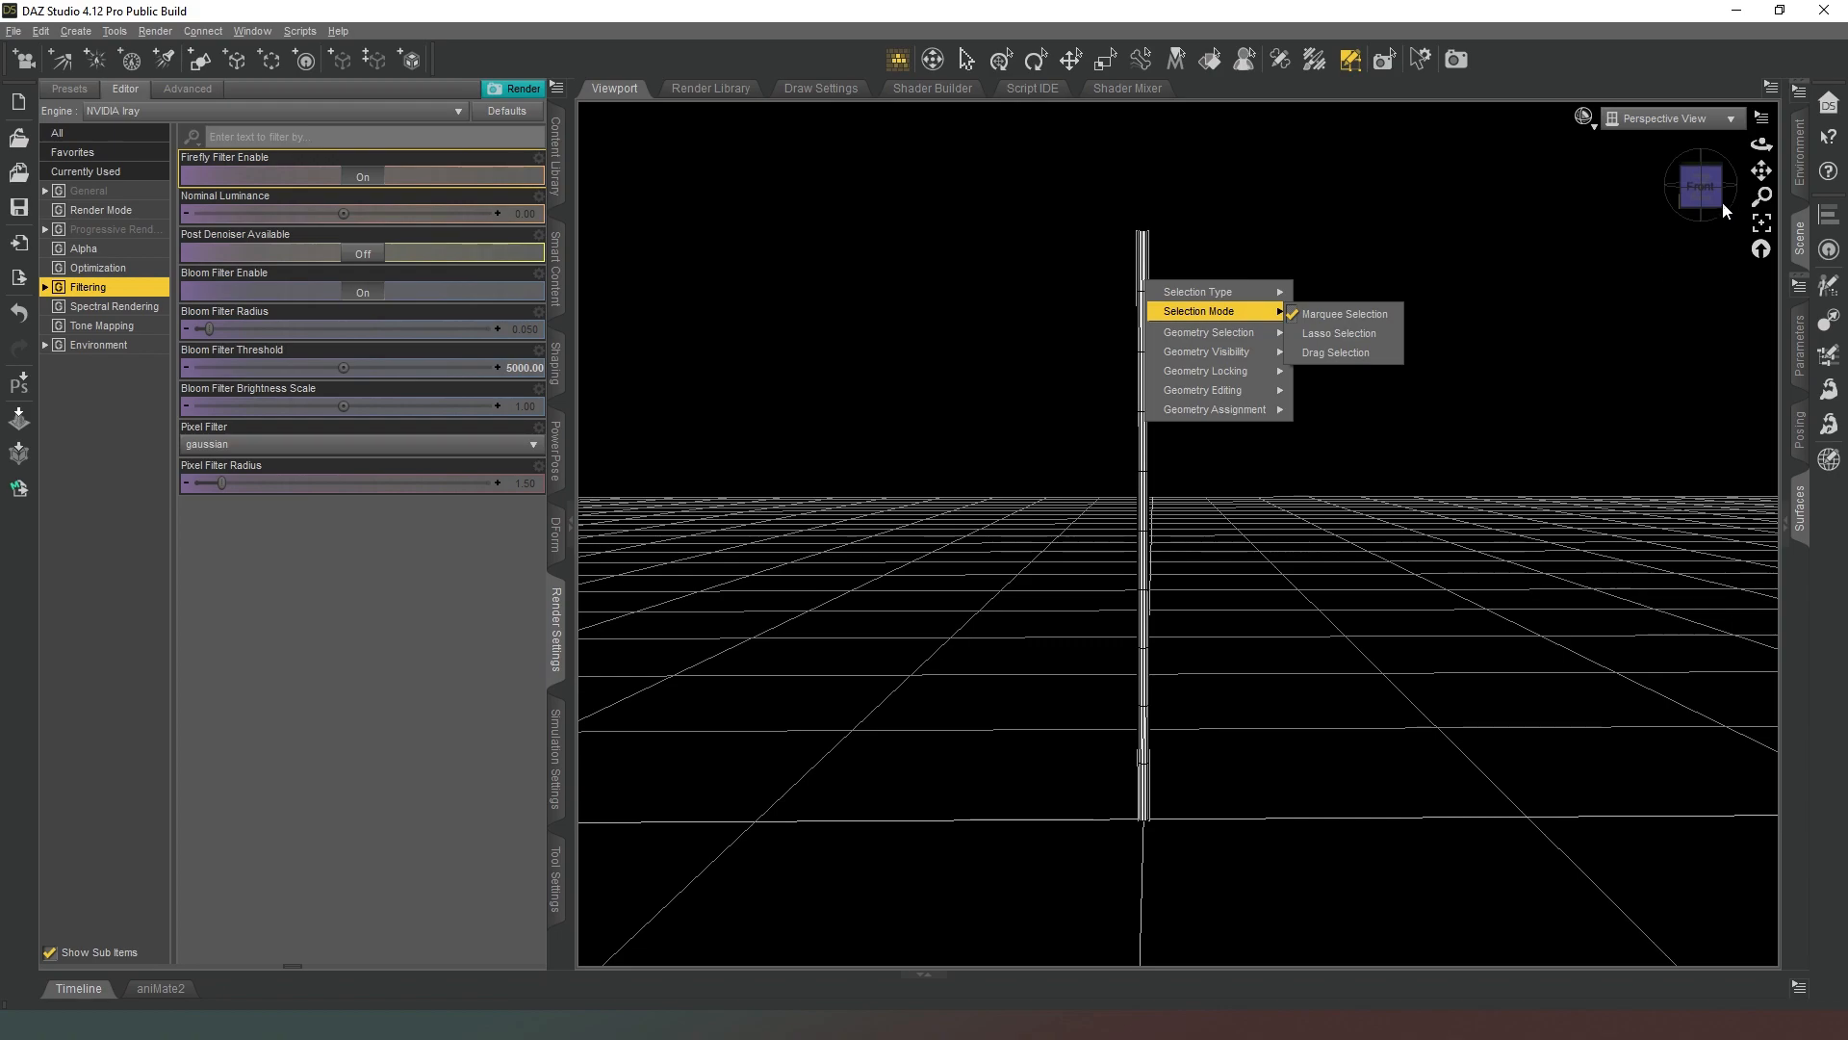
Marquee-select the polygons of the cylinder's upper seven segments, leaving the lower handle portion unselected.
left_click_drag(1762, 171, 1763, 151)
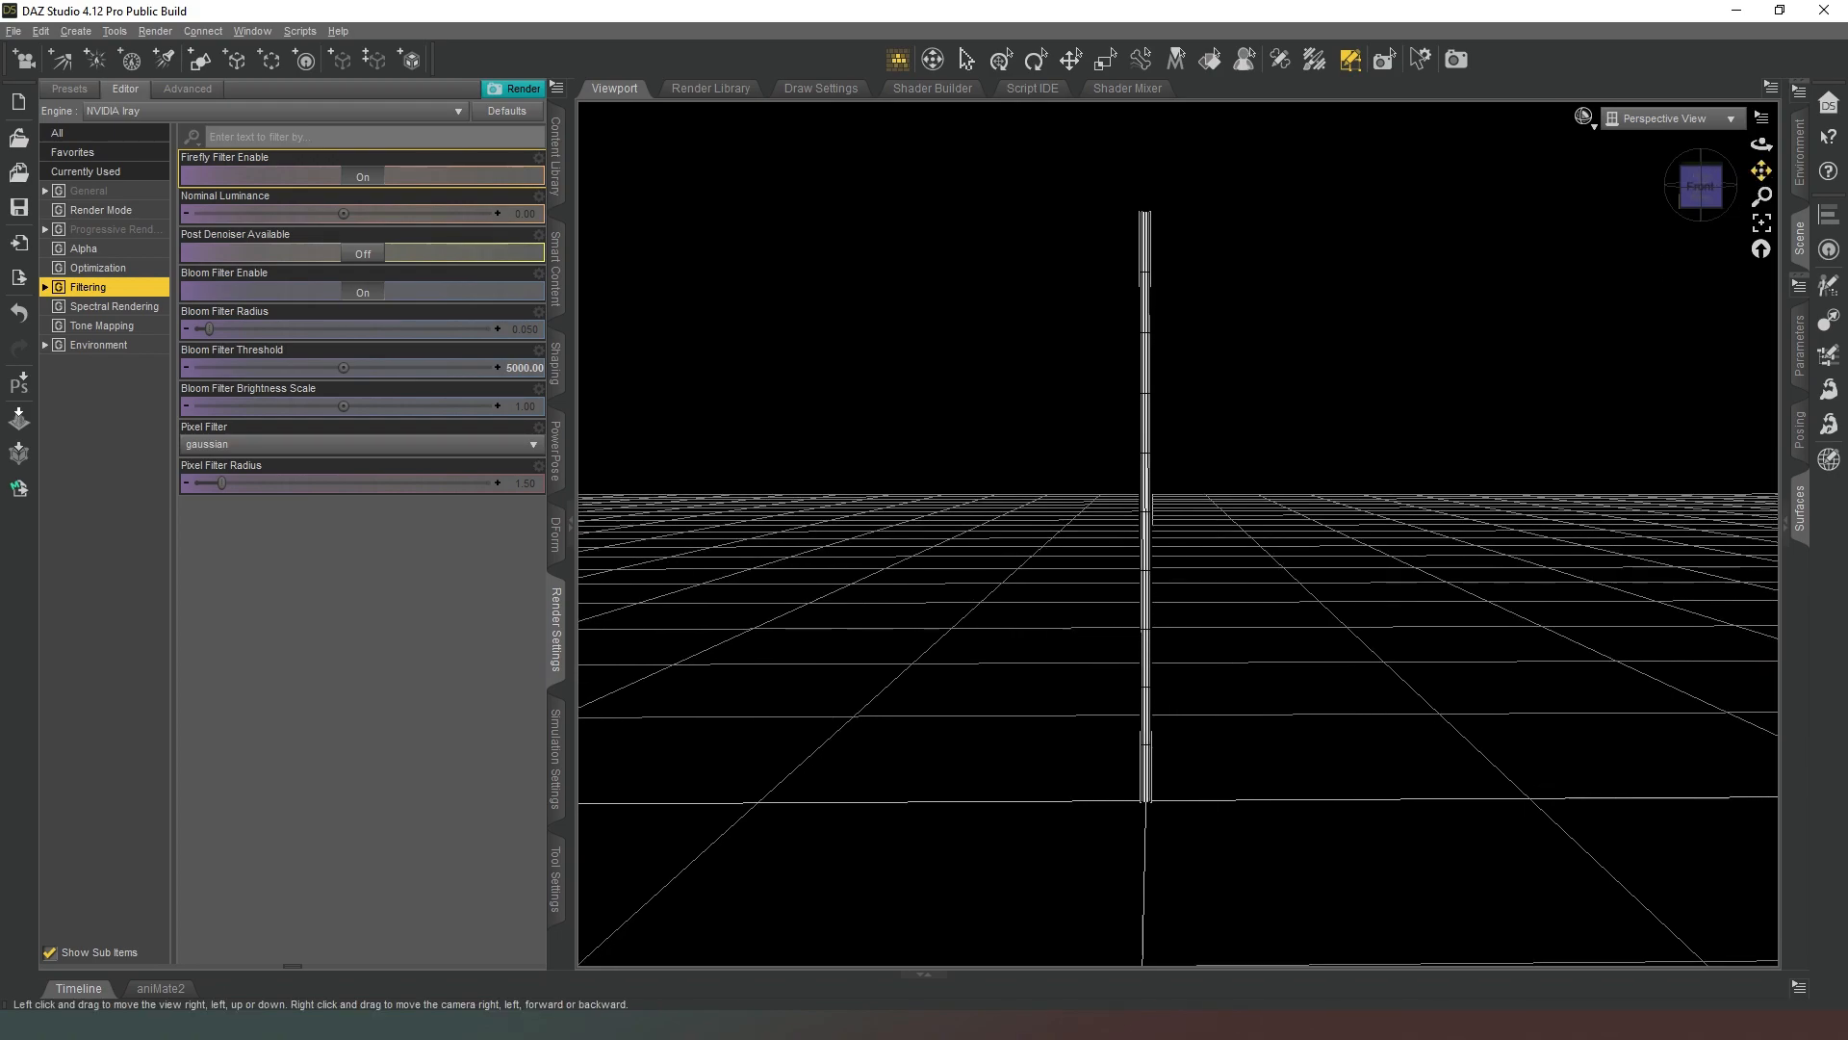
left_click_drag(1196, 425, 1259, 515)
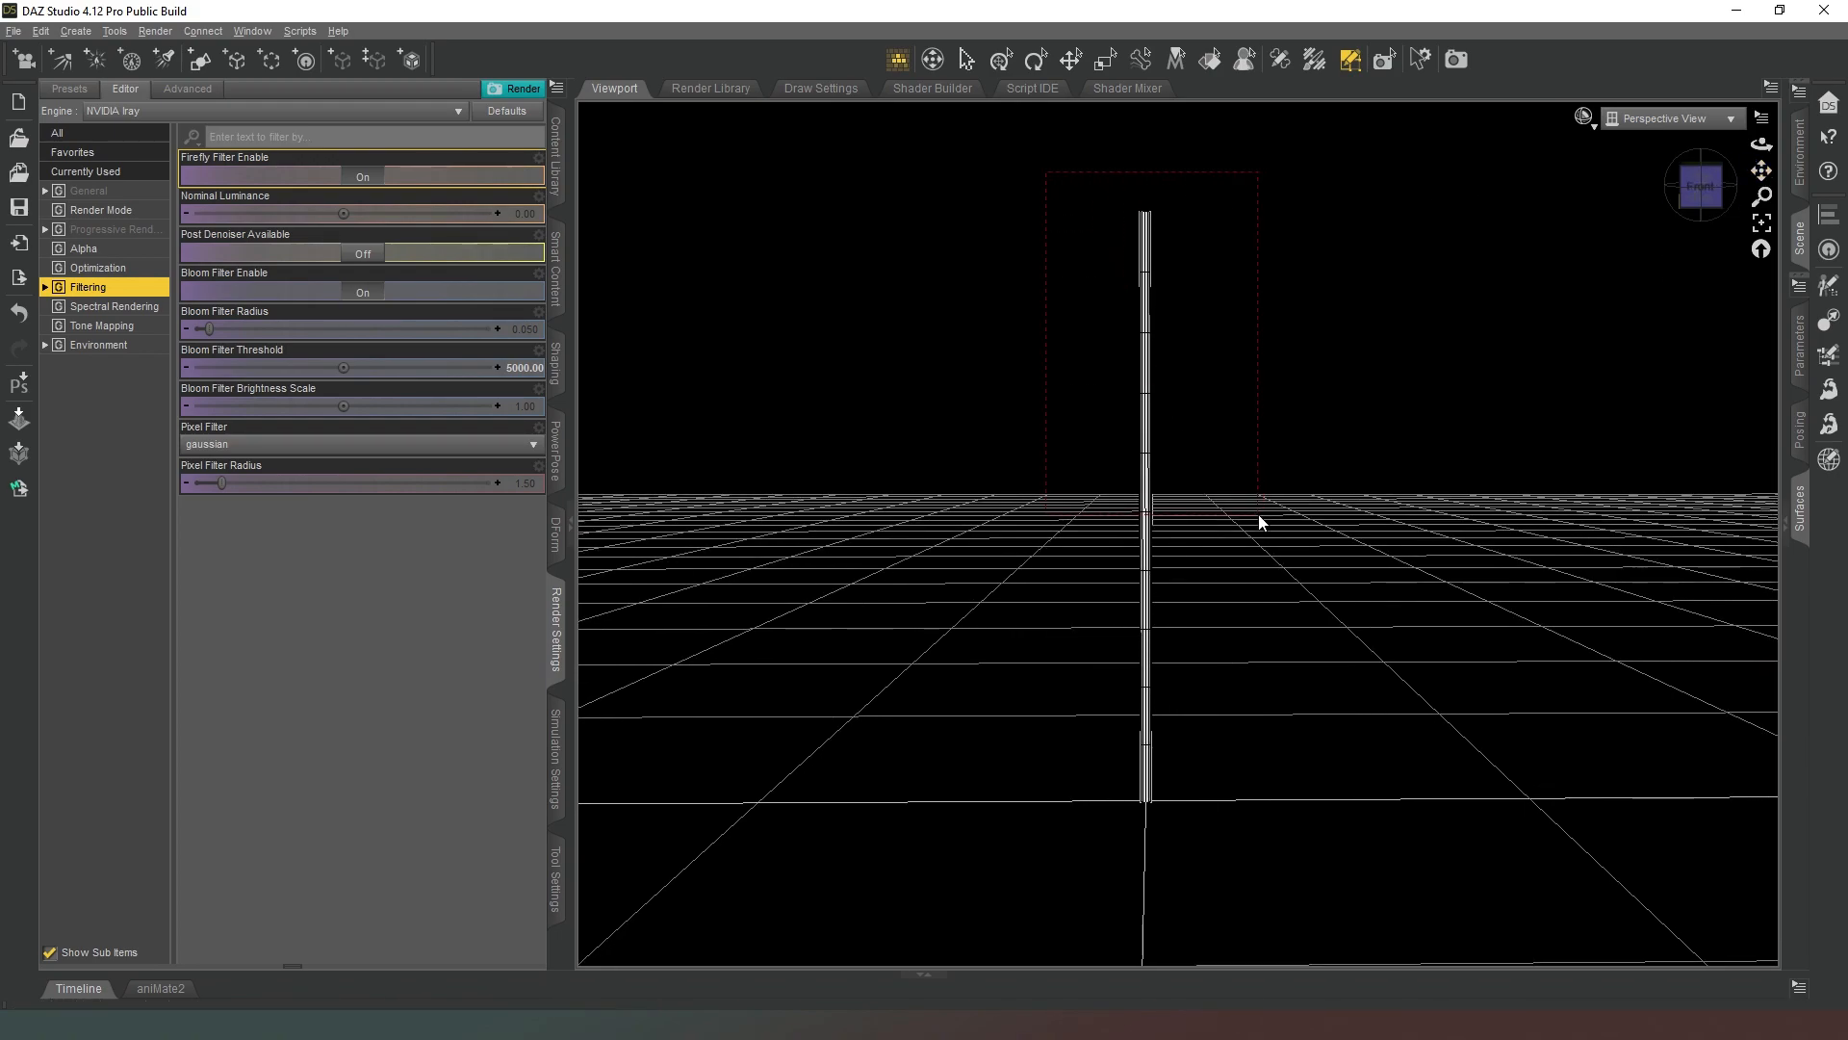
left_click_drag(1291, 602, 1314, 638)
left_click_drag(1349, 633, 1350, 637)
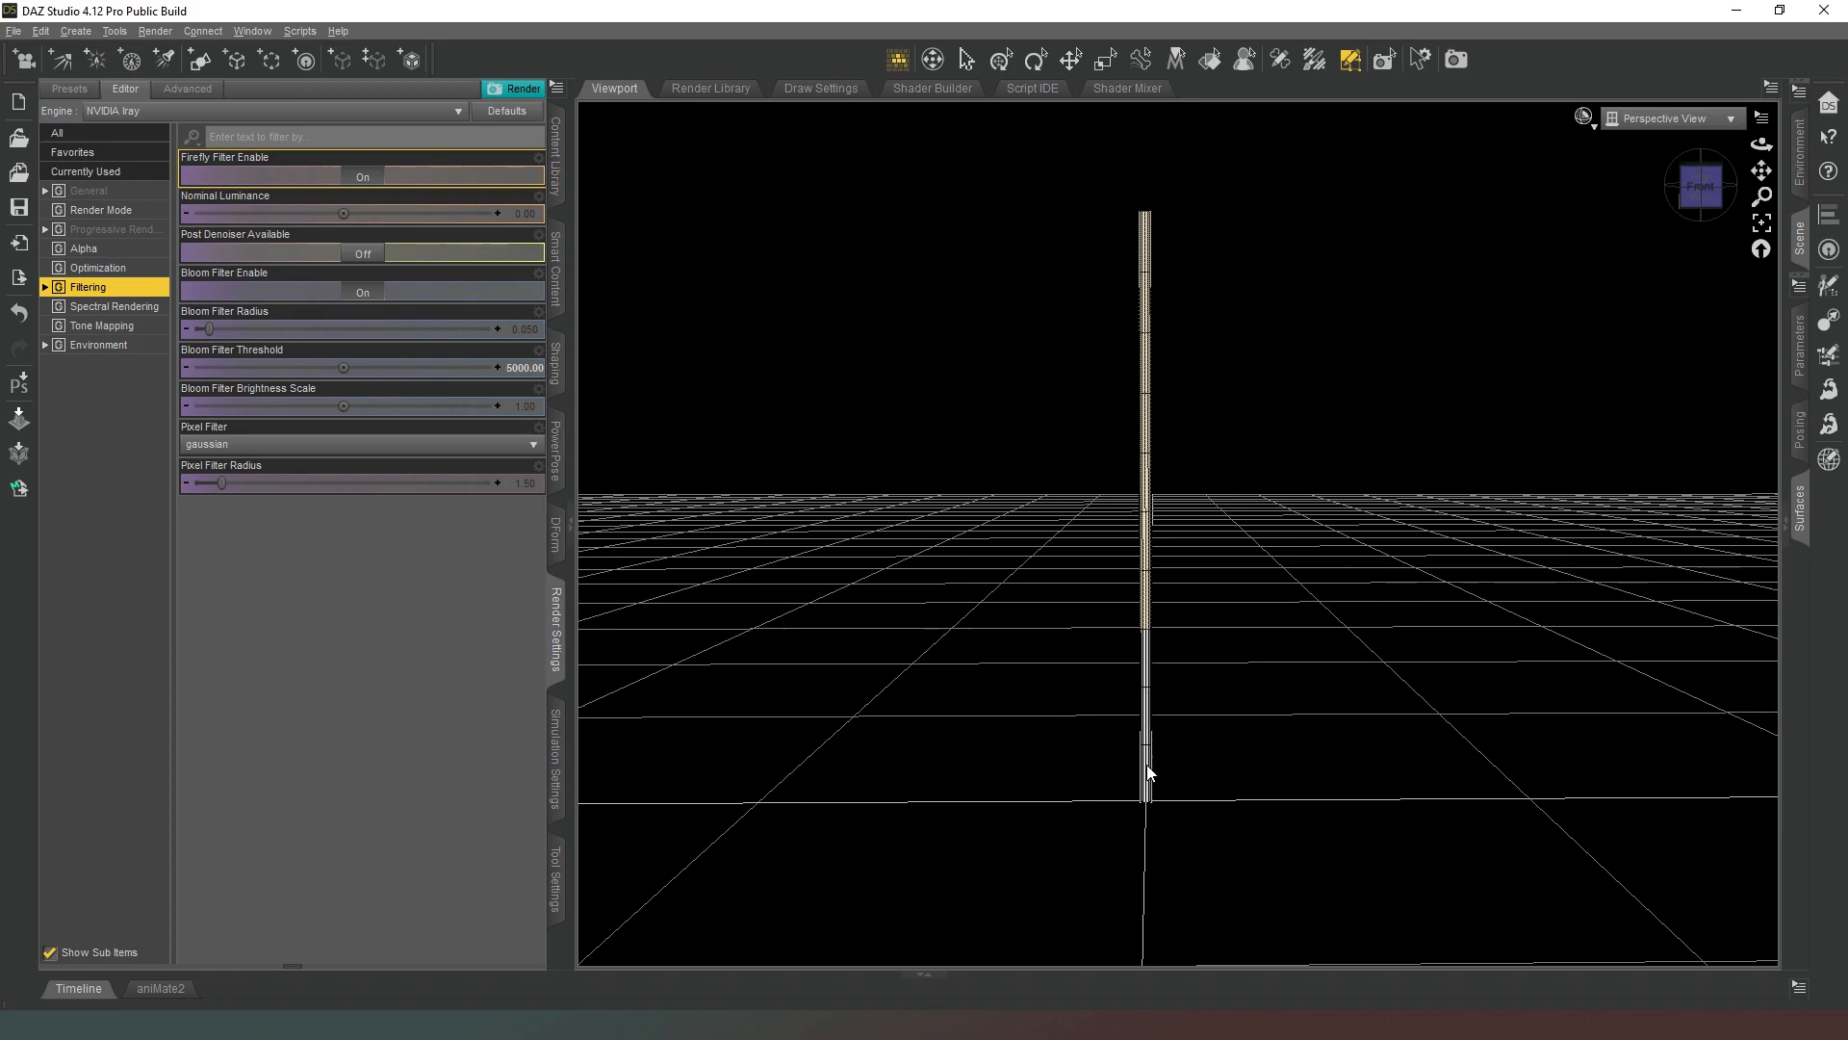
Create a new surface named Blade from the selected polygons of the cylinder.
left_click_drag(1692, 202, 1732, 217)
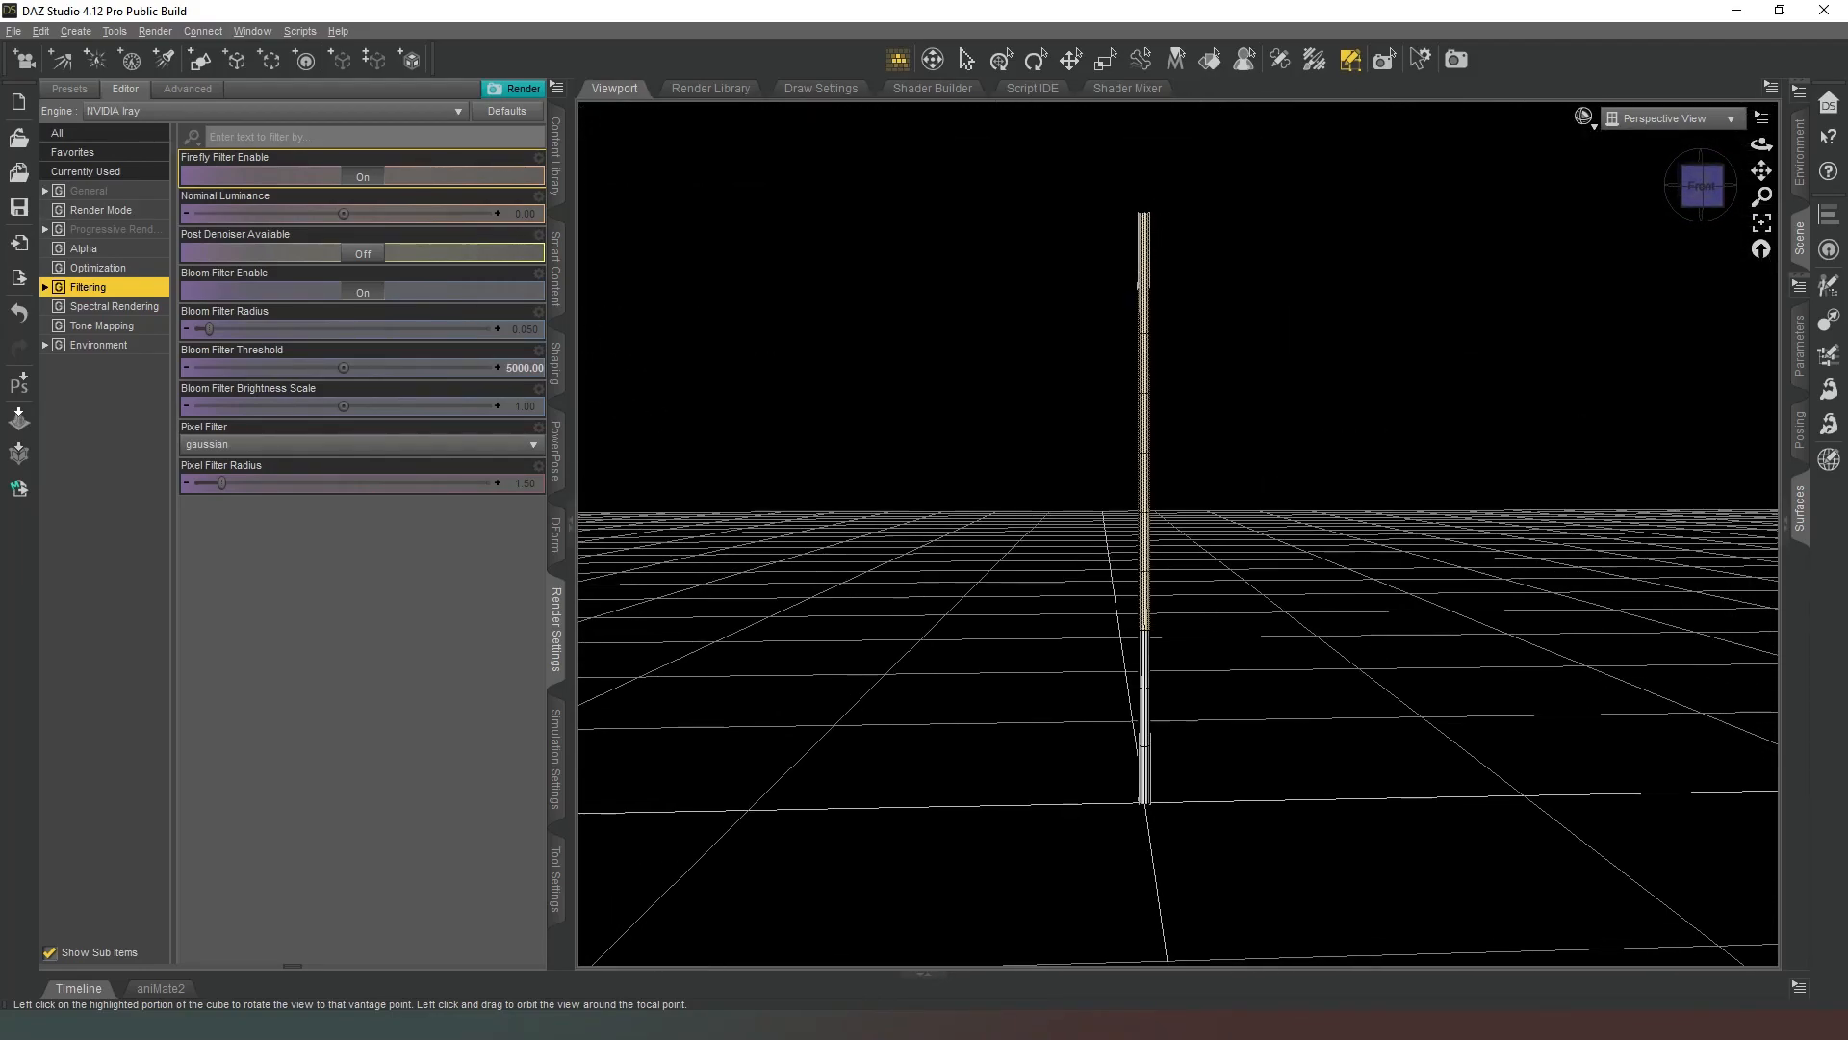
right_click(1148, 363)
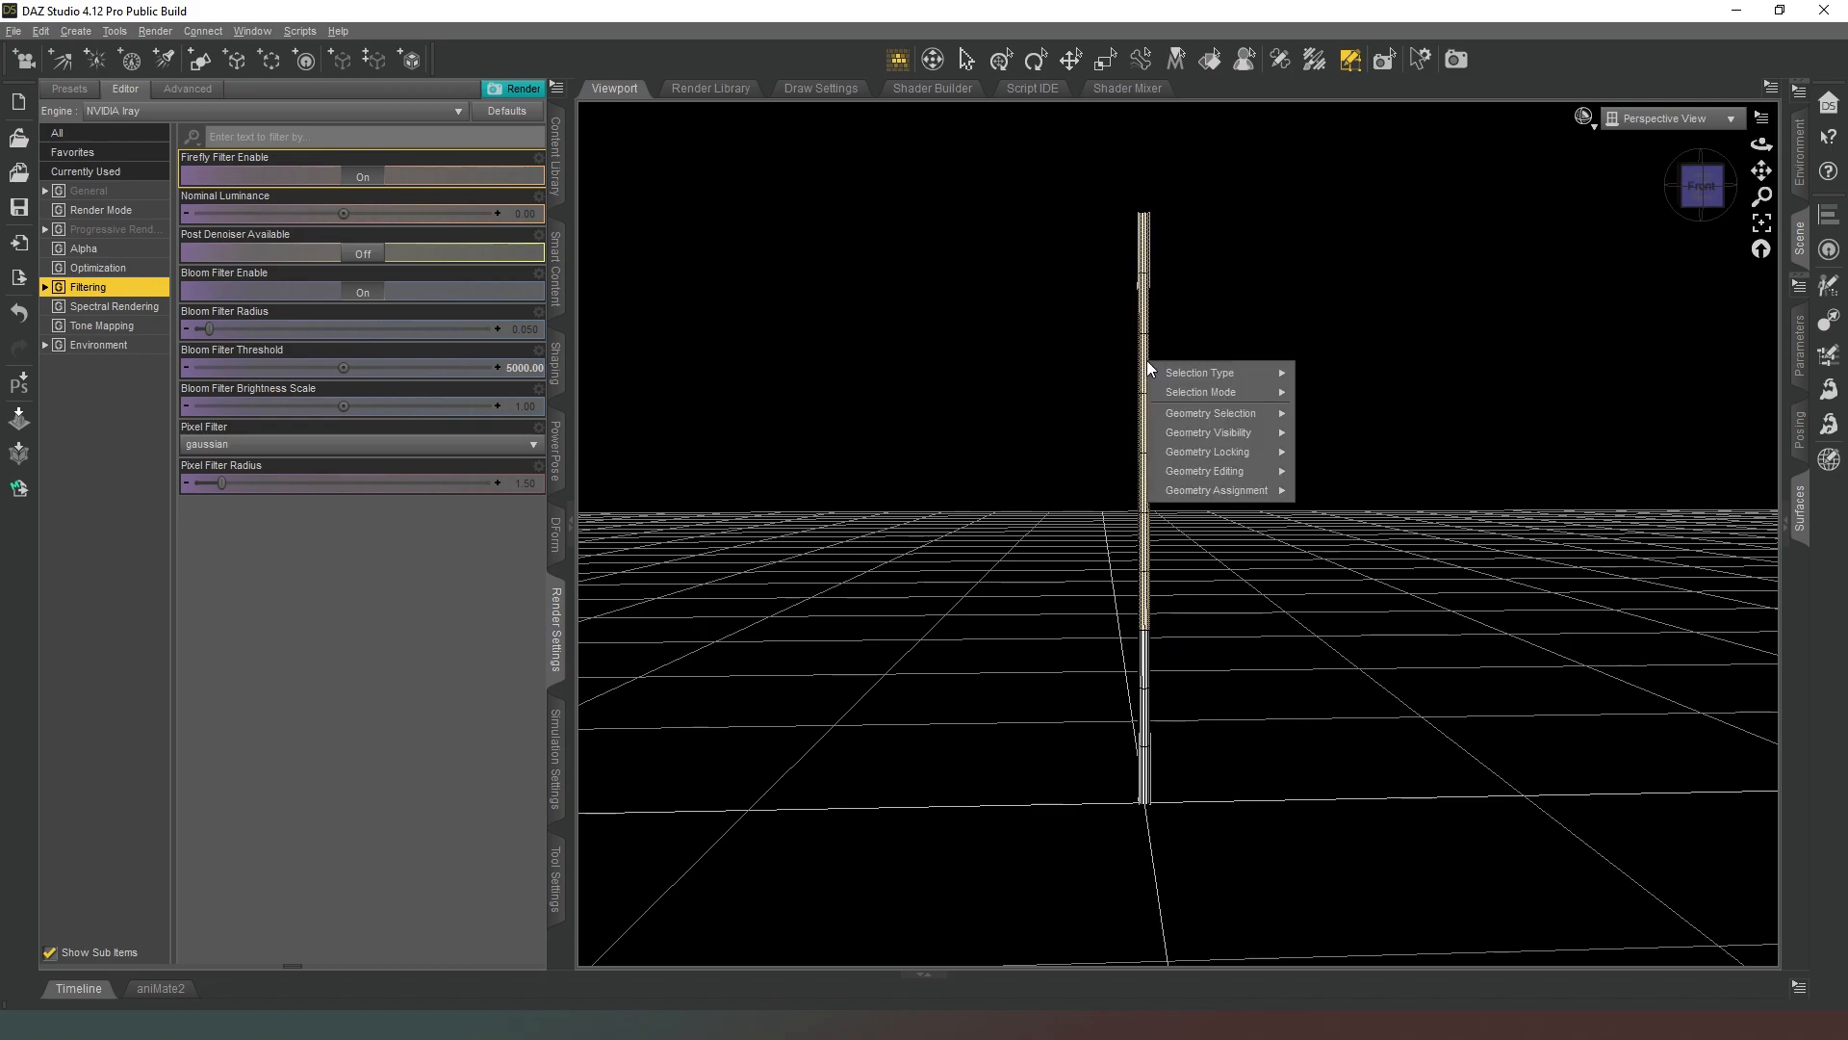
mouse_move(1186, 389)
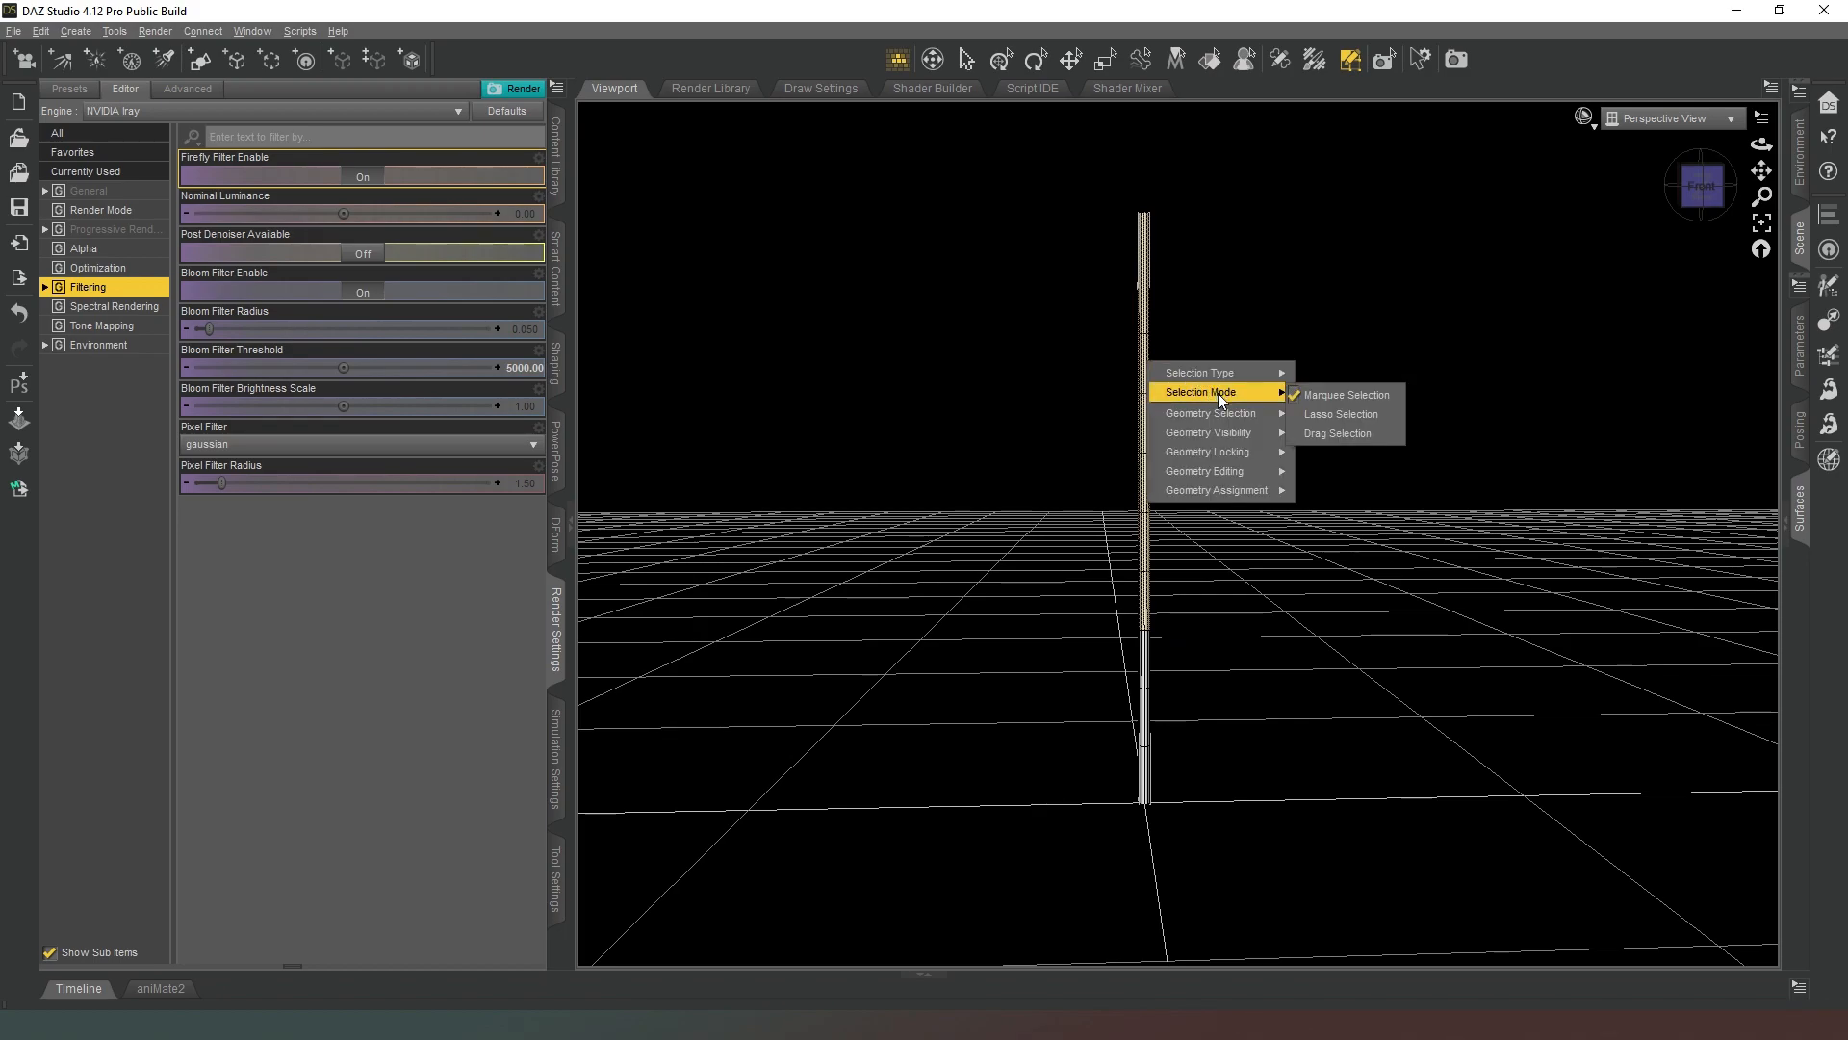
mouse_move(1249, 489)
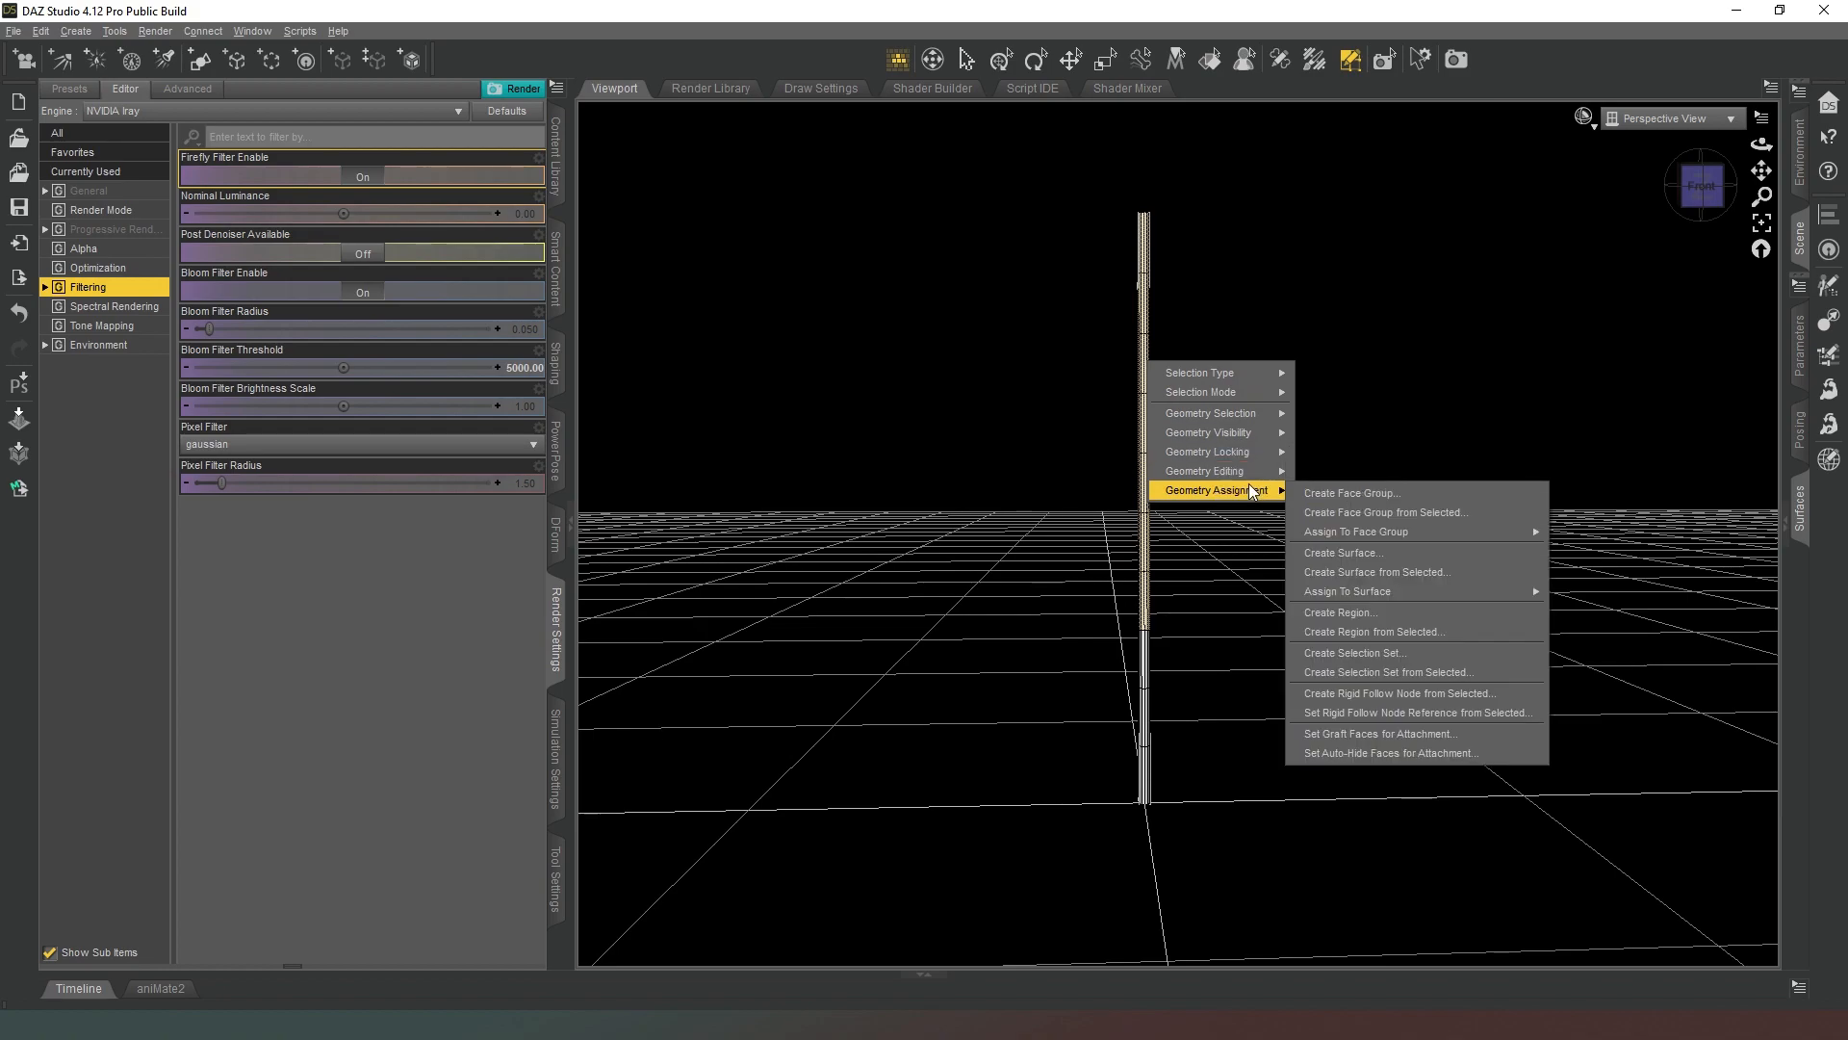
left_click(1434, 574)
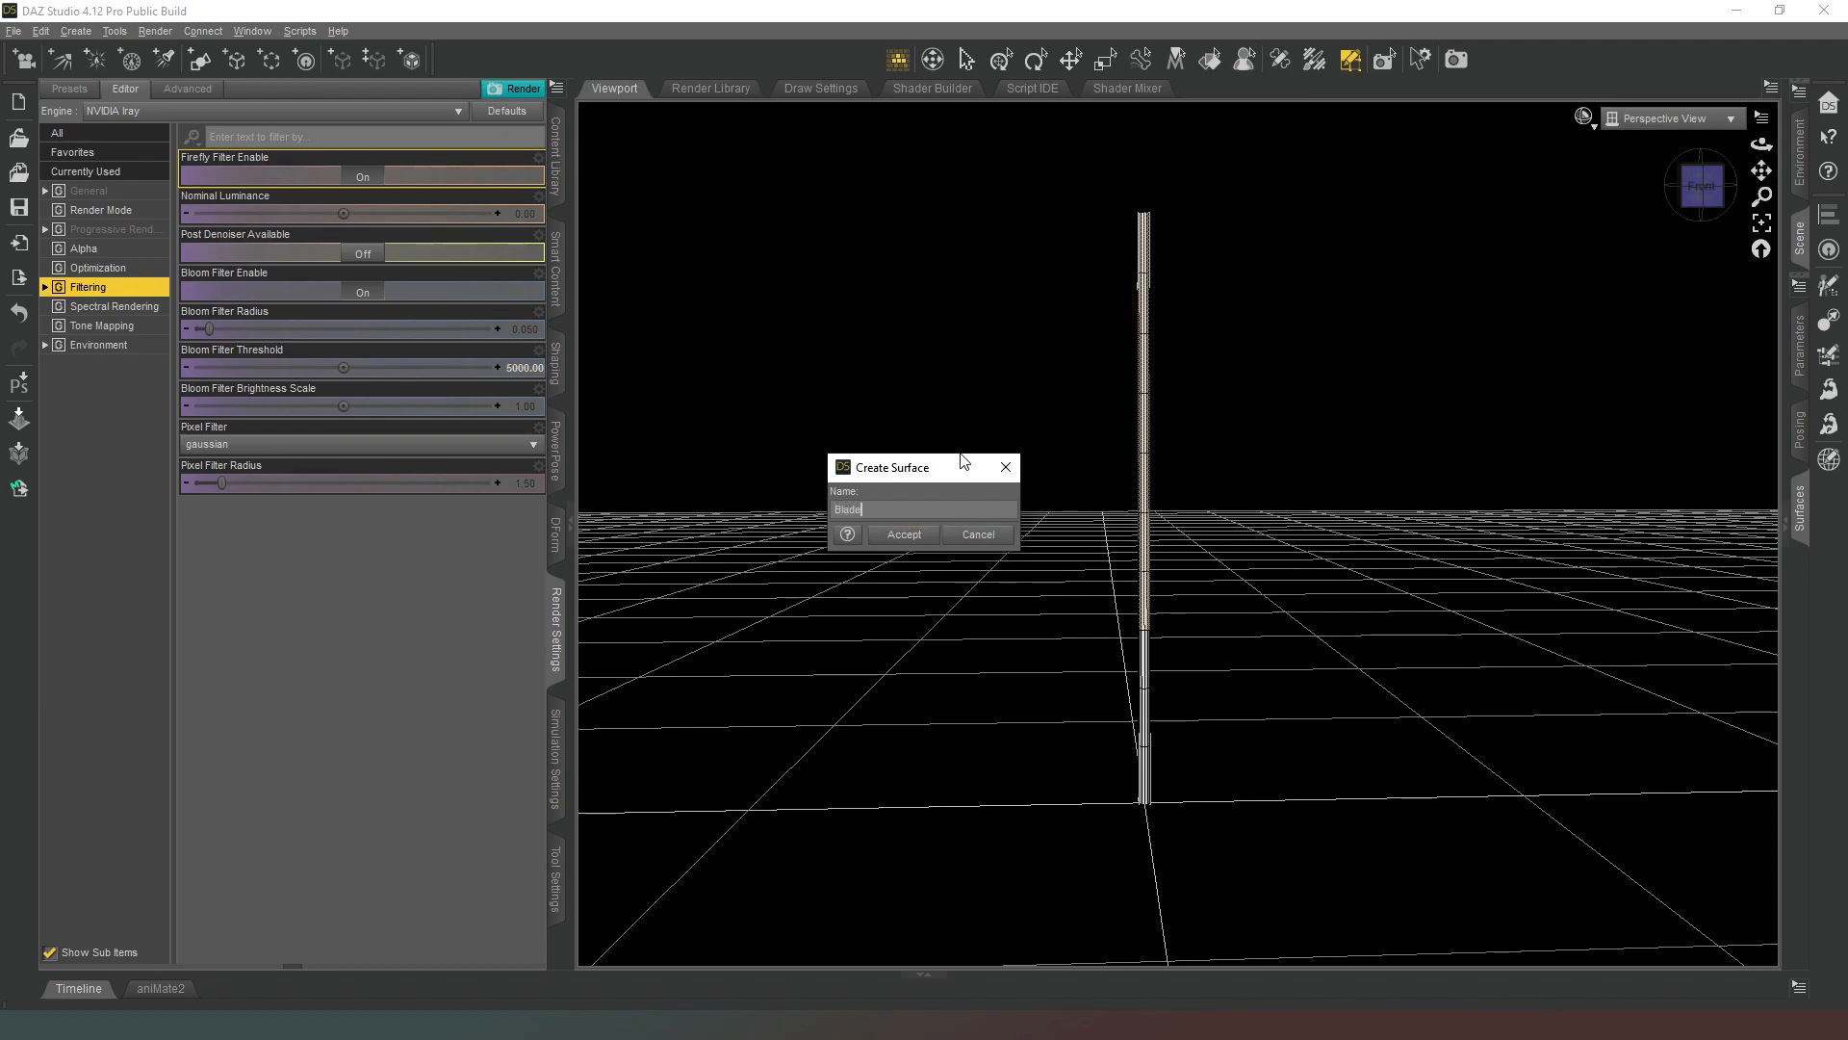
key("Return")
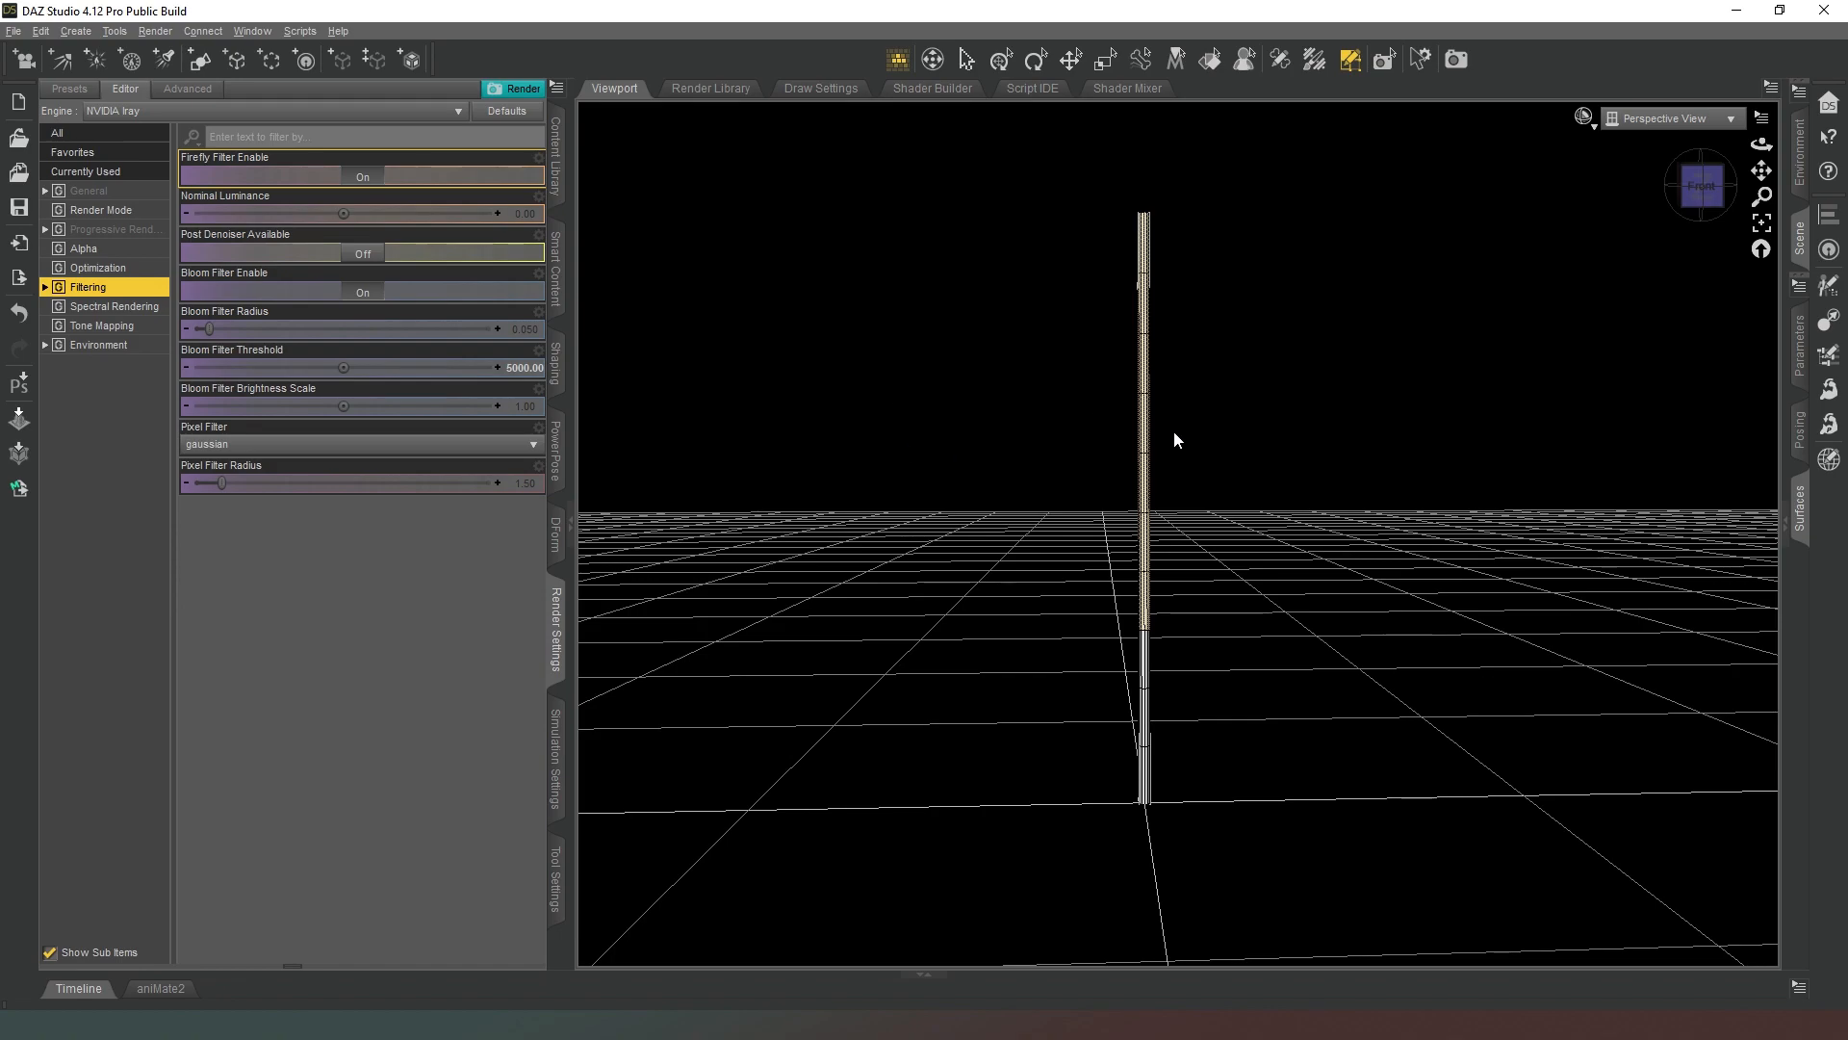
Review the cylinder's surface list, checking the Default surface and the Blade surface.
left_click(1800, 510)
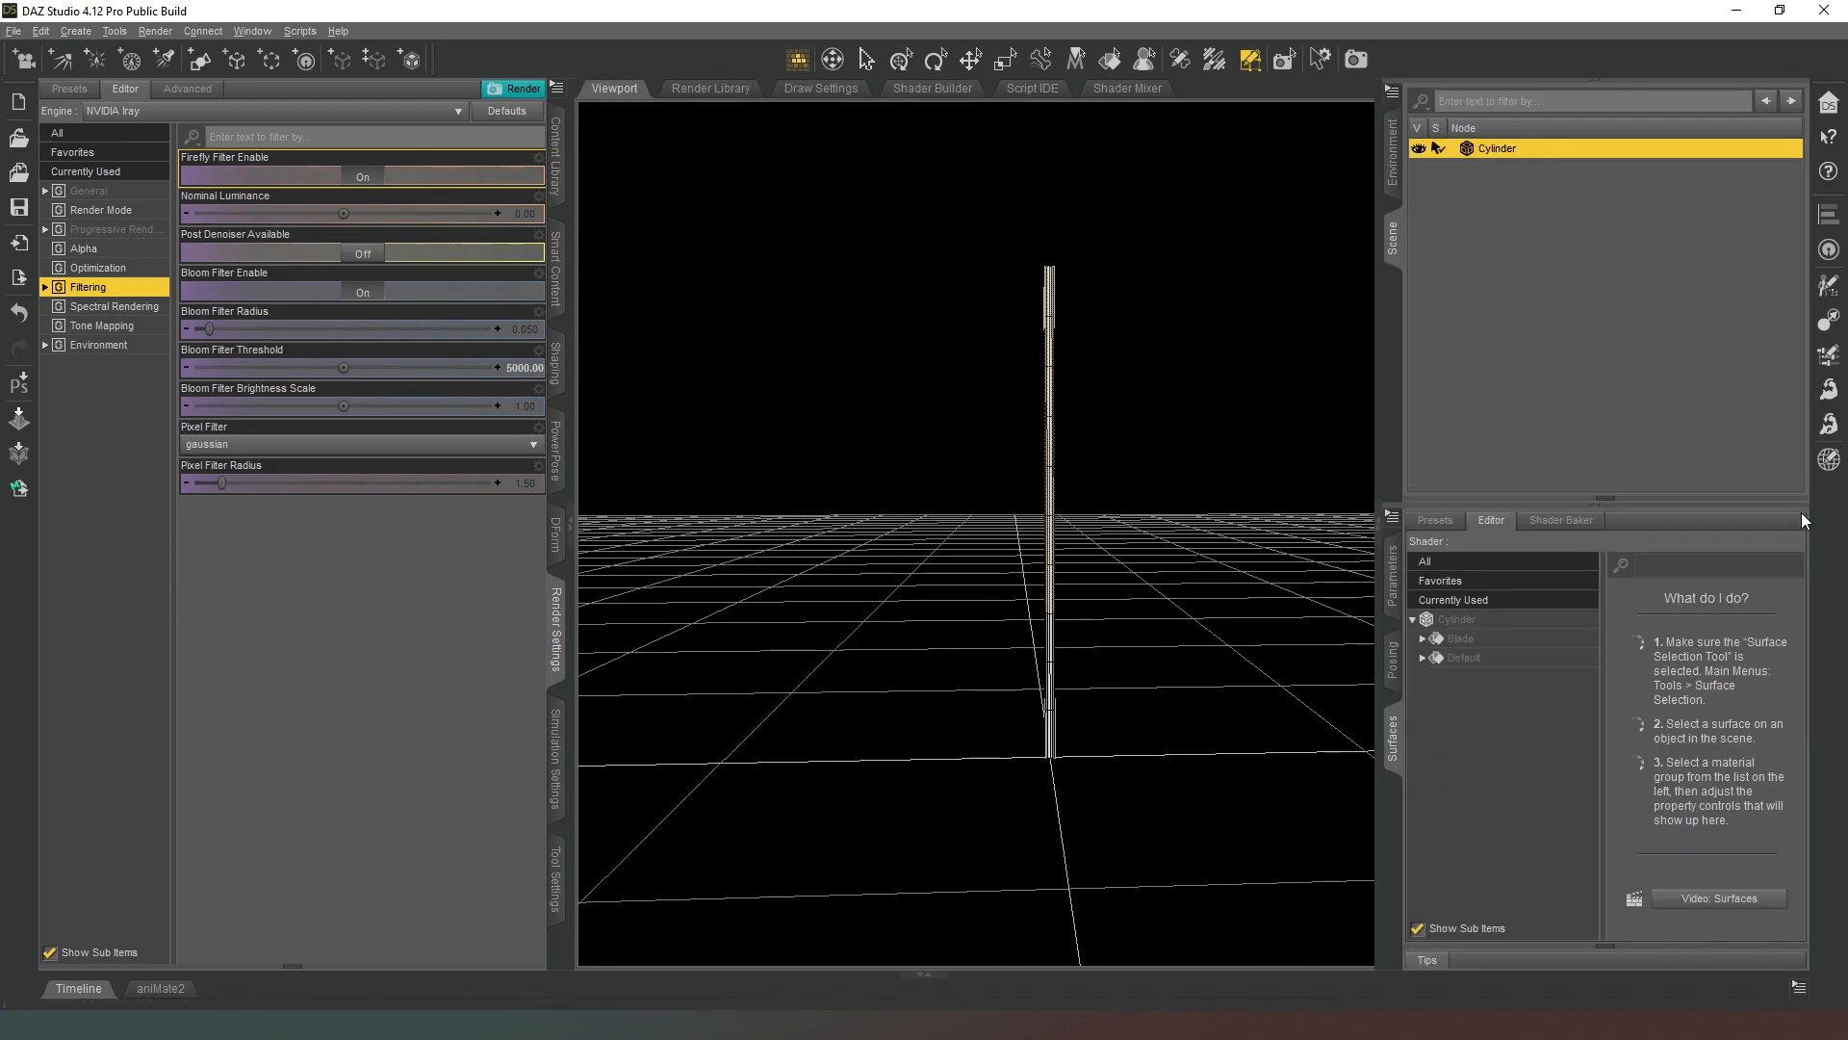
left_click(1486, 658)
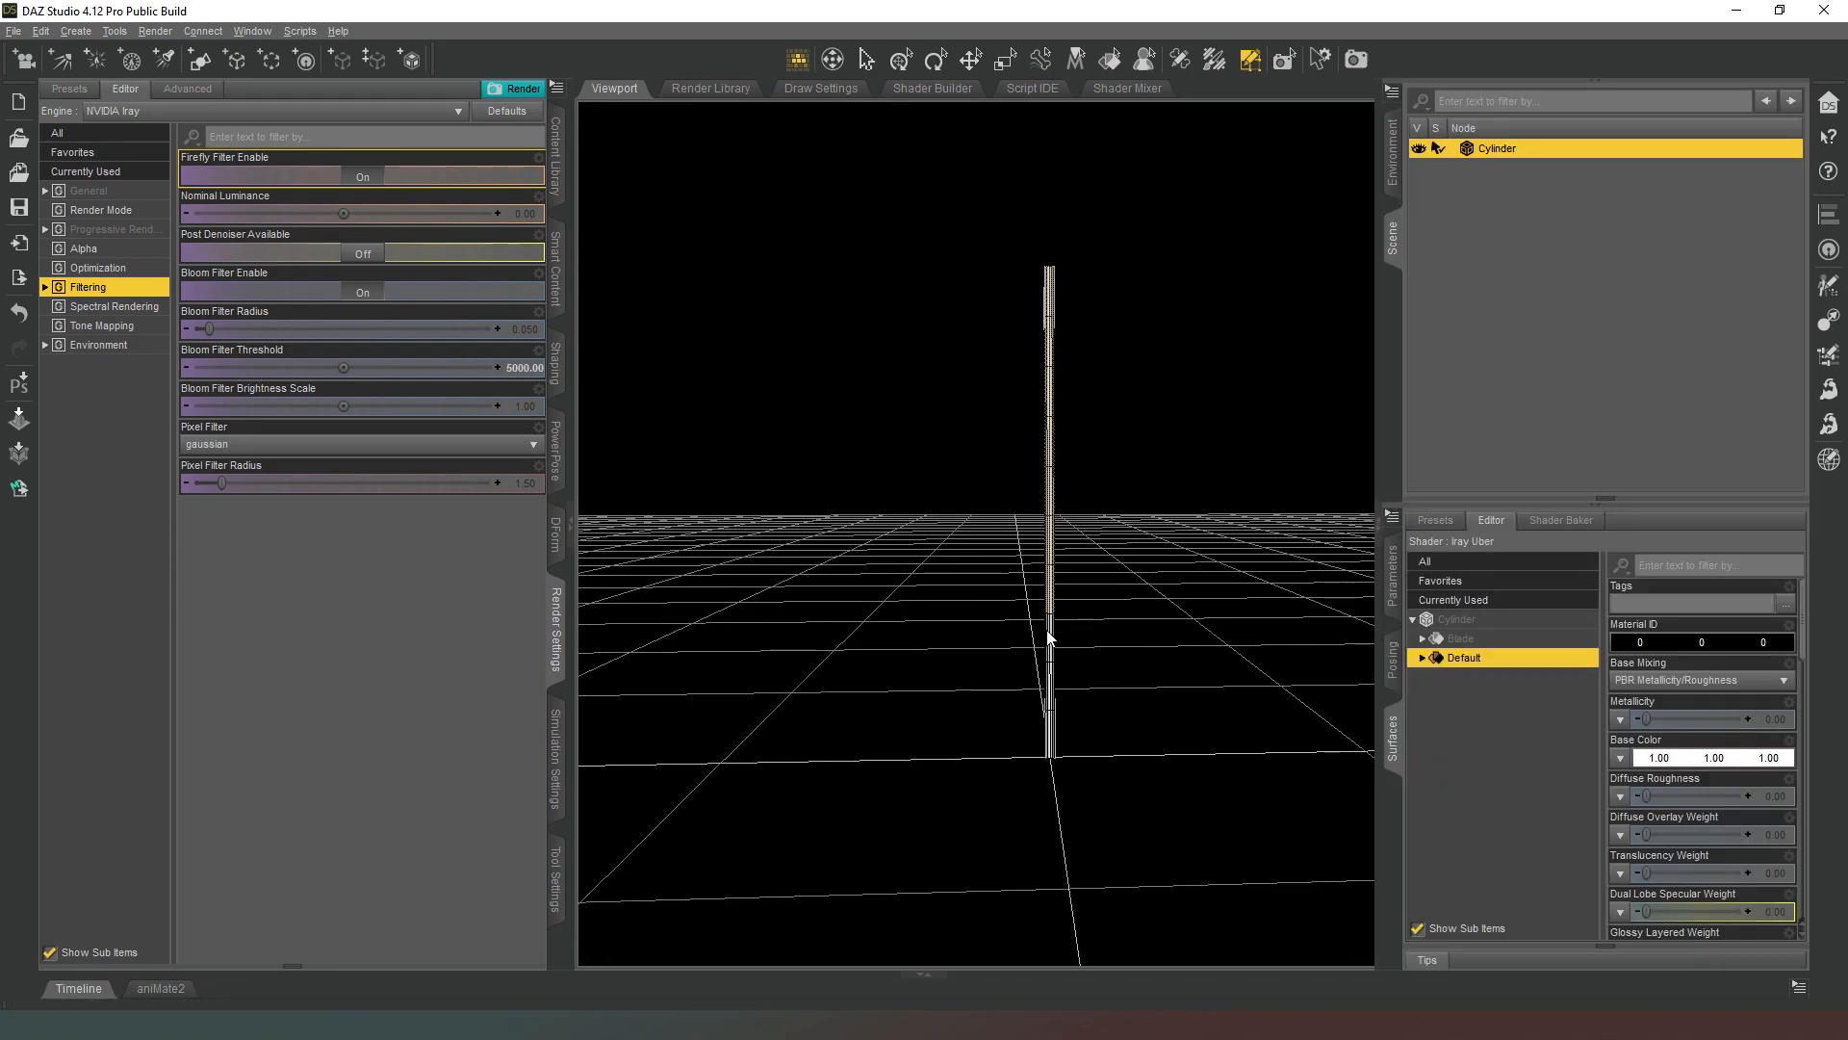
left_click(1461, 638)
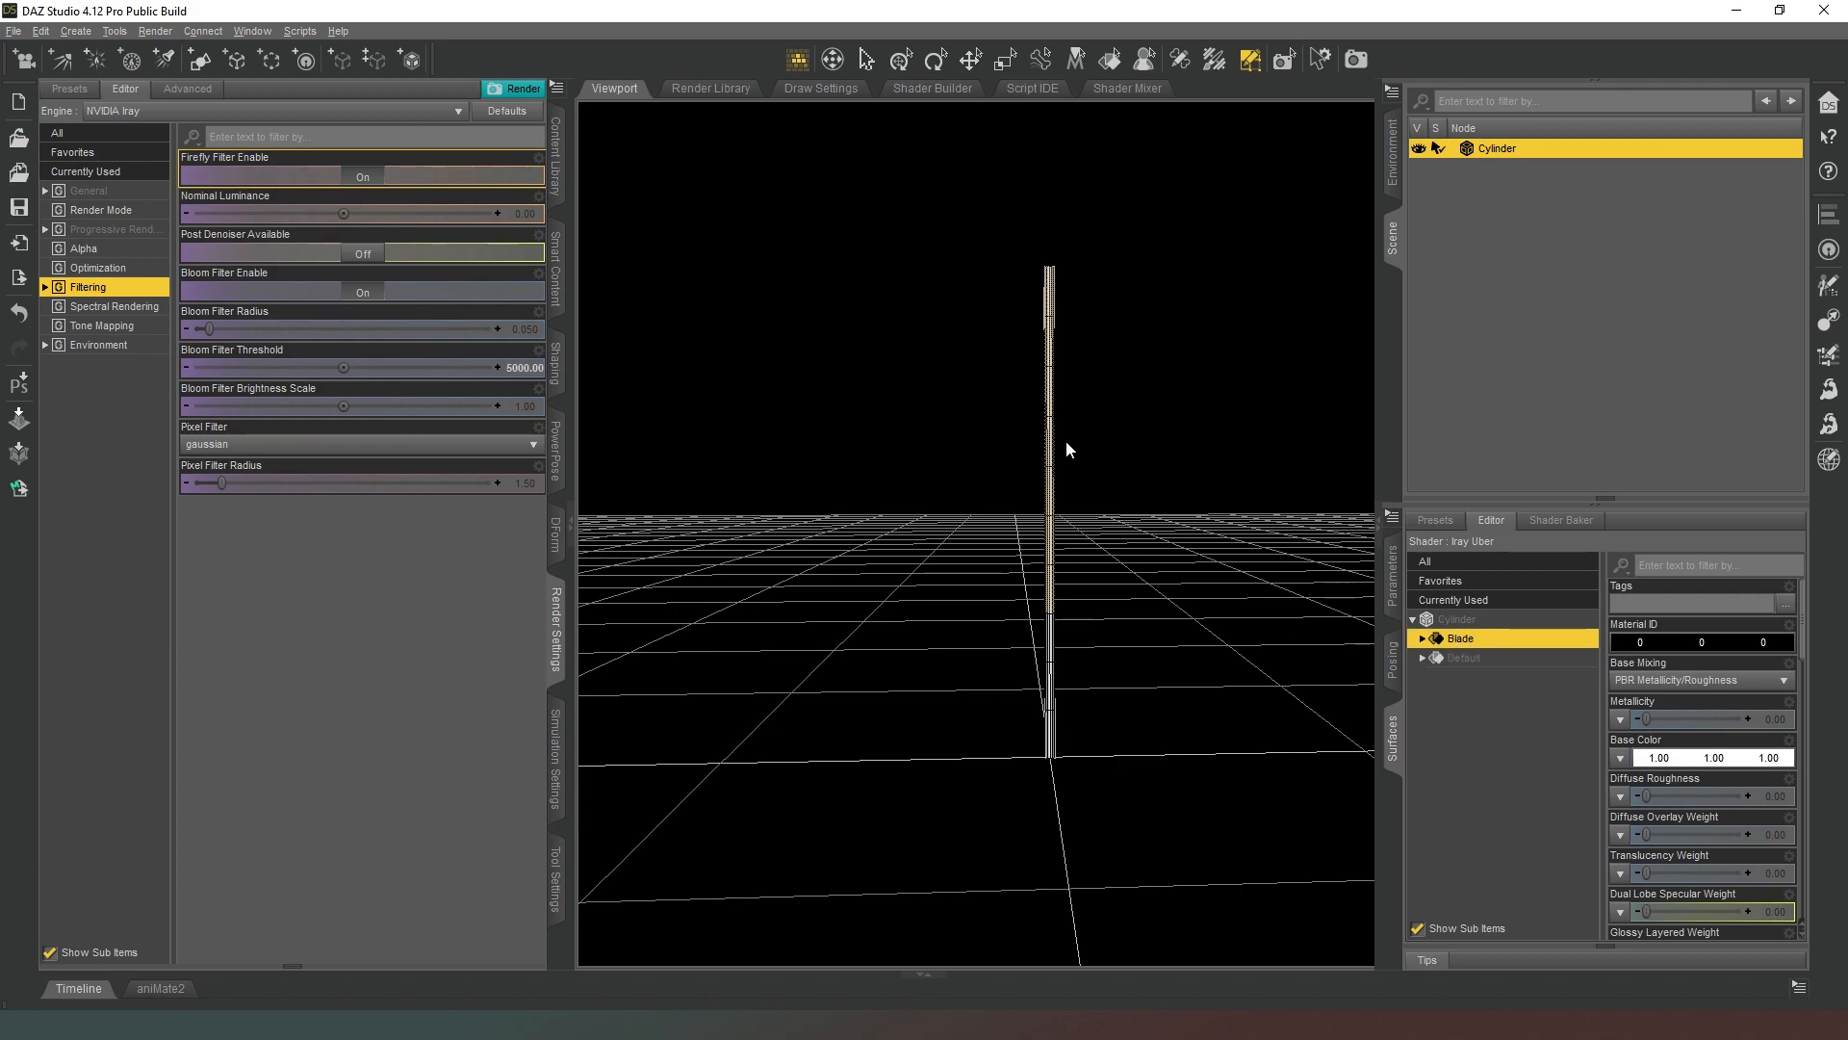
Leave geometry editing by switching to the translate tool, and reselect the cylinder in the scene.
left_click(971, 60)
left_click(1056, 133)
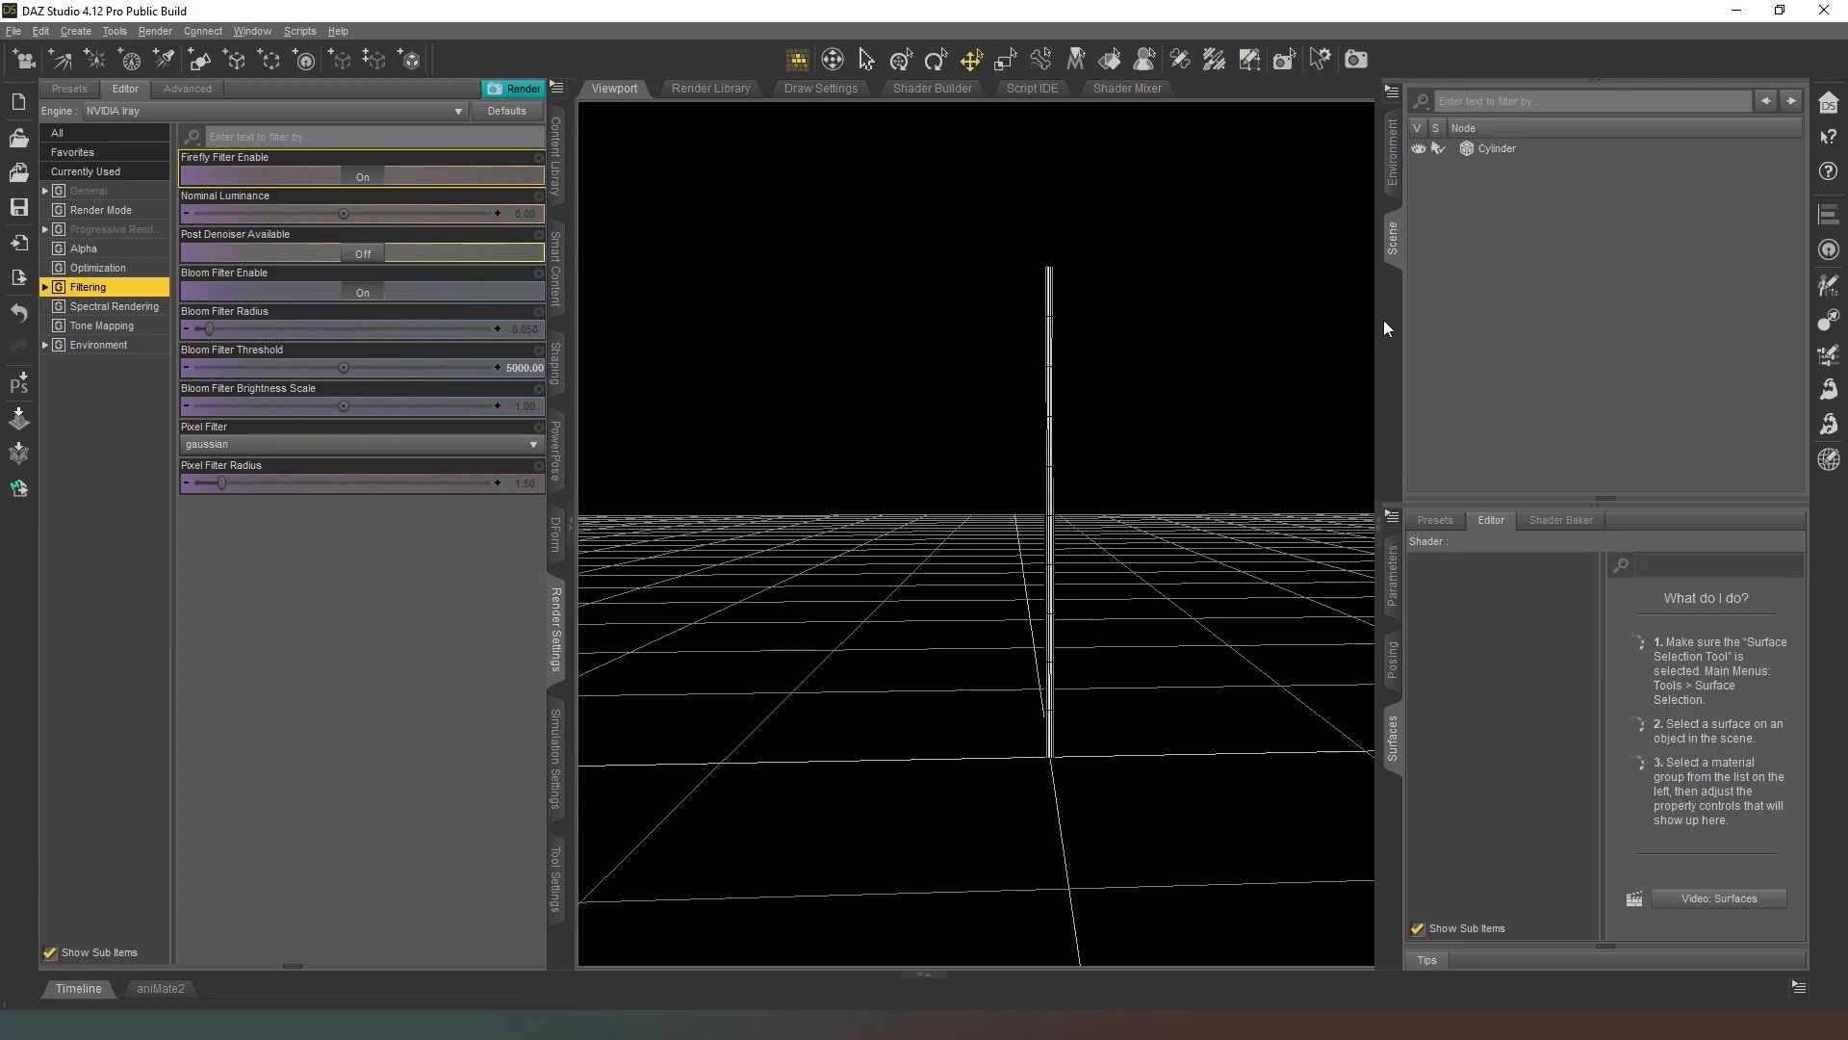
left_click(1506, 148)
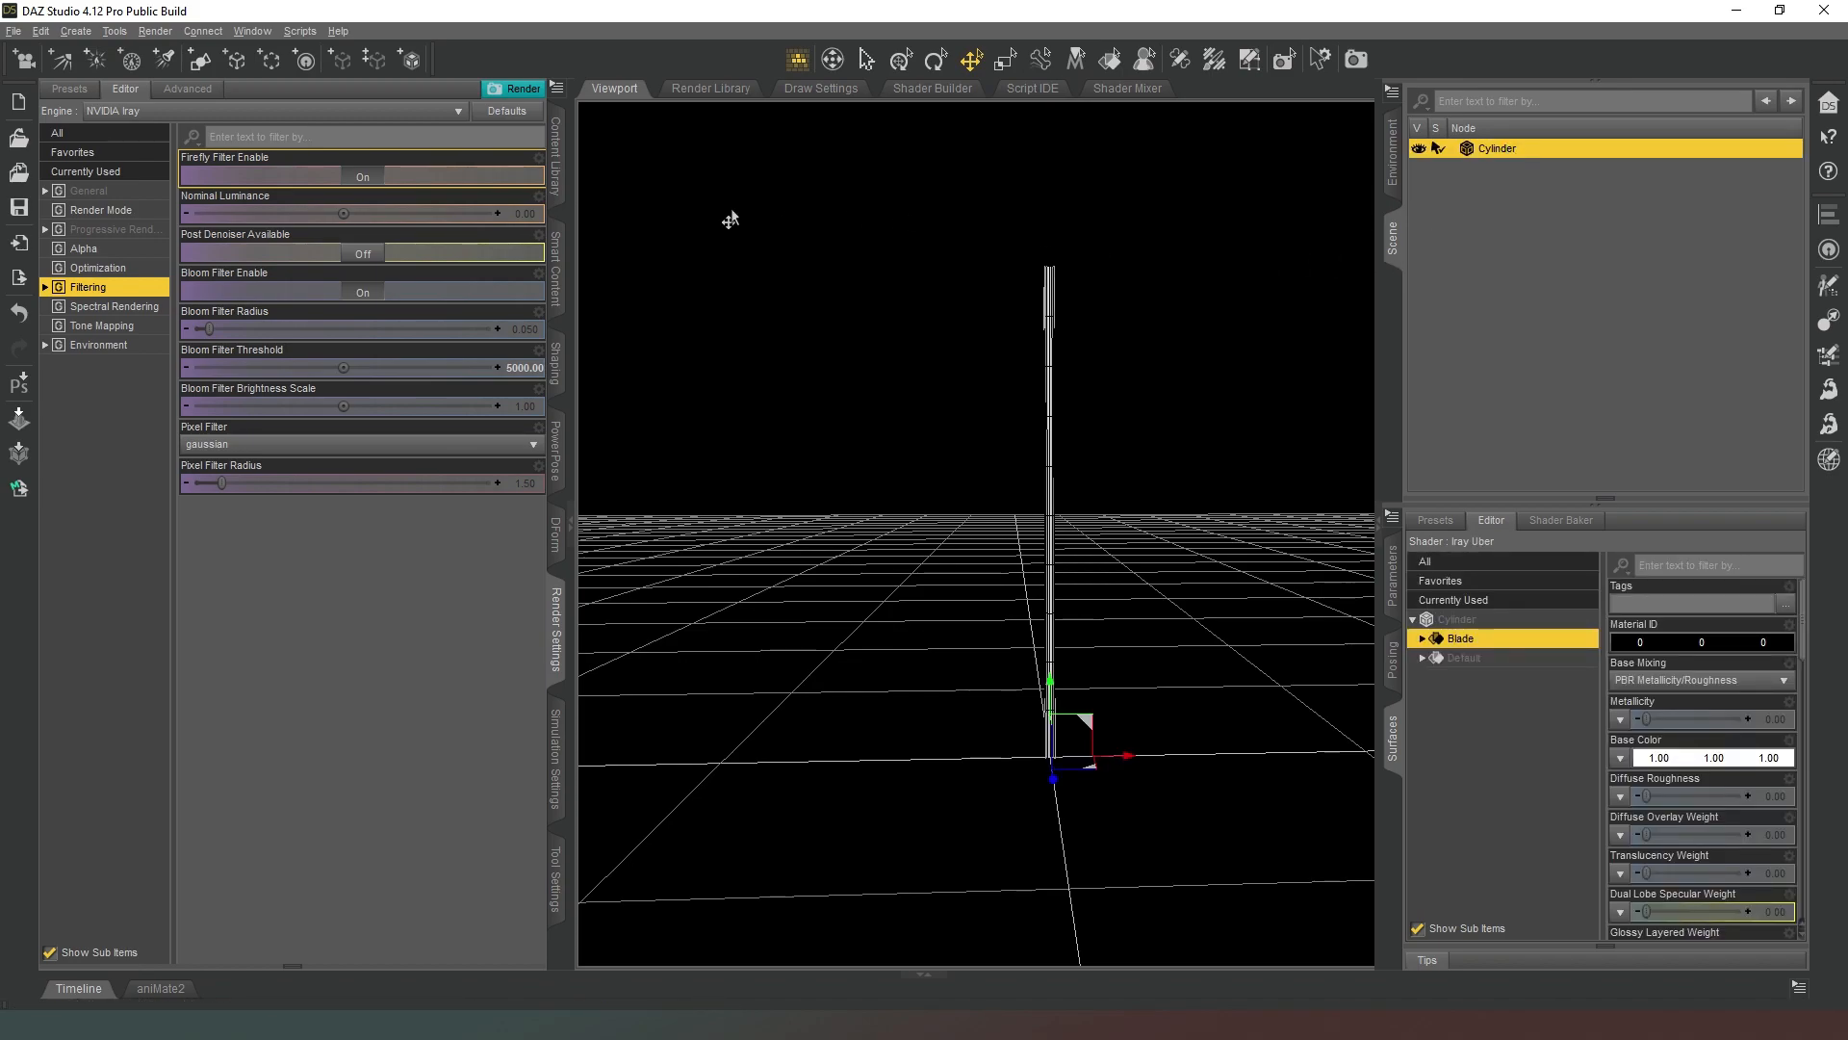
Collapse the render settings and switch the viewport to the NVIDIA Iray preview to see the cylinder rendered.
left_click(558, 626)
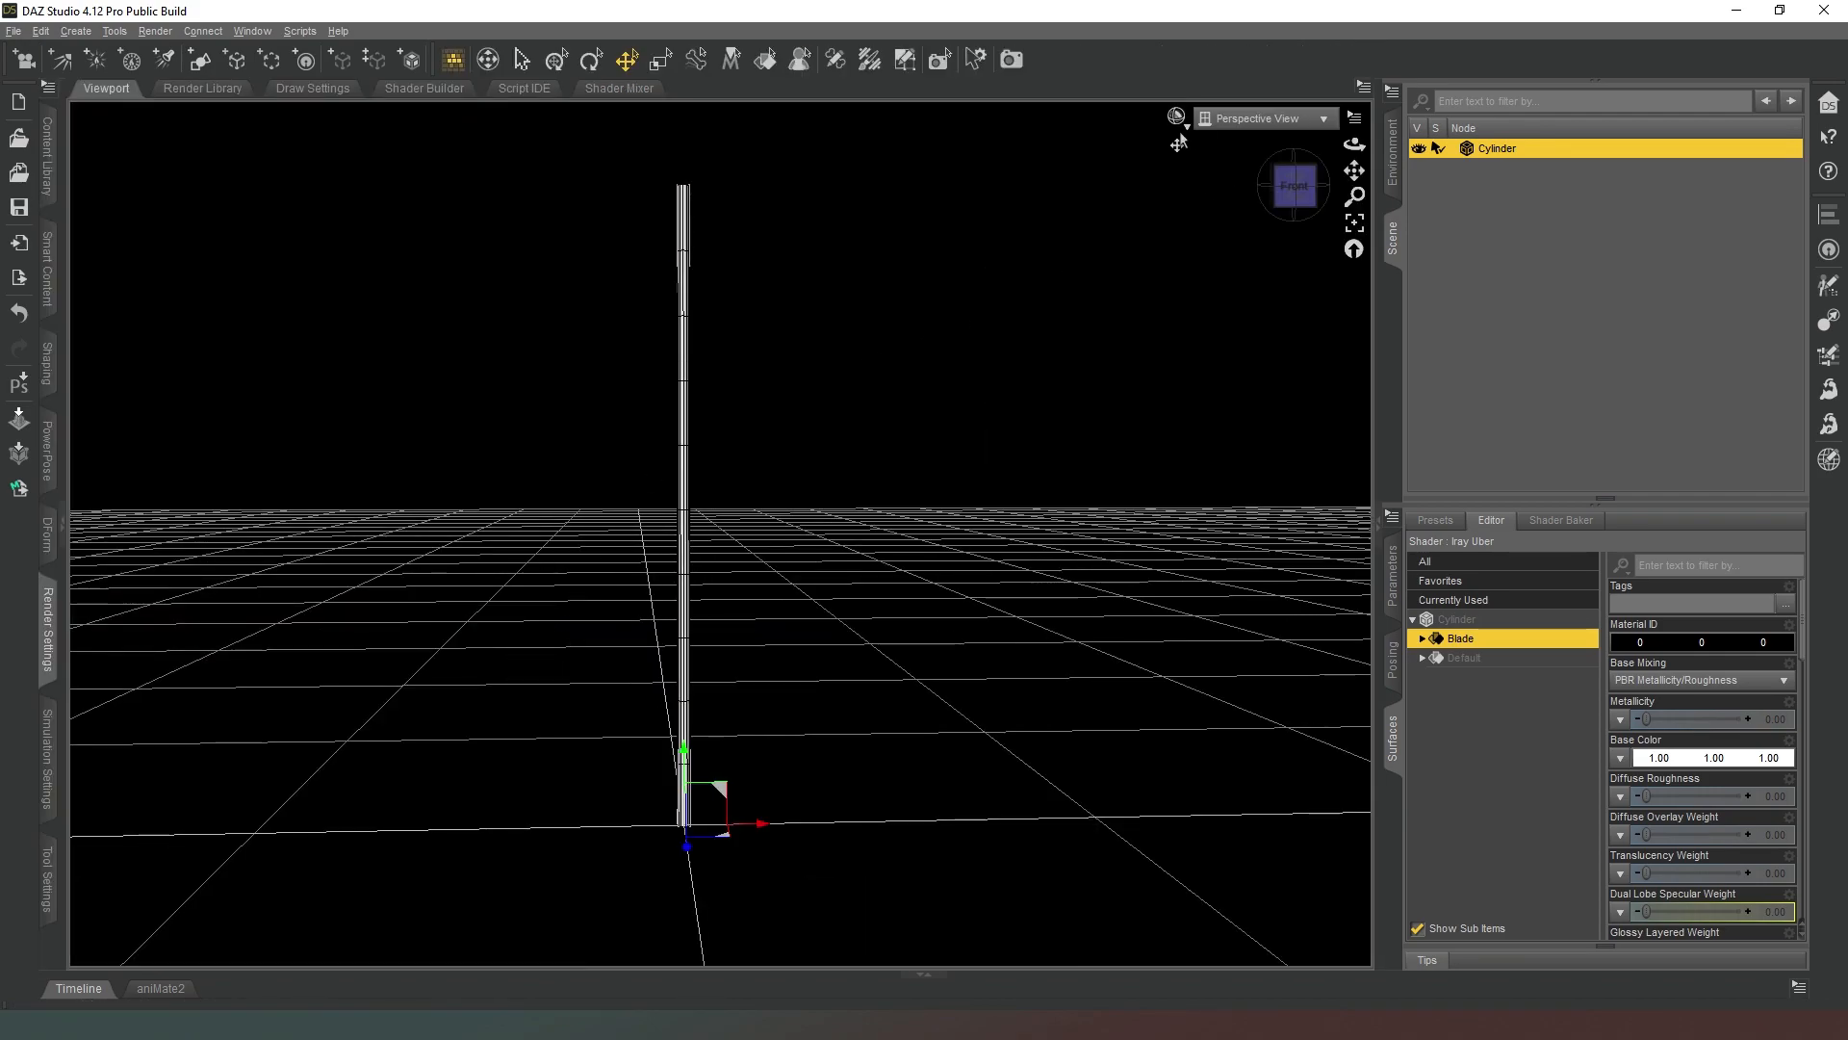
left_click(1177, 120)
left_click(1205, 354)
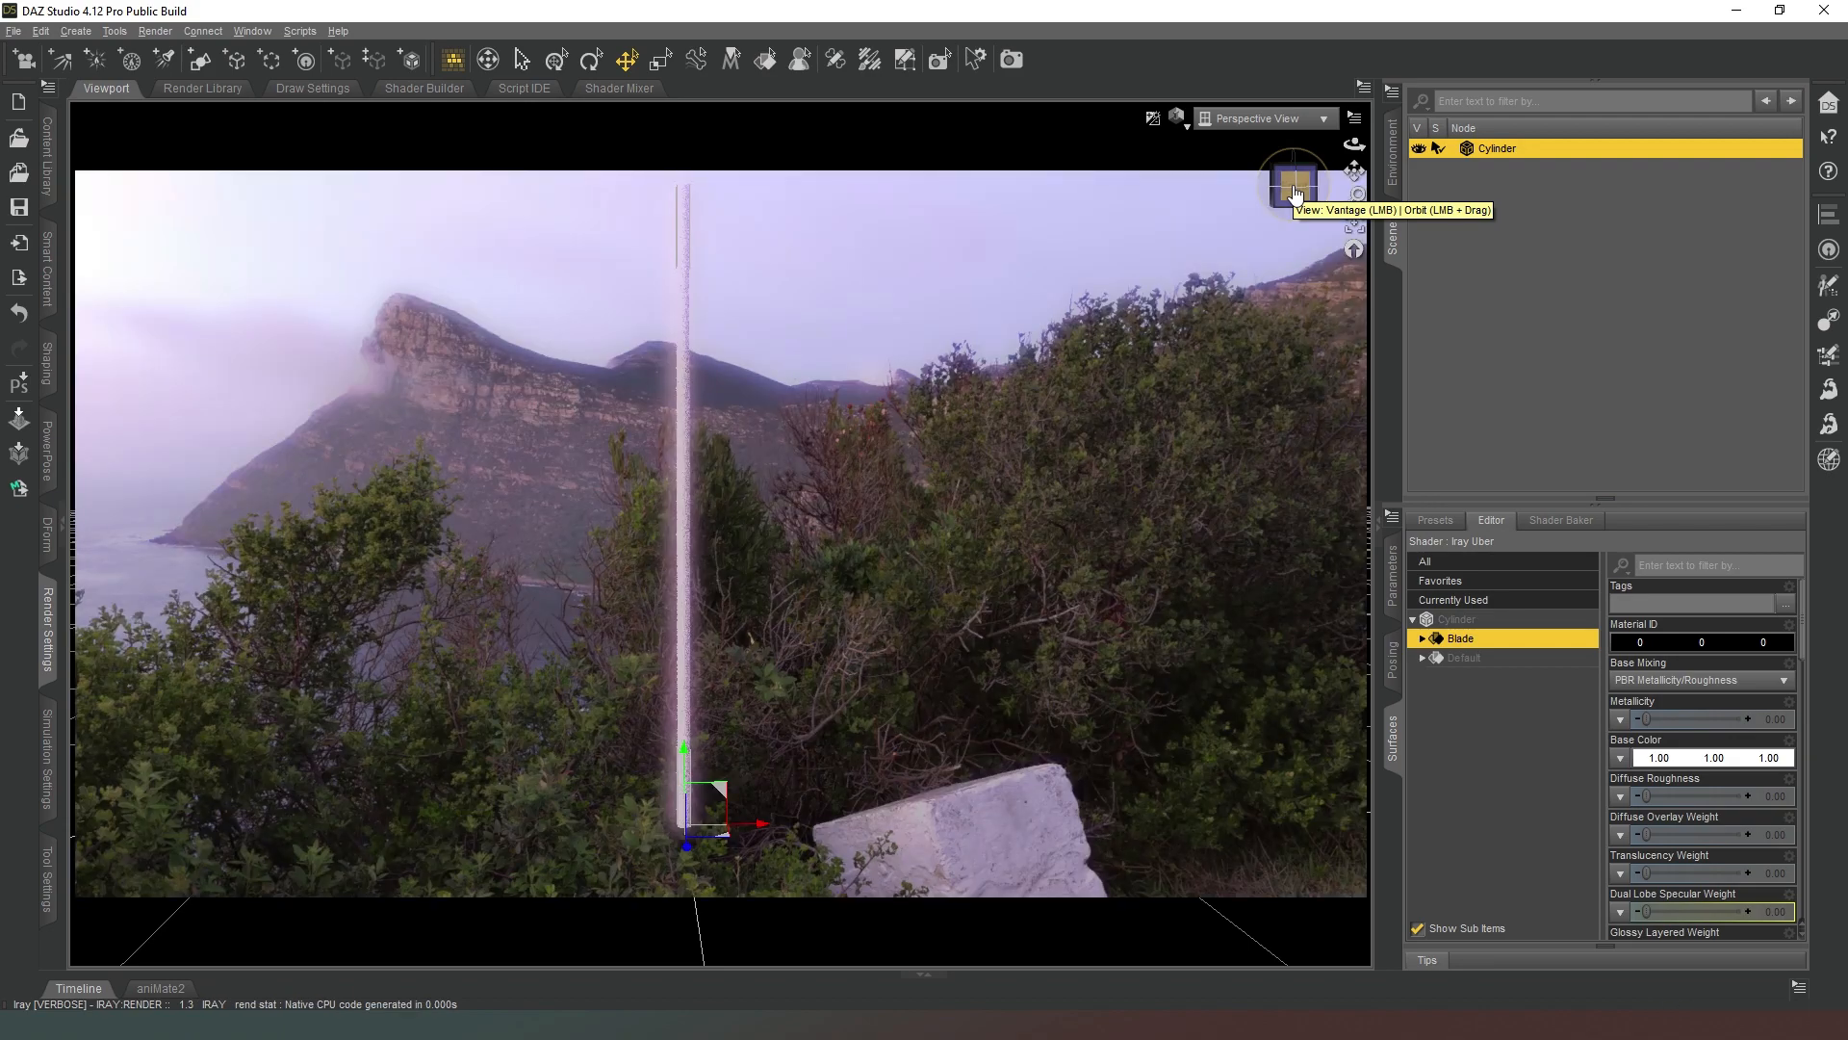
left_click(1296, 194)
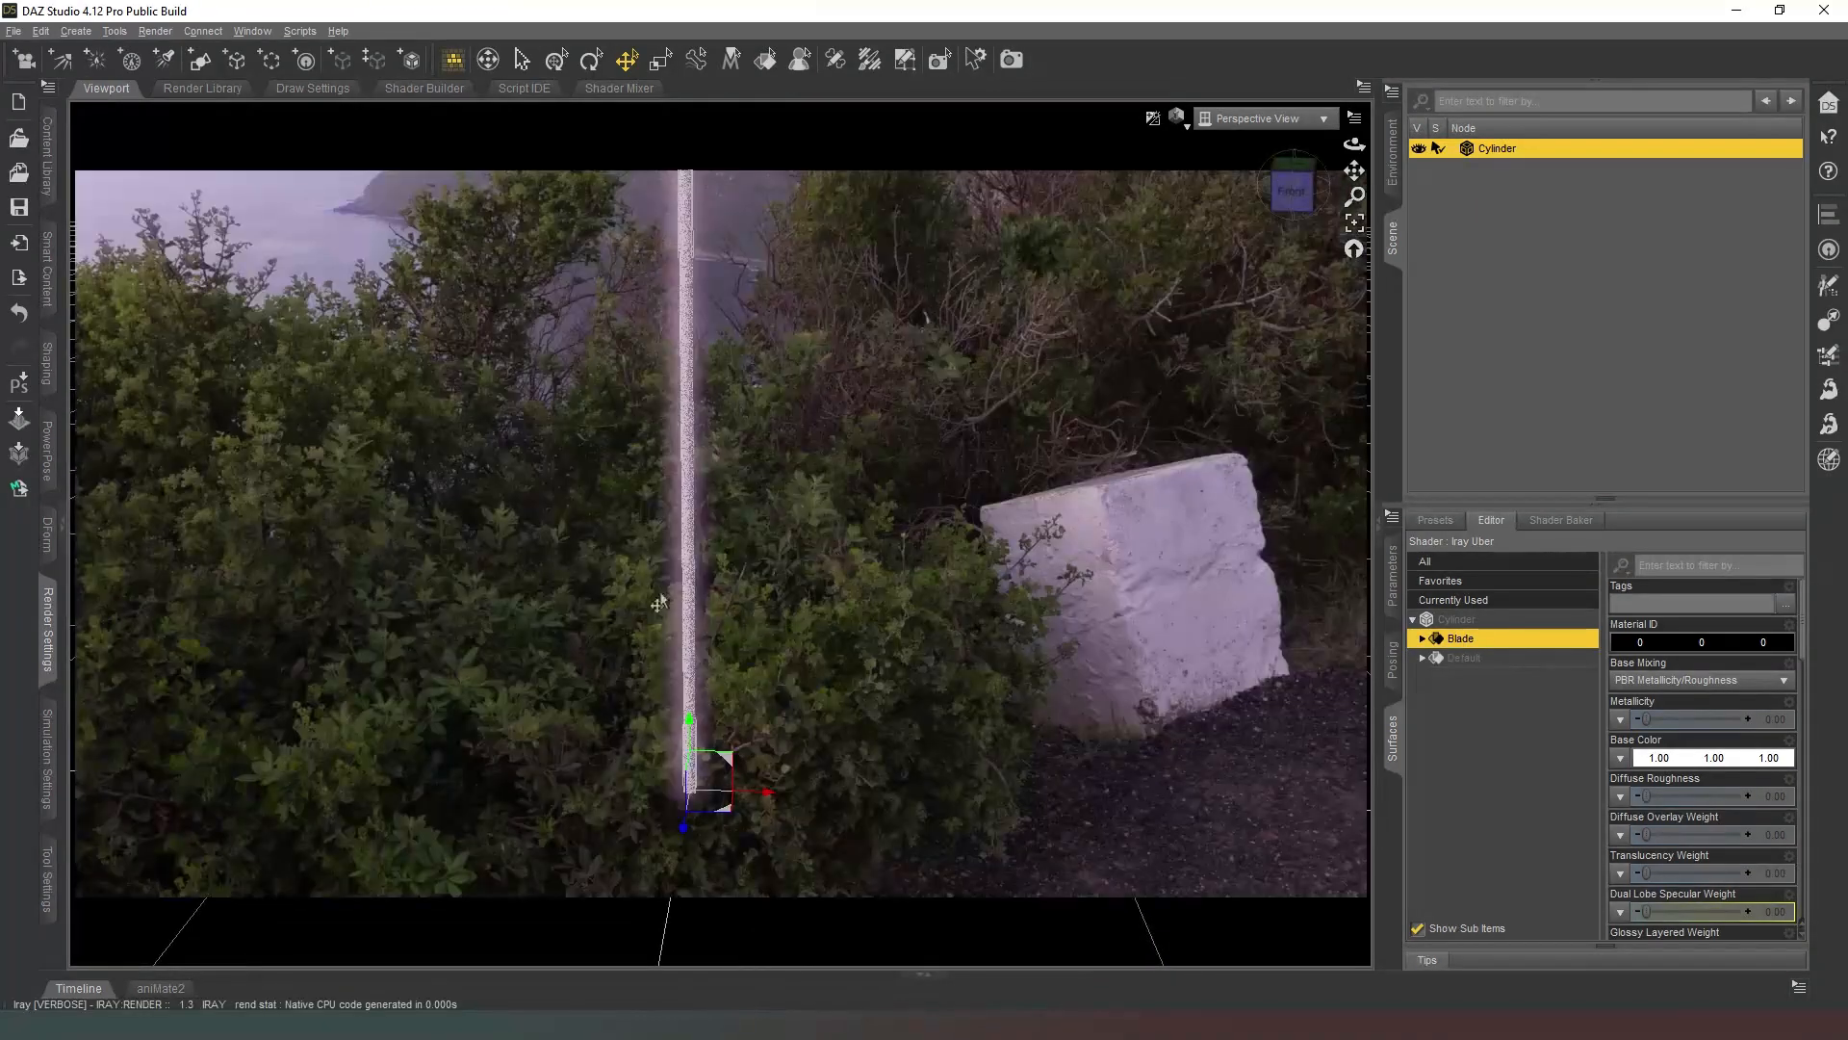
Turn off the bloom filter in the render settings and collapse the settings again.
left_click(46, 628)
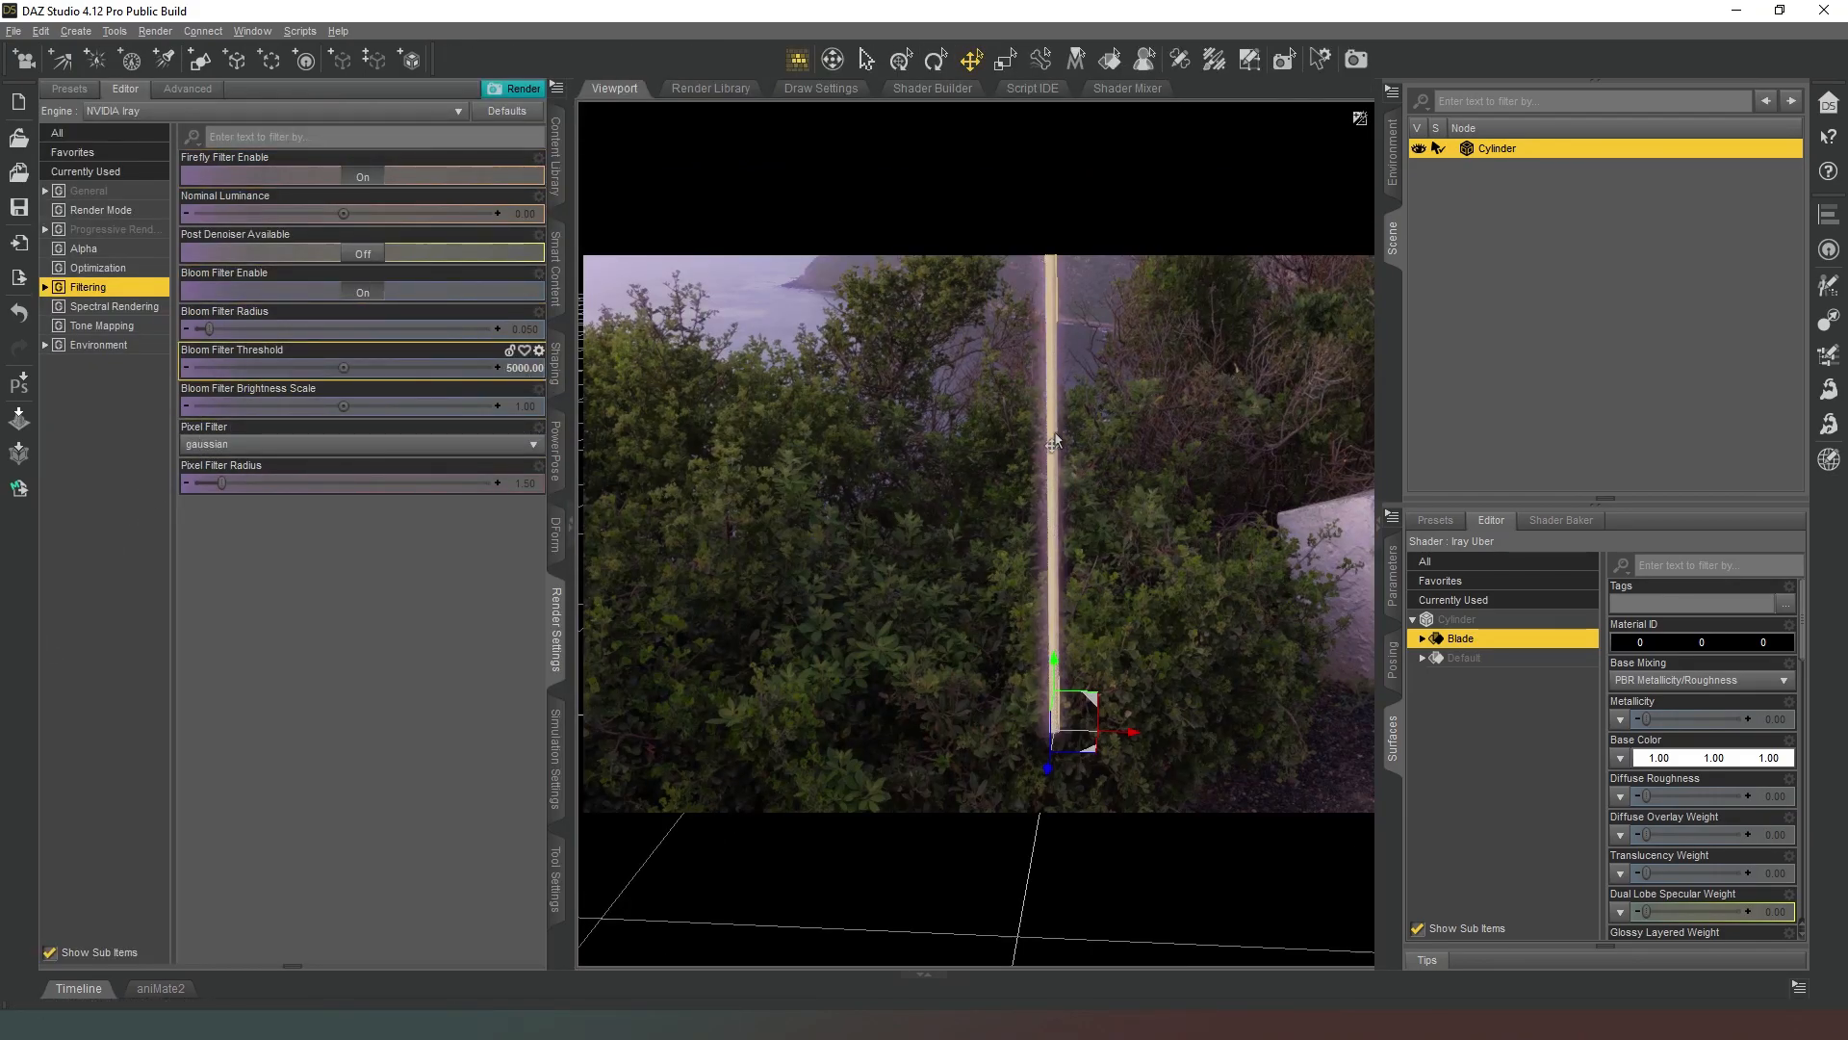
left_click(363, 293)
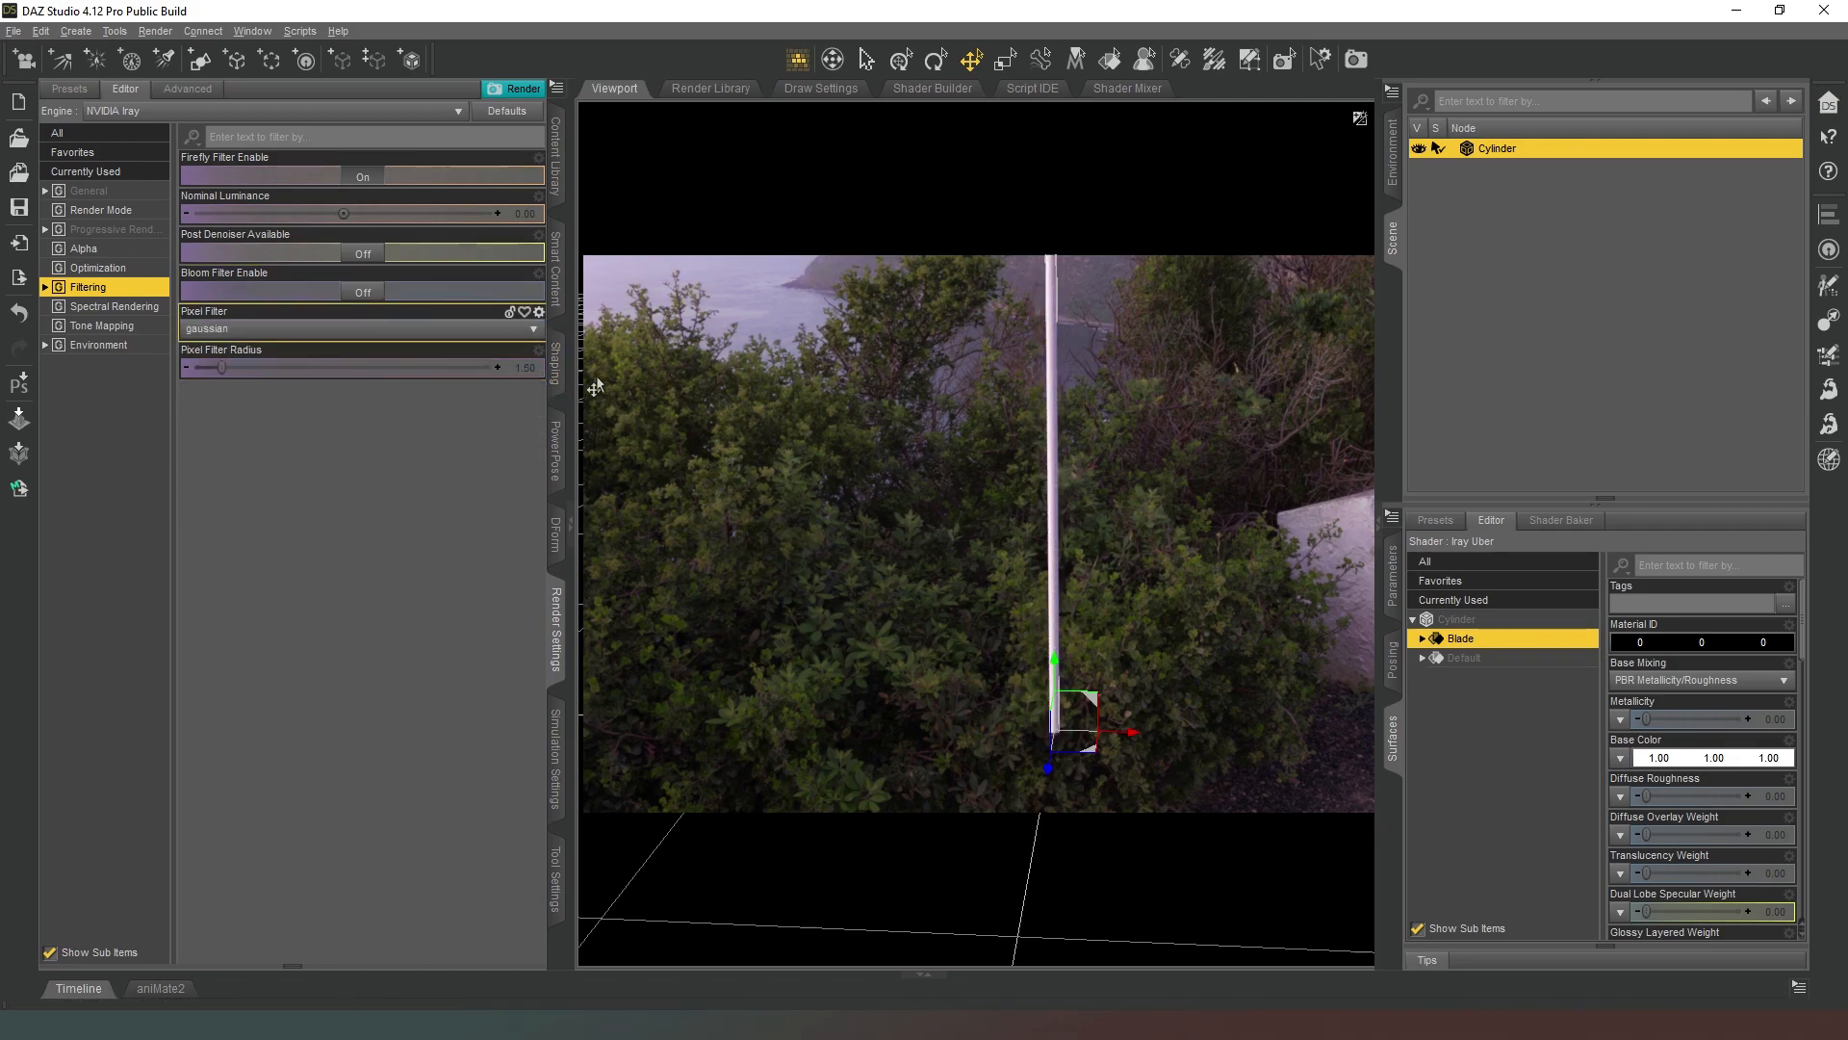
left_click(551, 632)
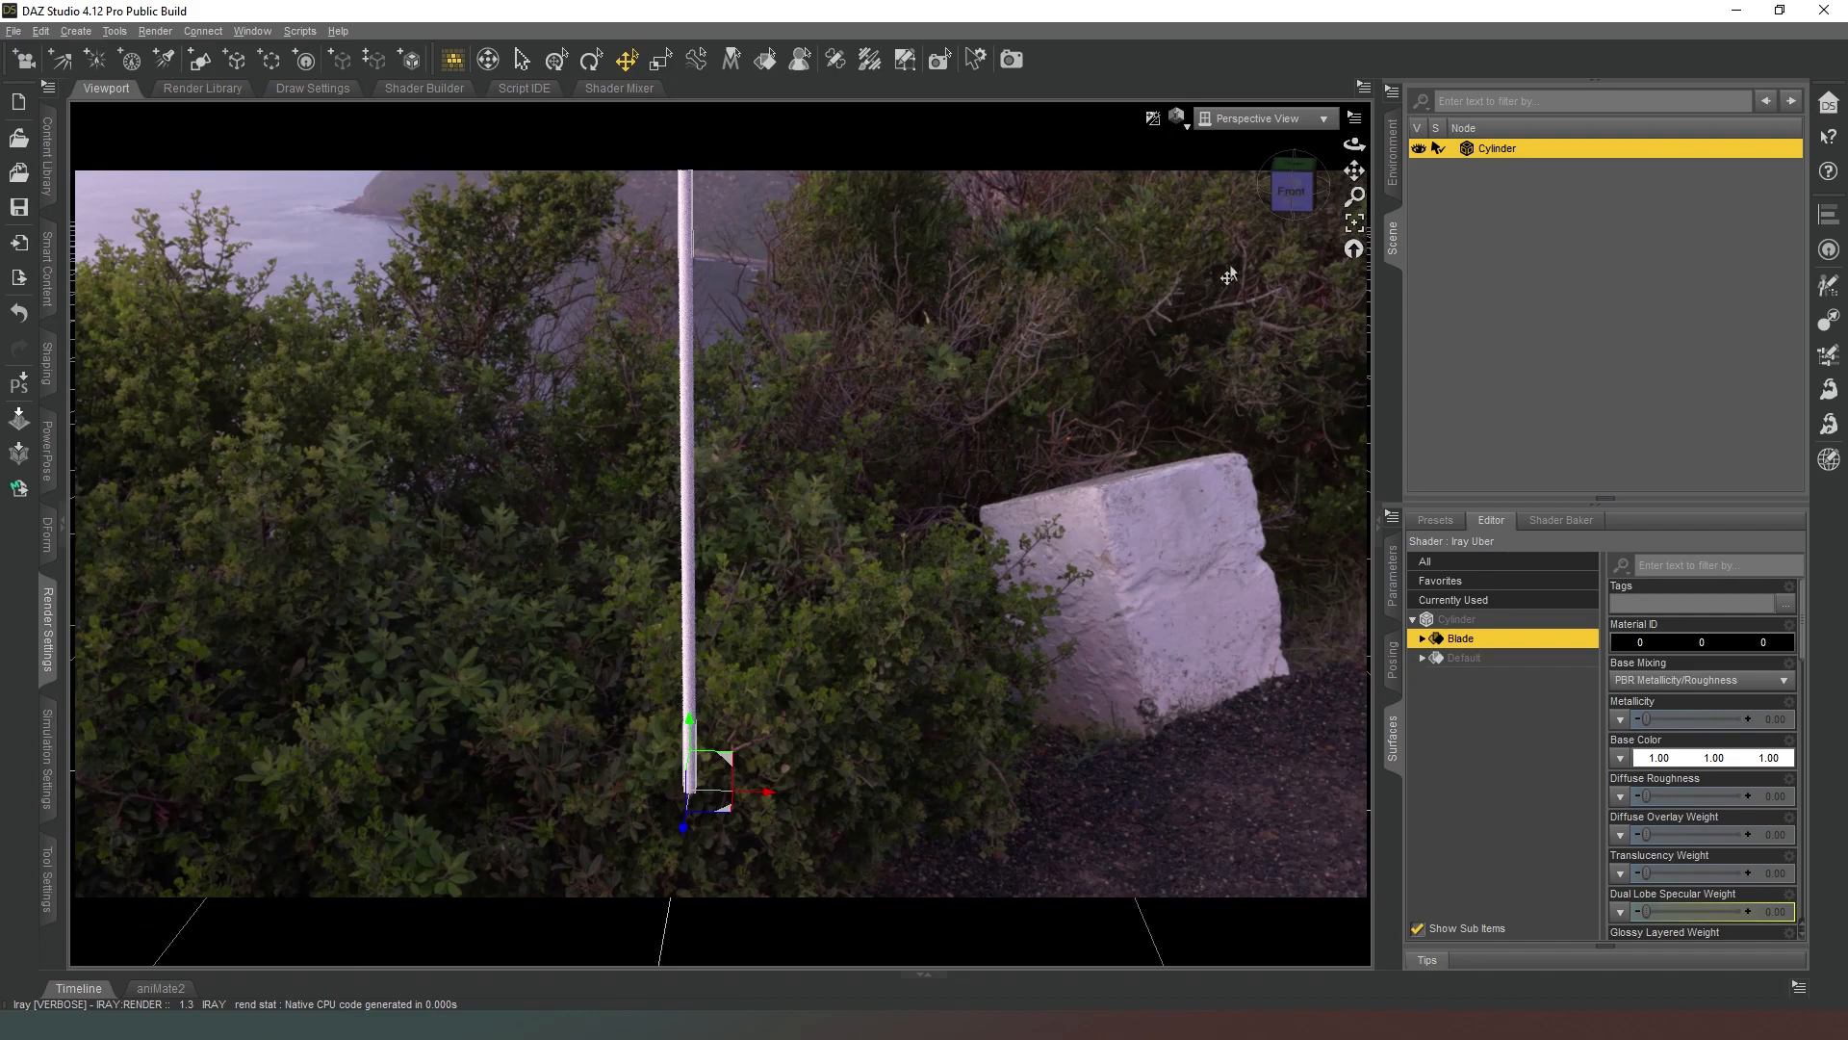
Set the base color of the cylinder's Default surface to a medium grey, RGB 130, 130, 130.
left_click_drag(1281, 215, 1359, 169)
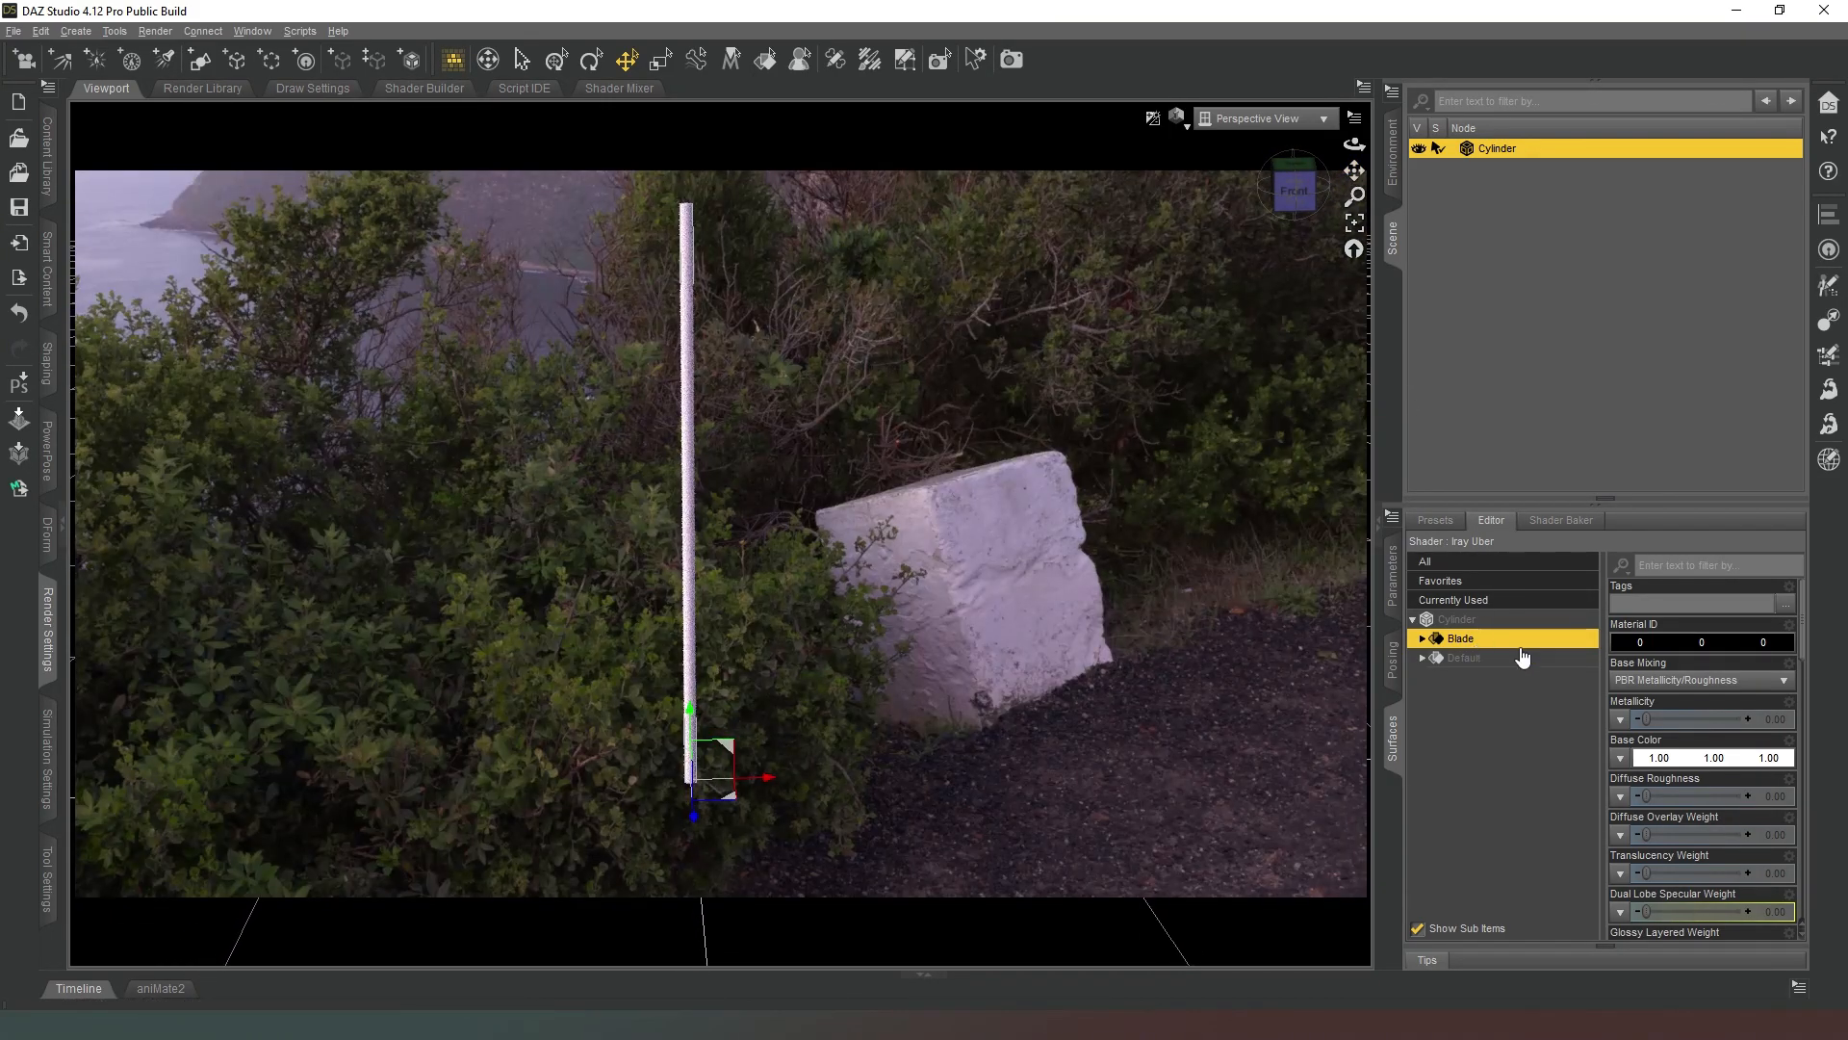
left_click(1487, 659)
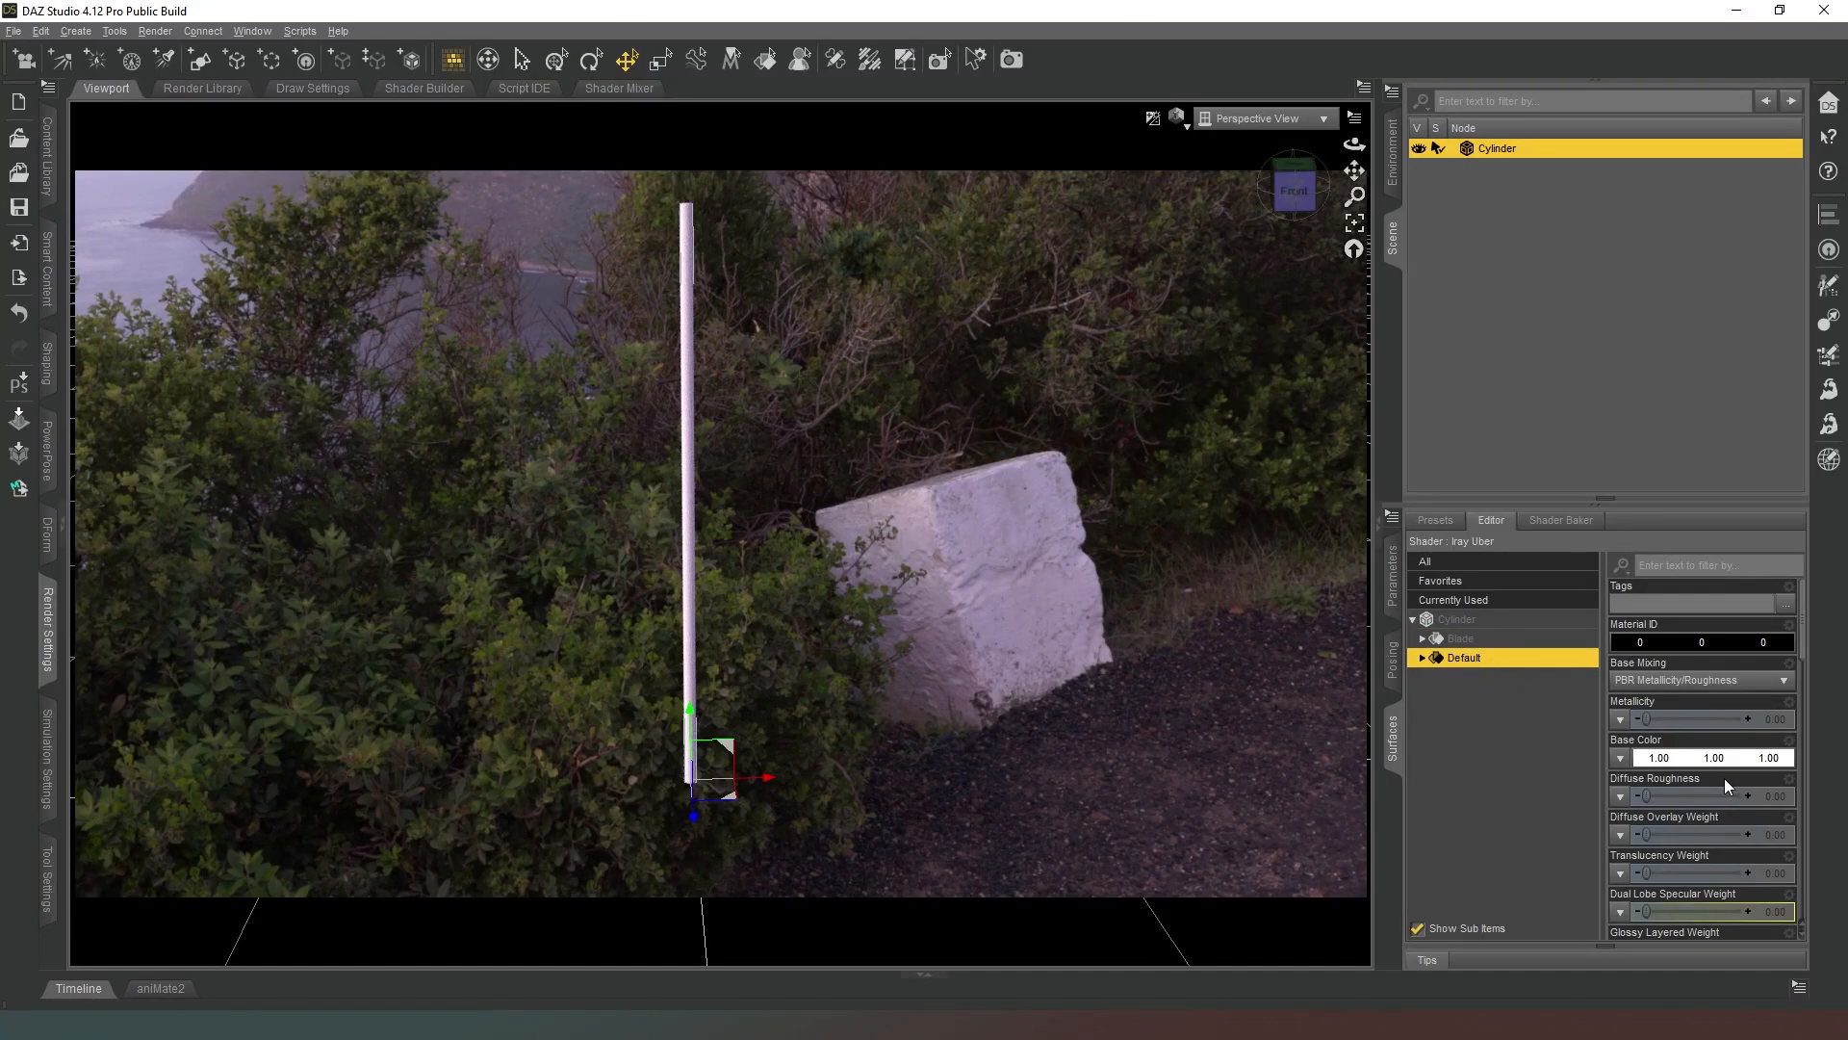
left_click(1683, 758)
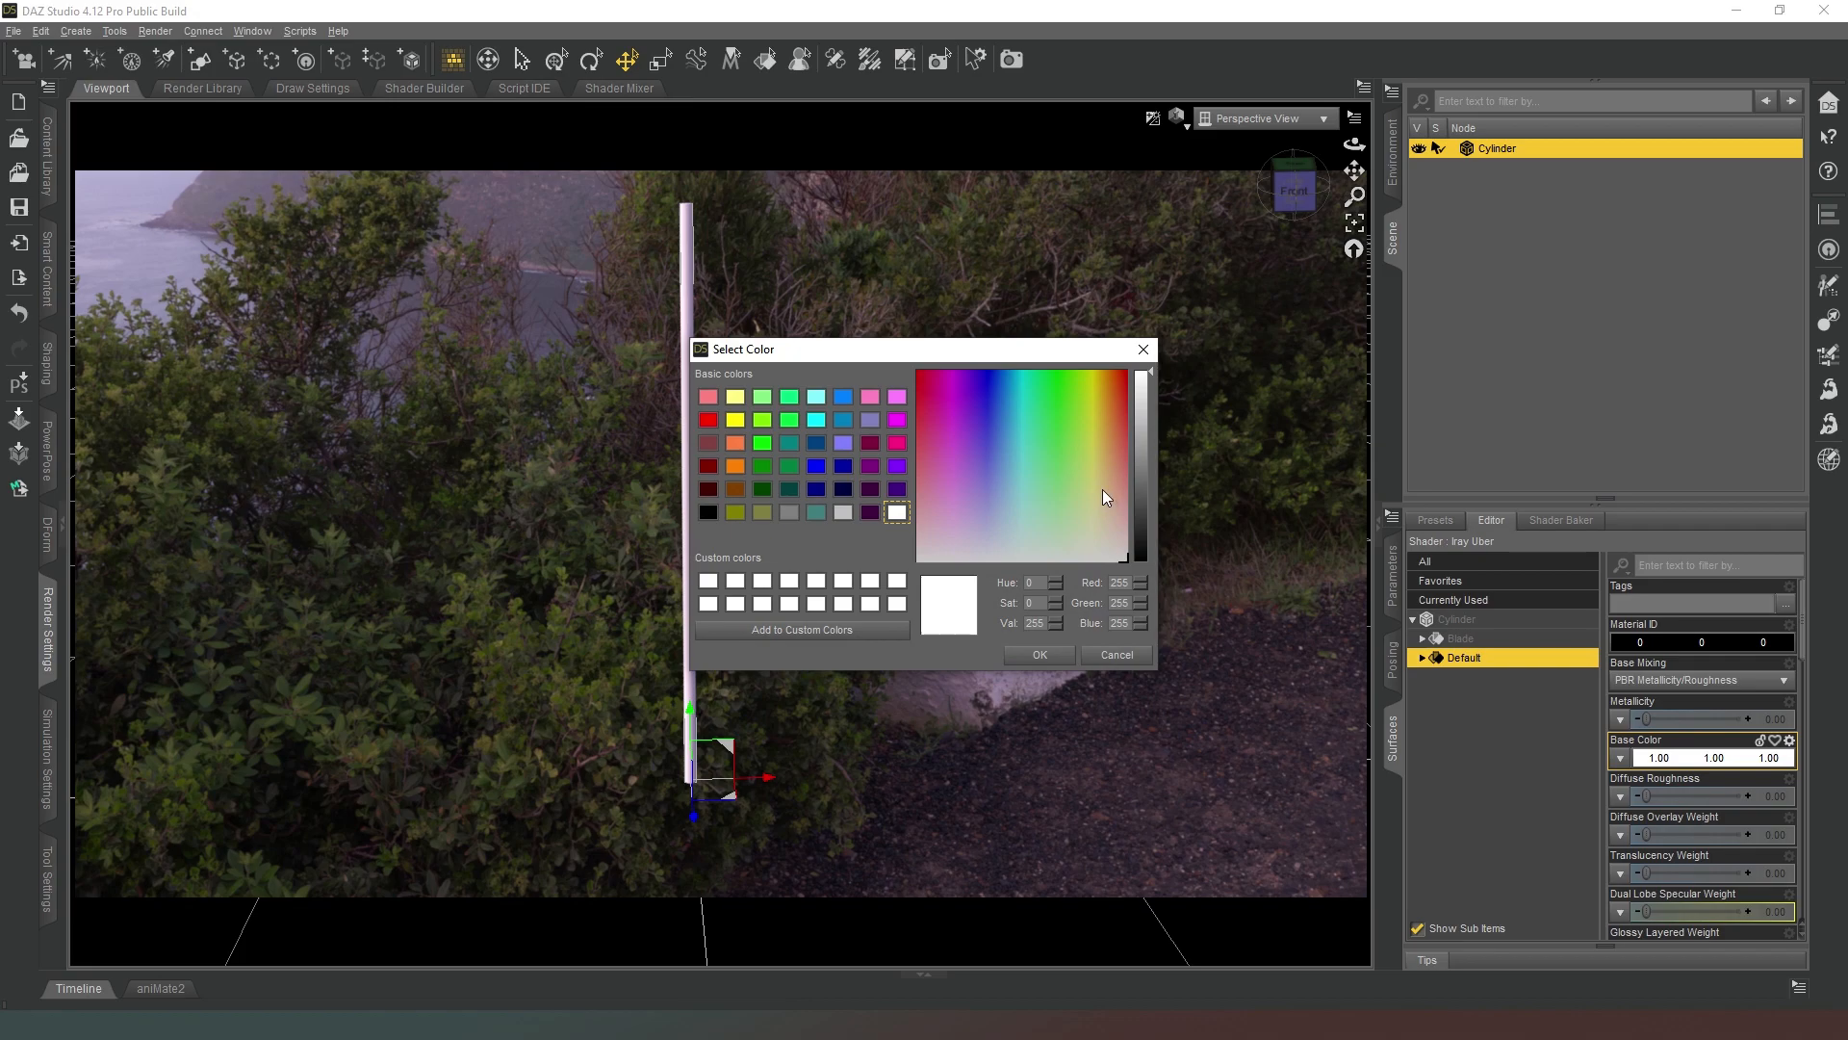
left_click(1152, 464)
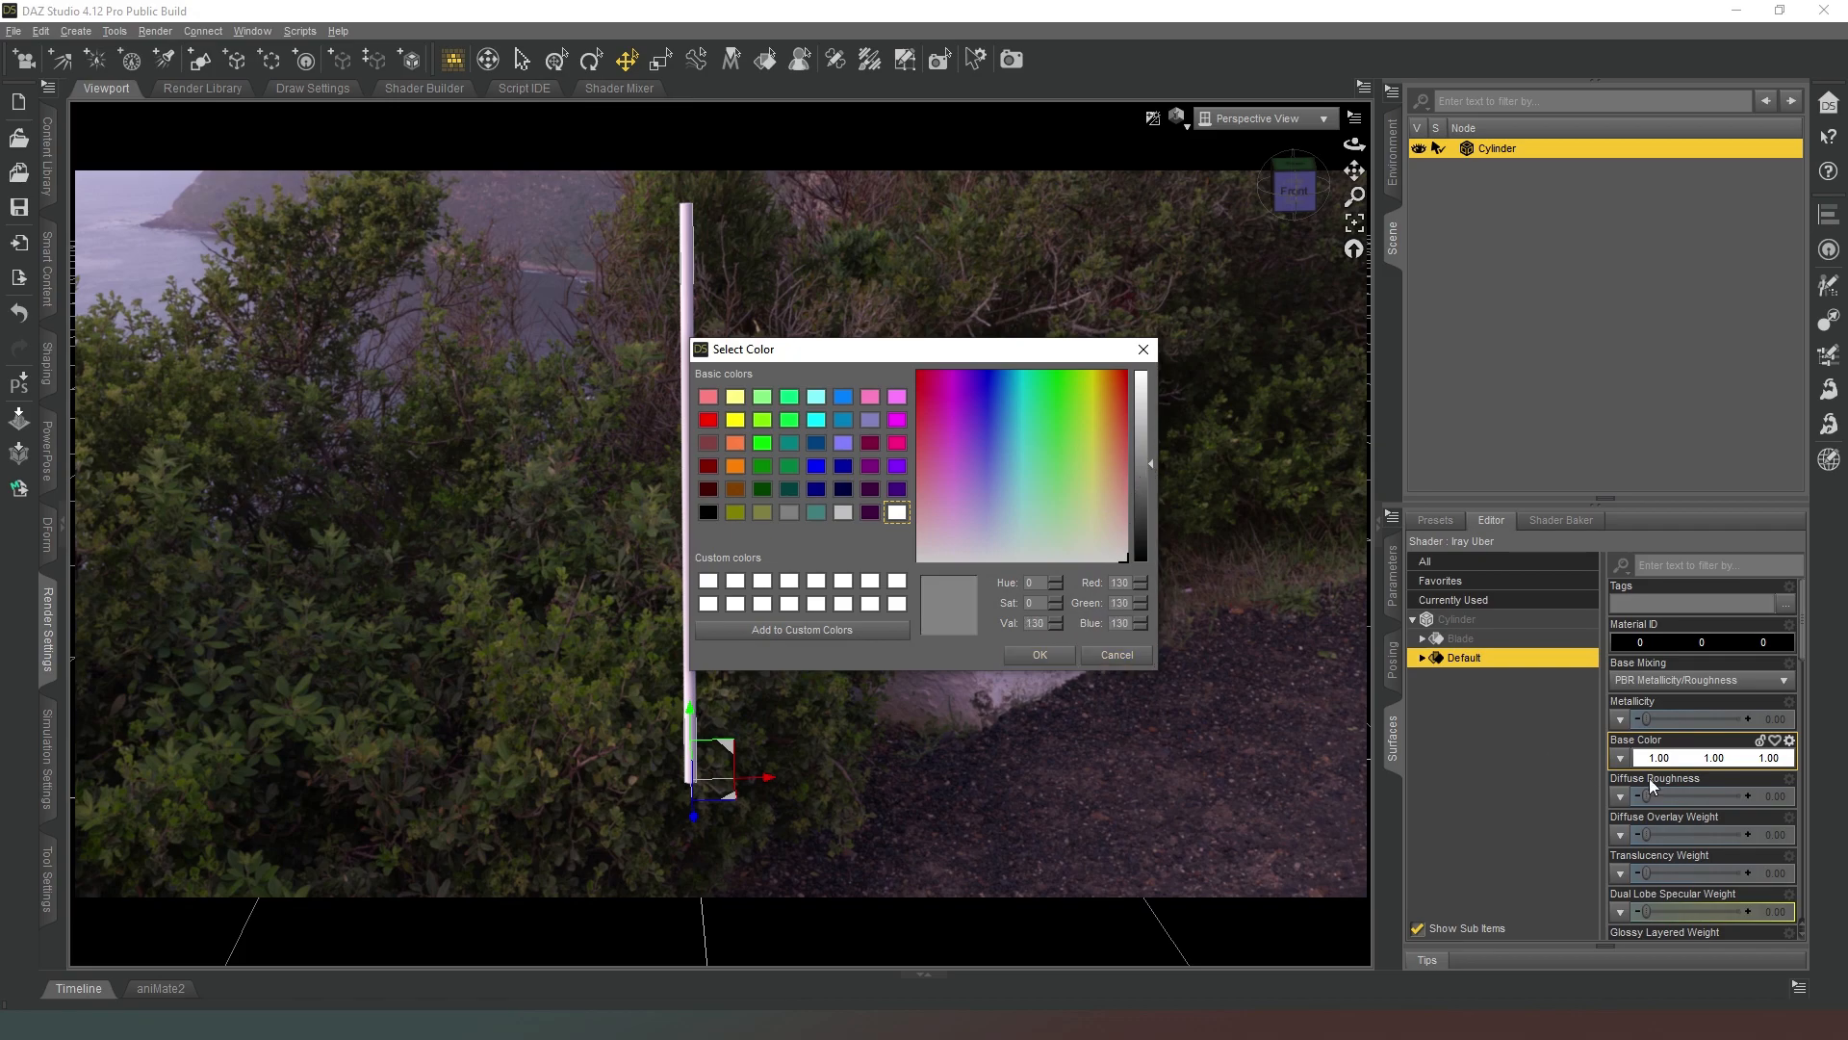
left_click(1059, 654)
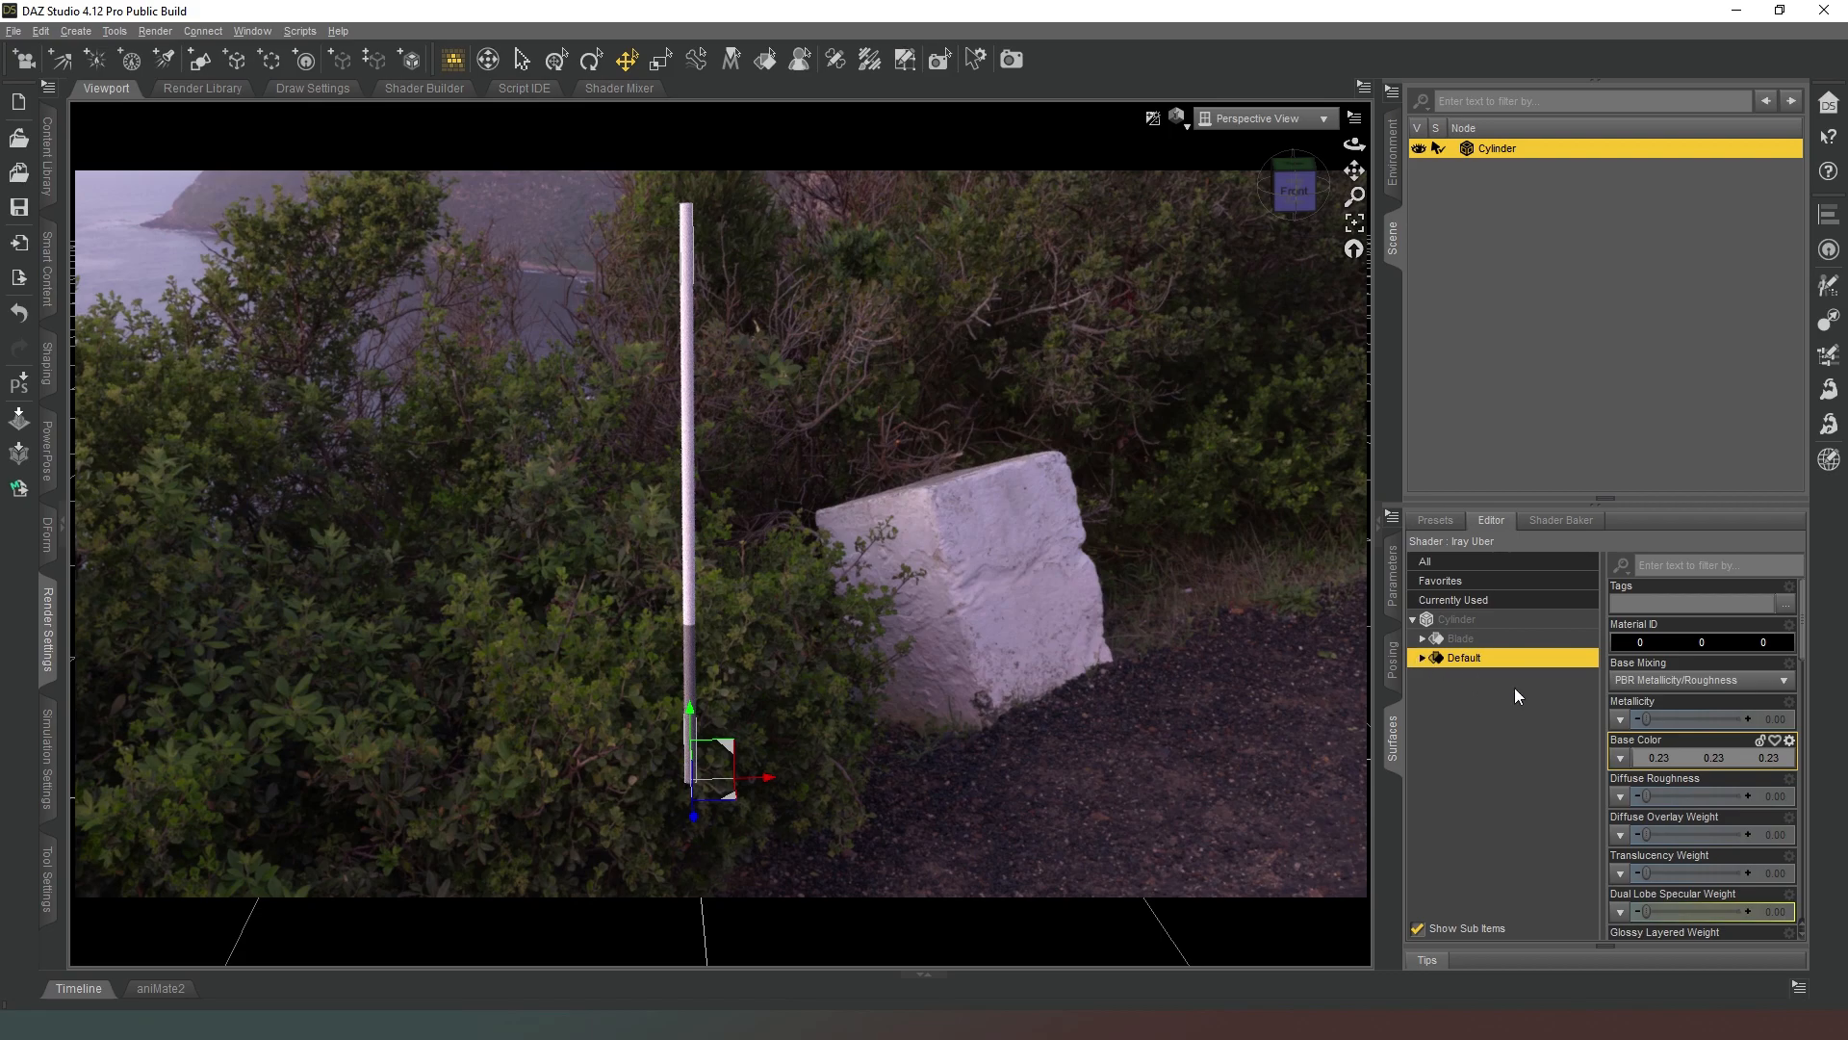
Raise the glossy layered weight of the Default surface and set its glossy reflectivity to 0.99.
scroll(1704, 770, "down", 3)
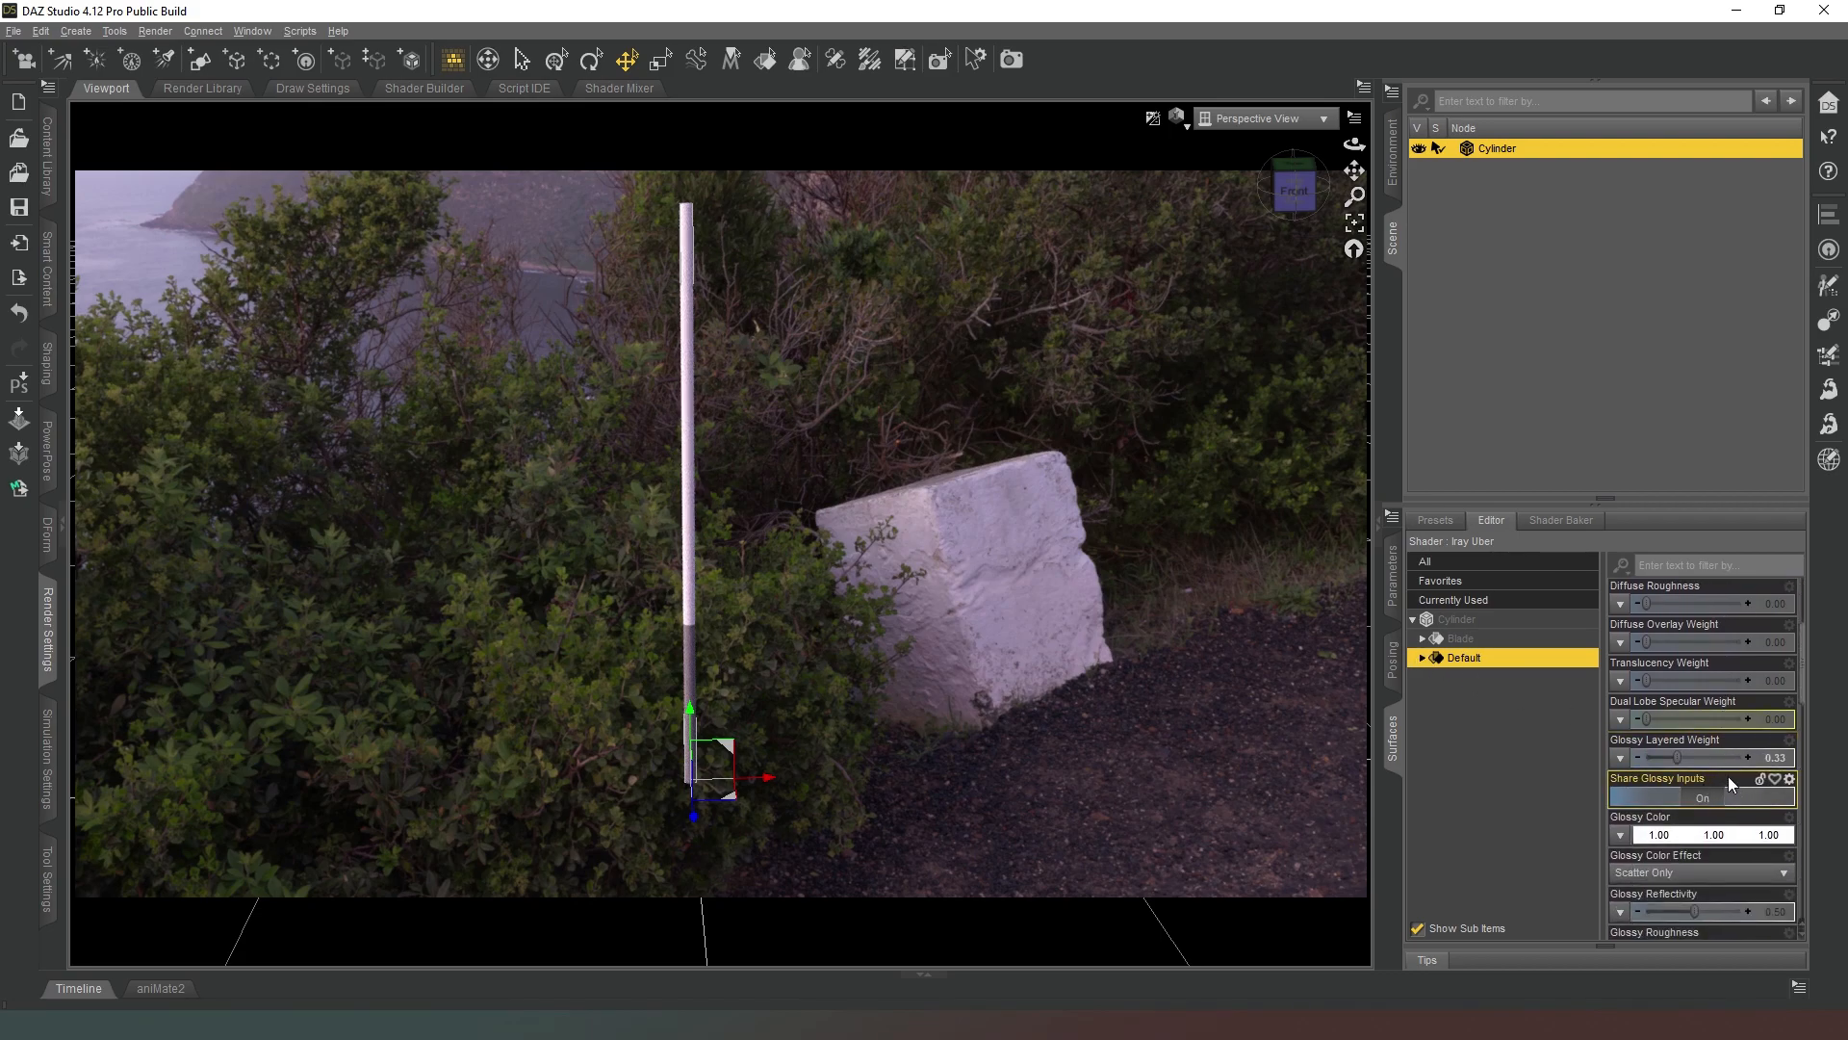
left_click_drag(1675, 763, 1744, 759)
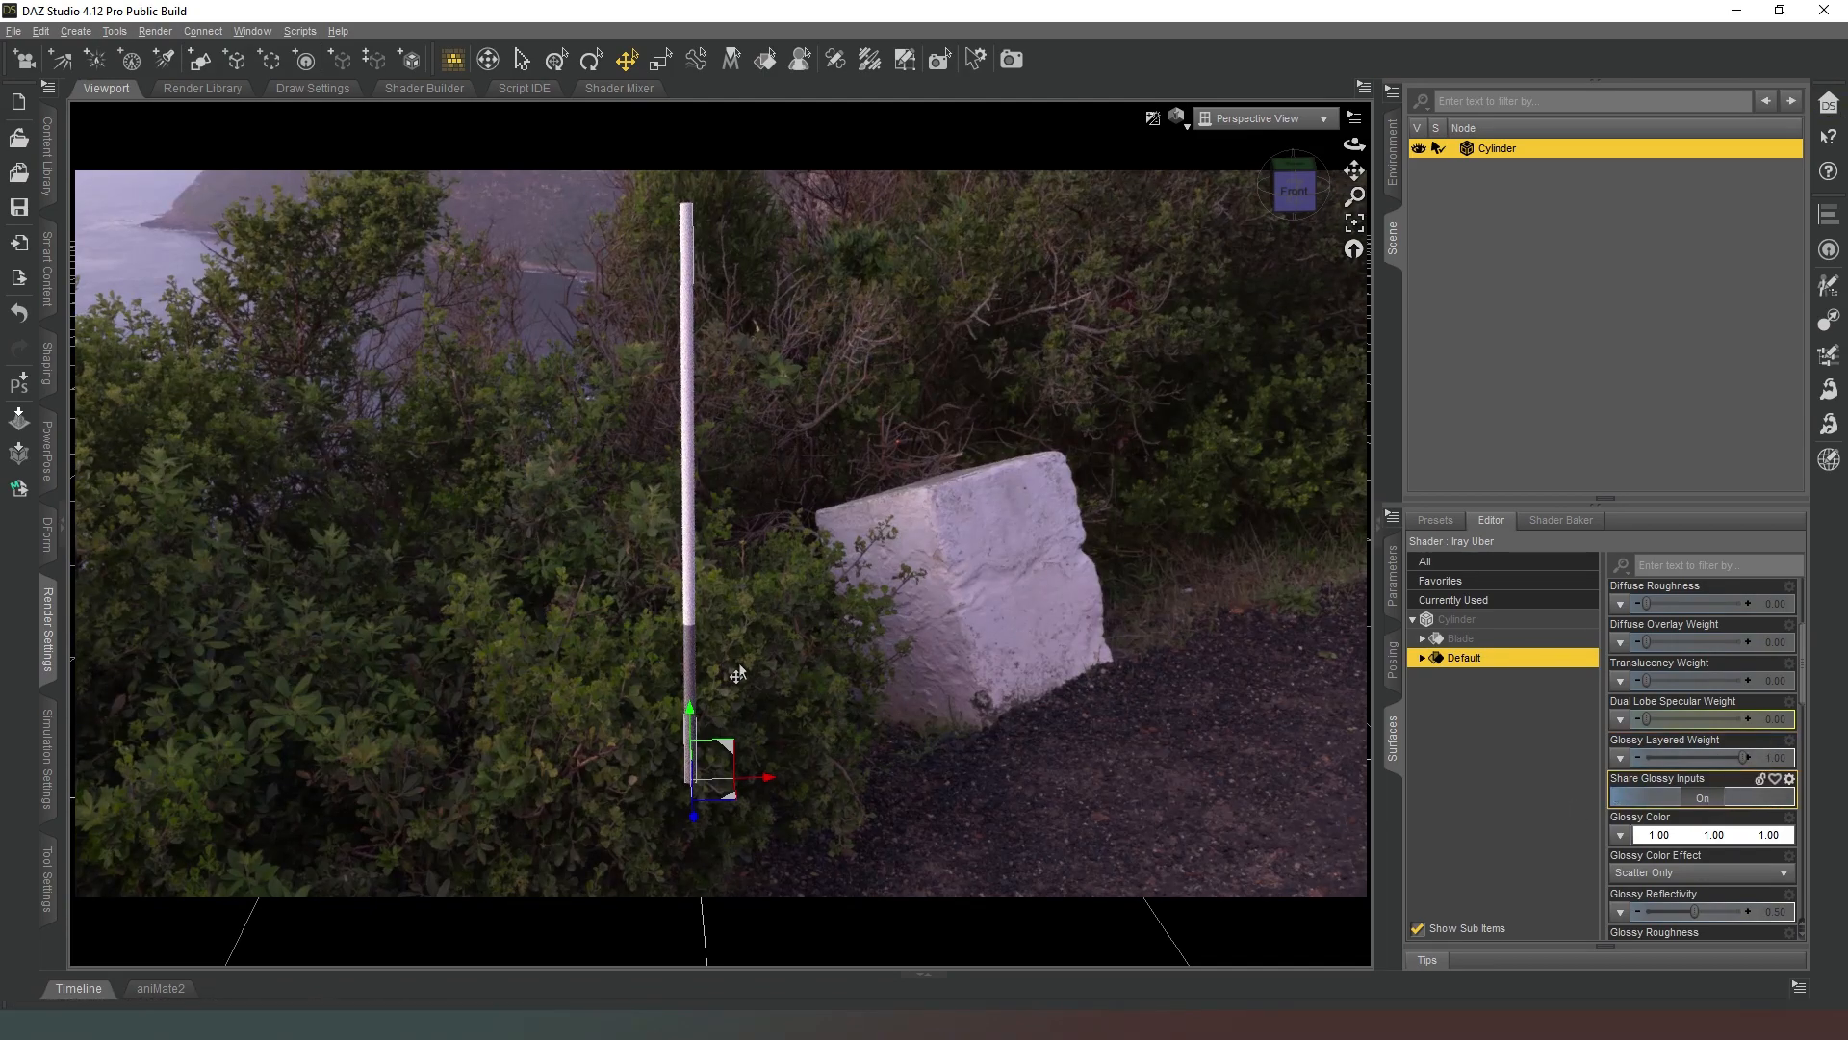
scroll(1639, 768, "down", 1)
scroll(1638, 764, "down", 2)
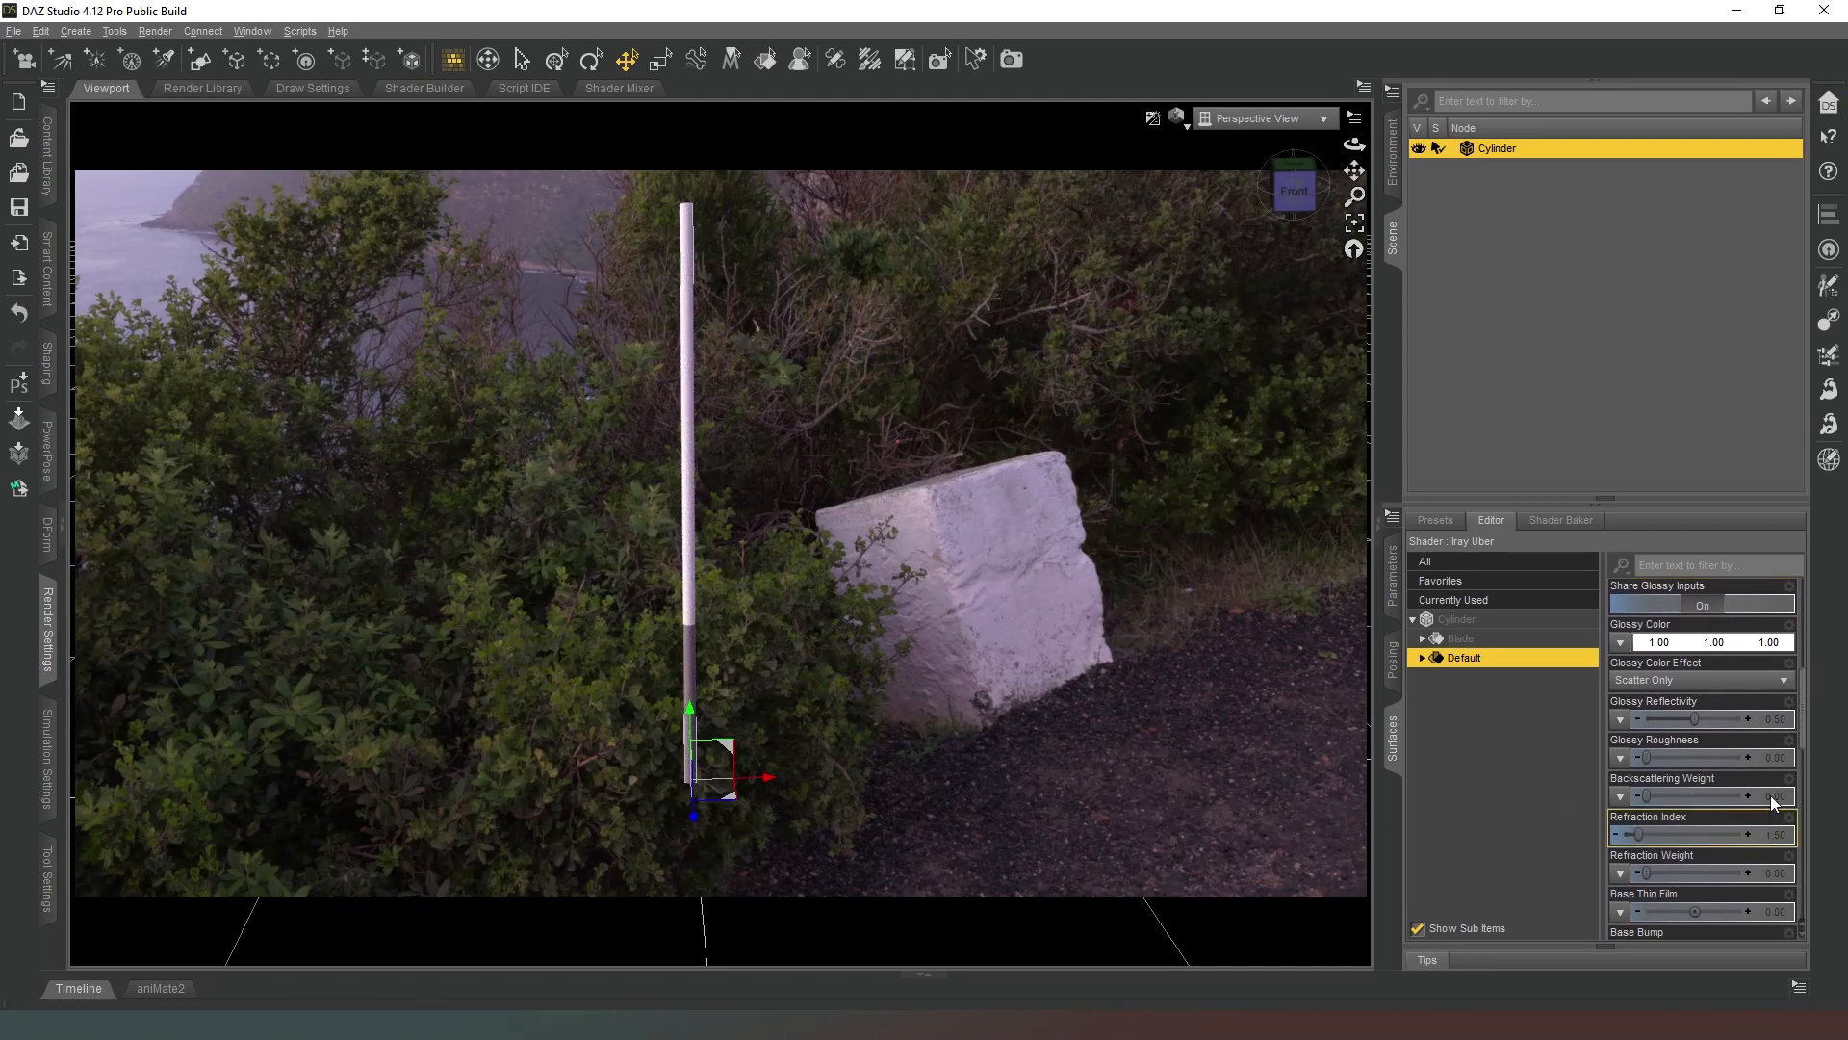
left_click_drag(1777, 718, 1711, 719)
left_click_drag(1722, 719, 1724, 719)
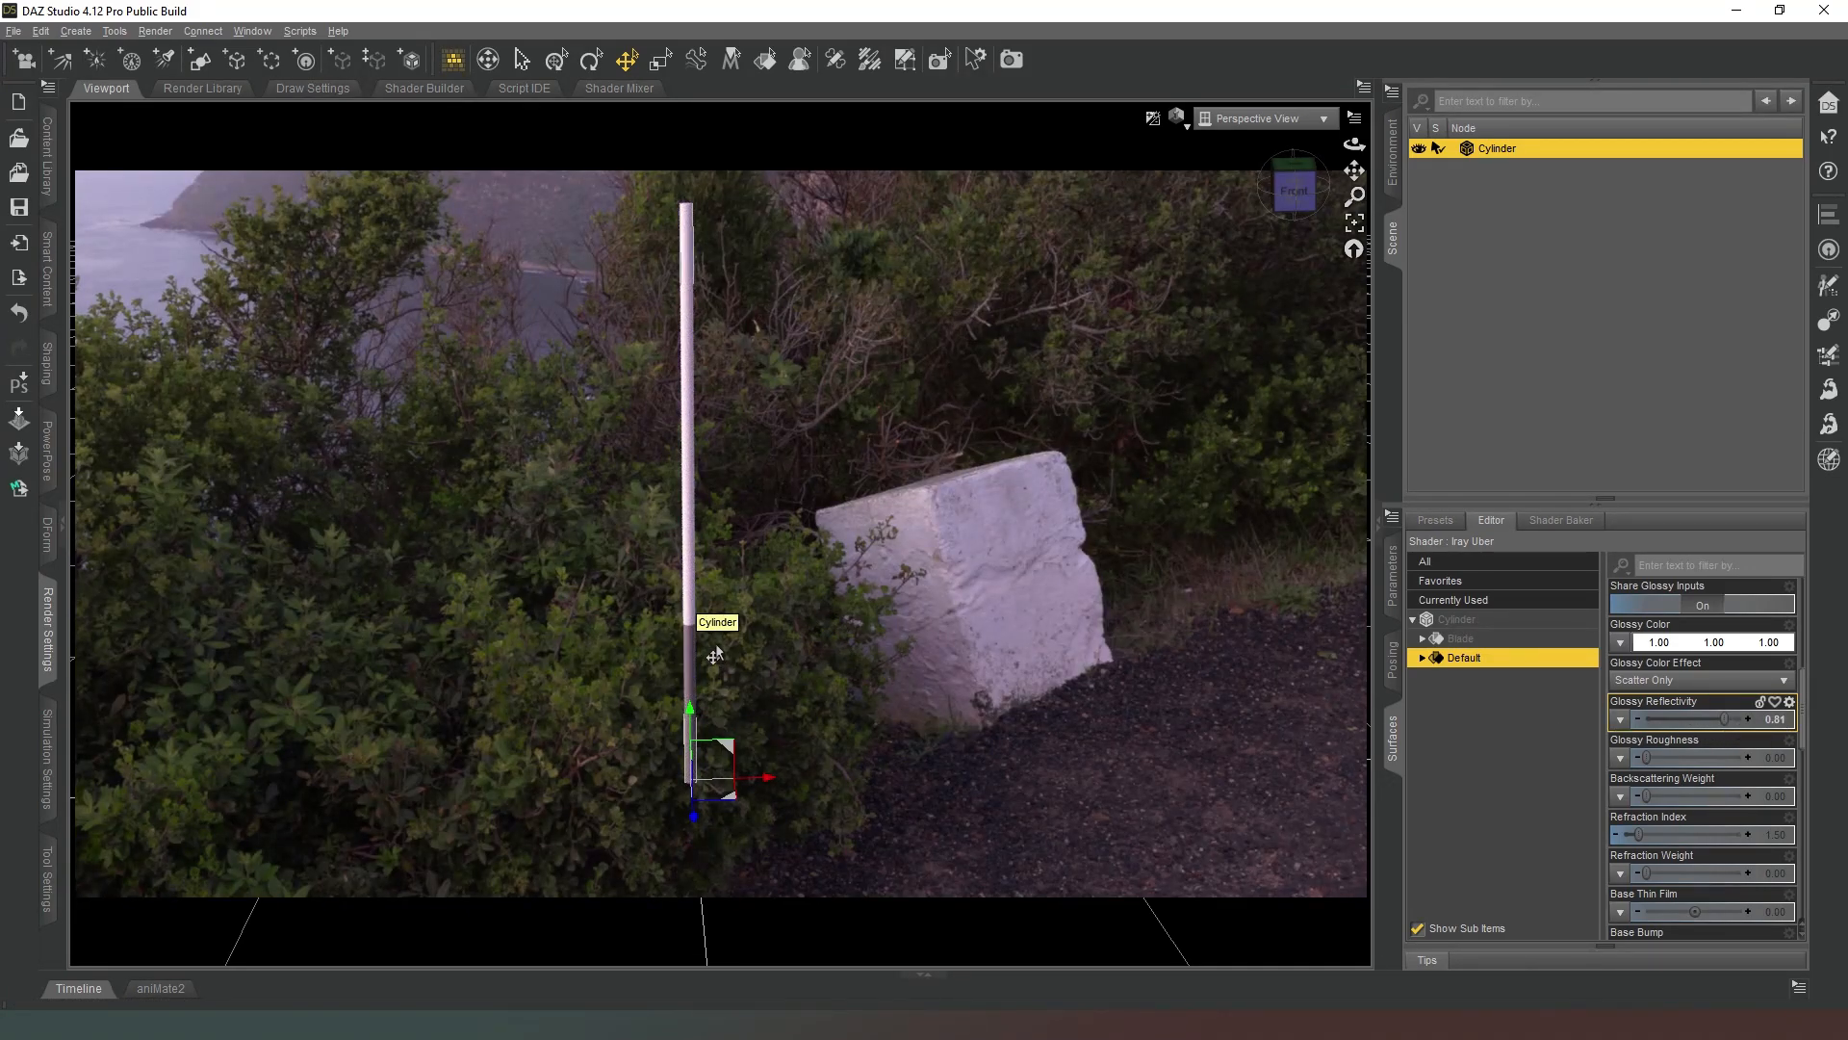
left_click_drag(1732, 729, 1752, 729)
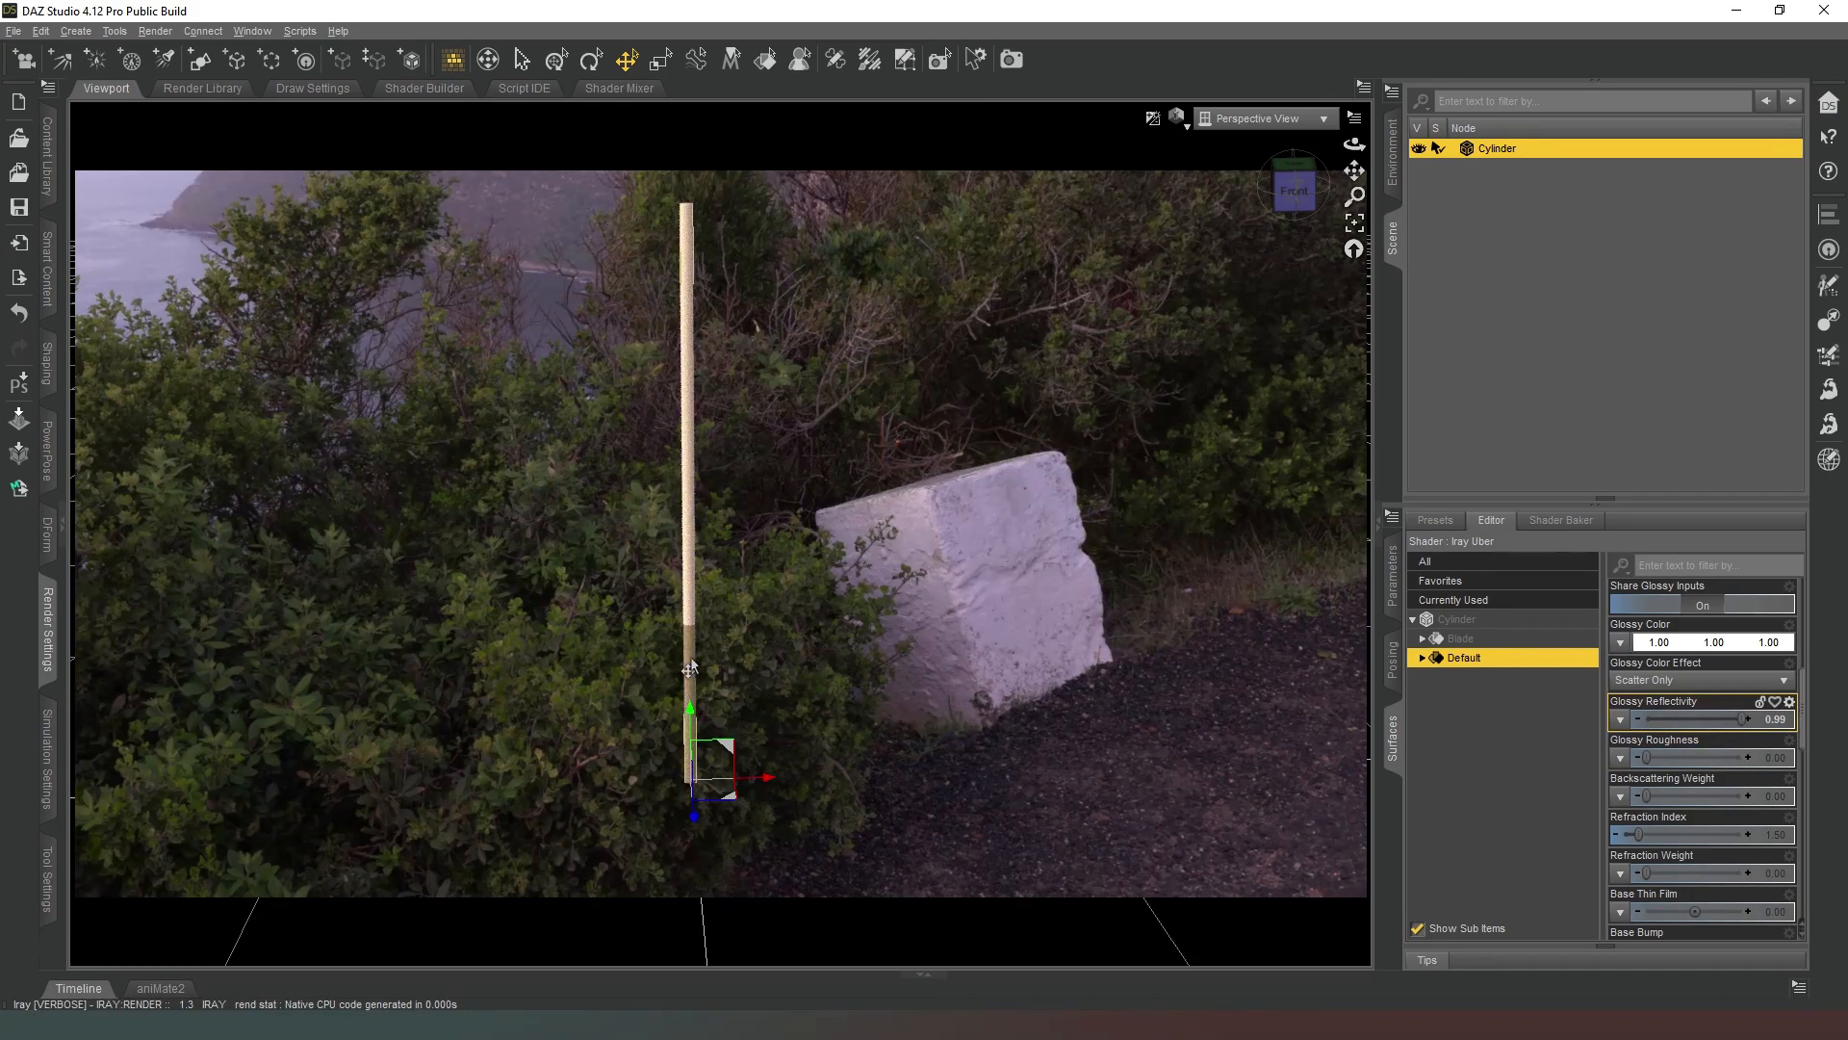
Set the base color of the Blade surface to bright blue, 0.00, 0.46, 1.00.
left_click(1491, 639)
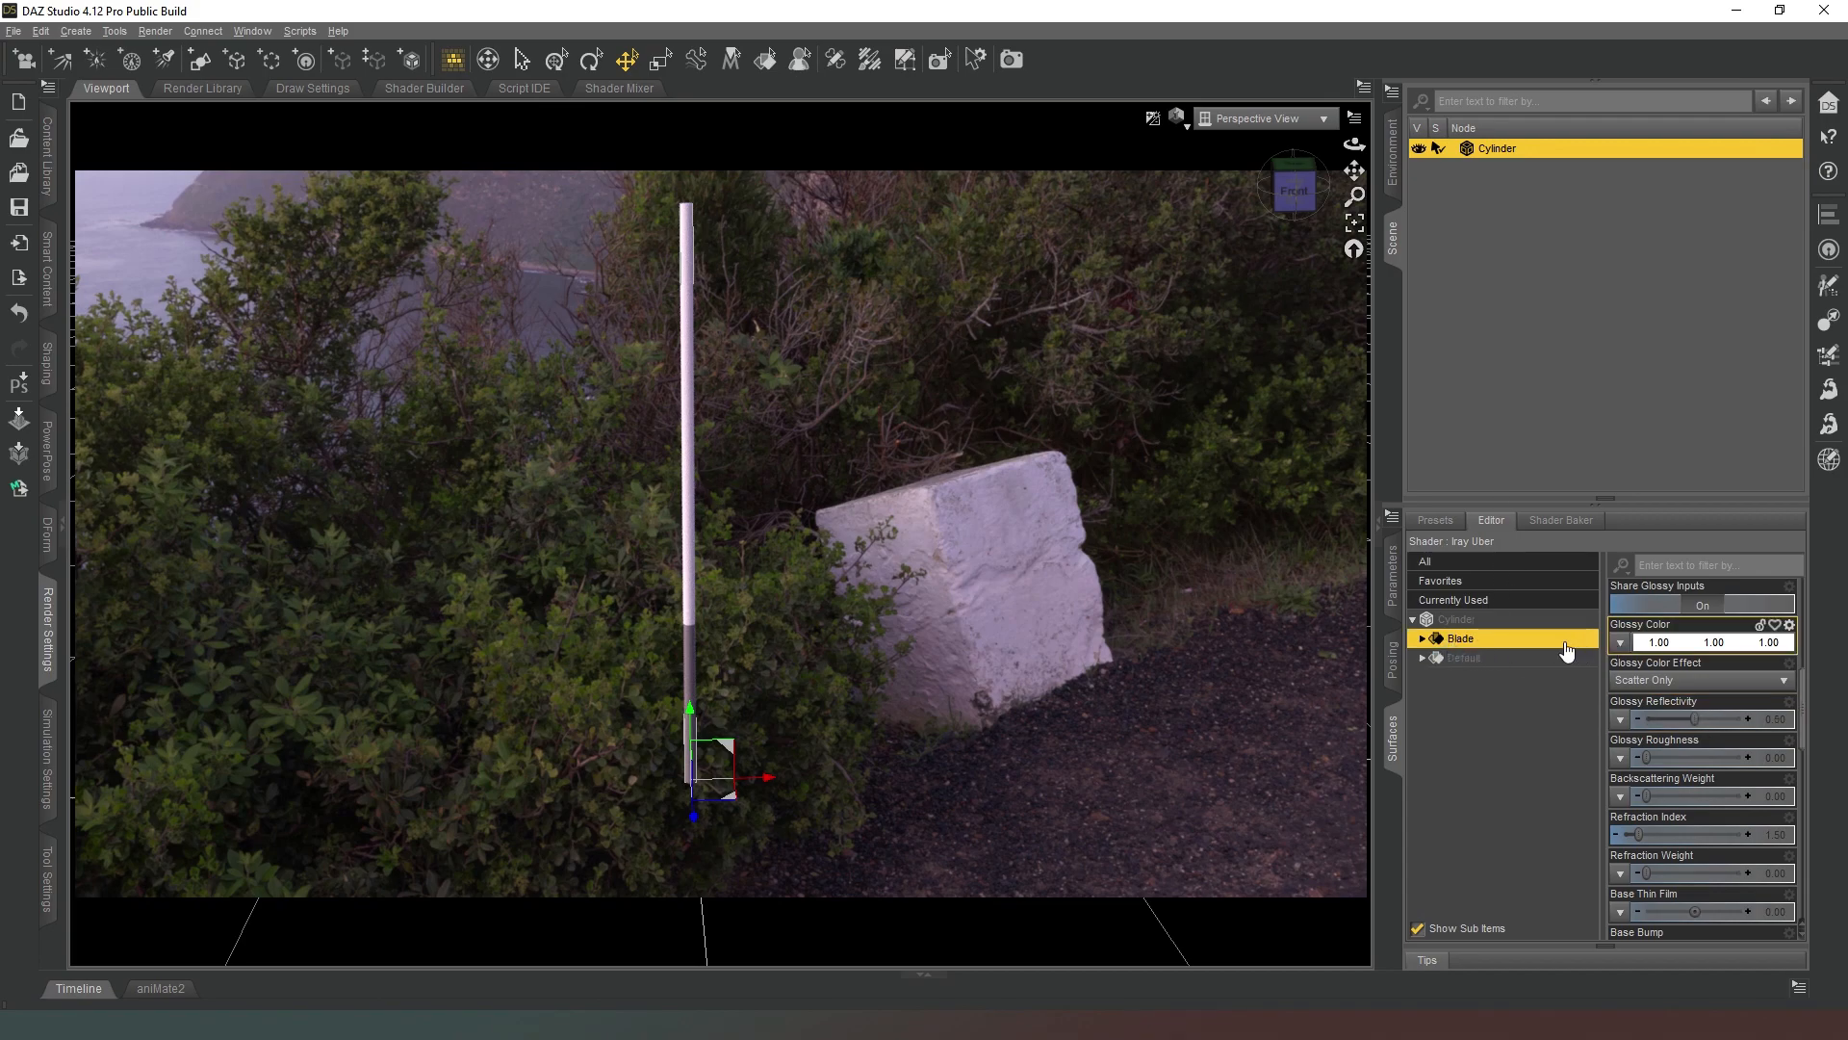
left_click(1423, 639)
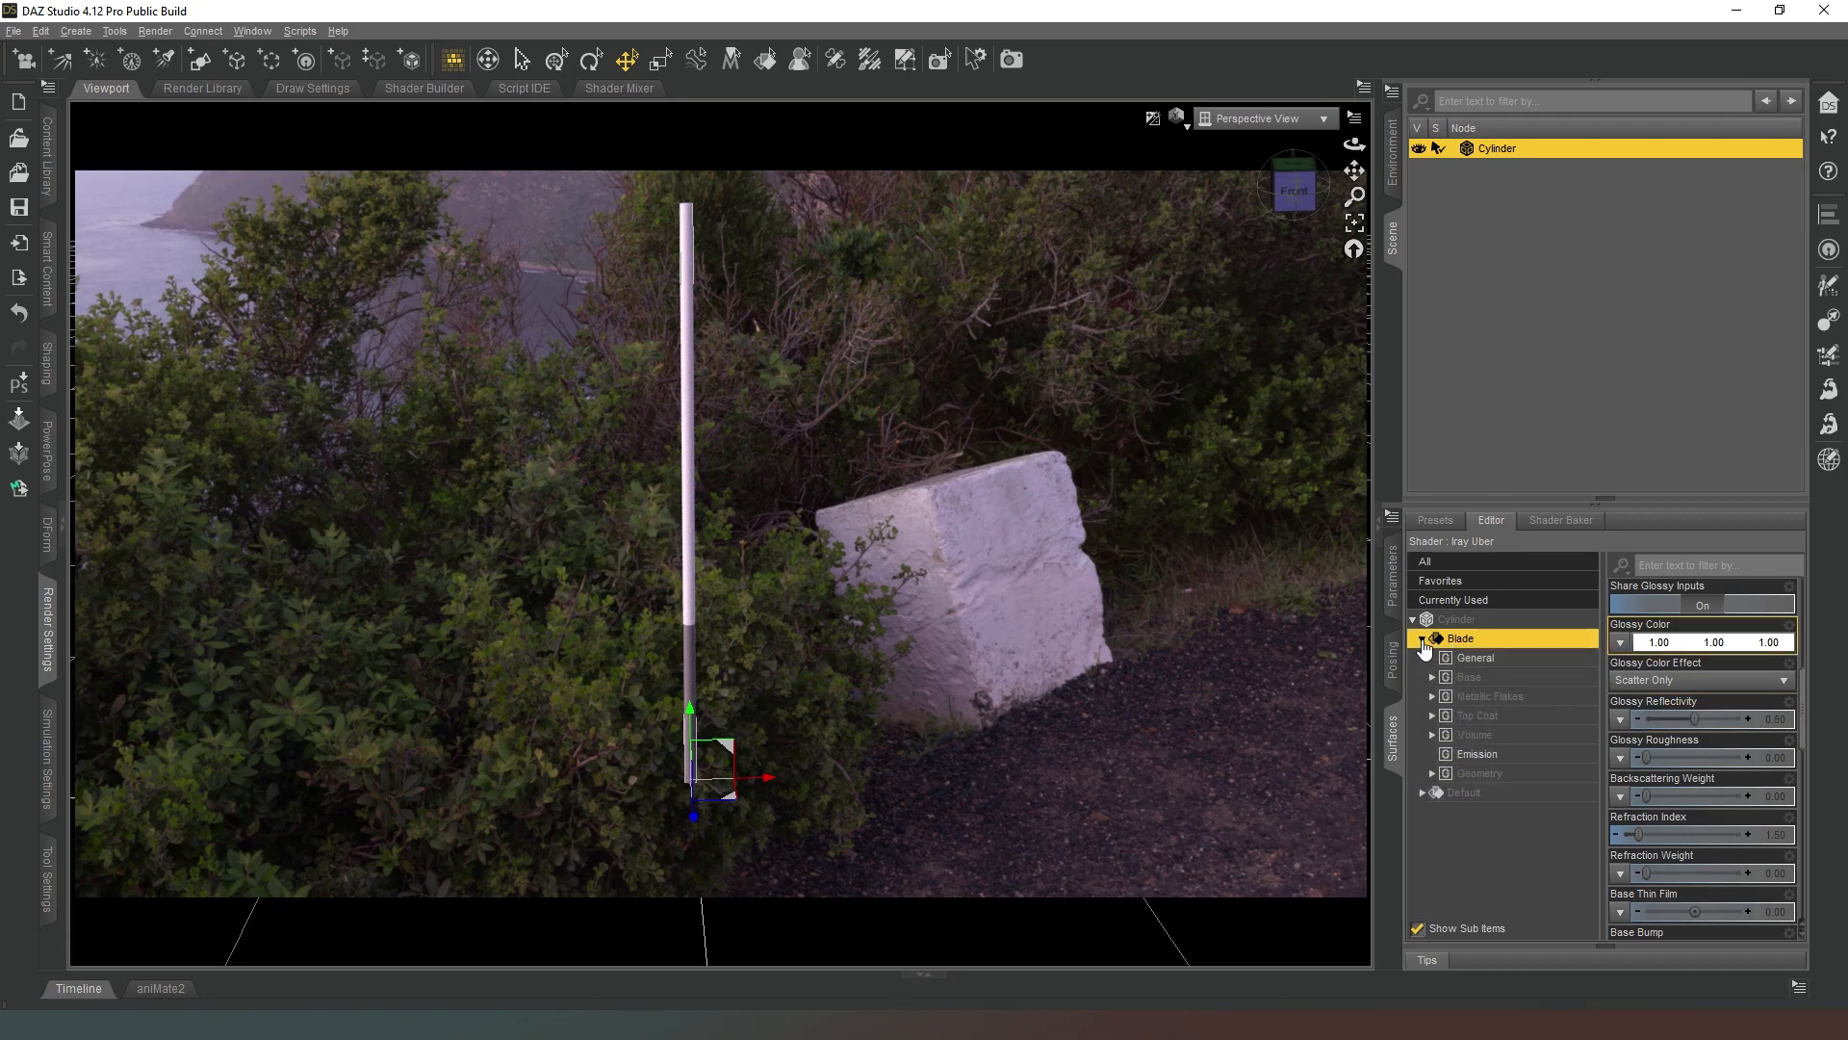
left_click(1482, 678)
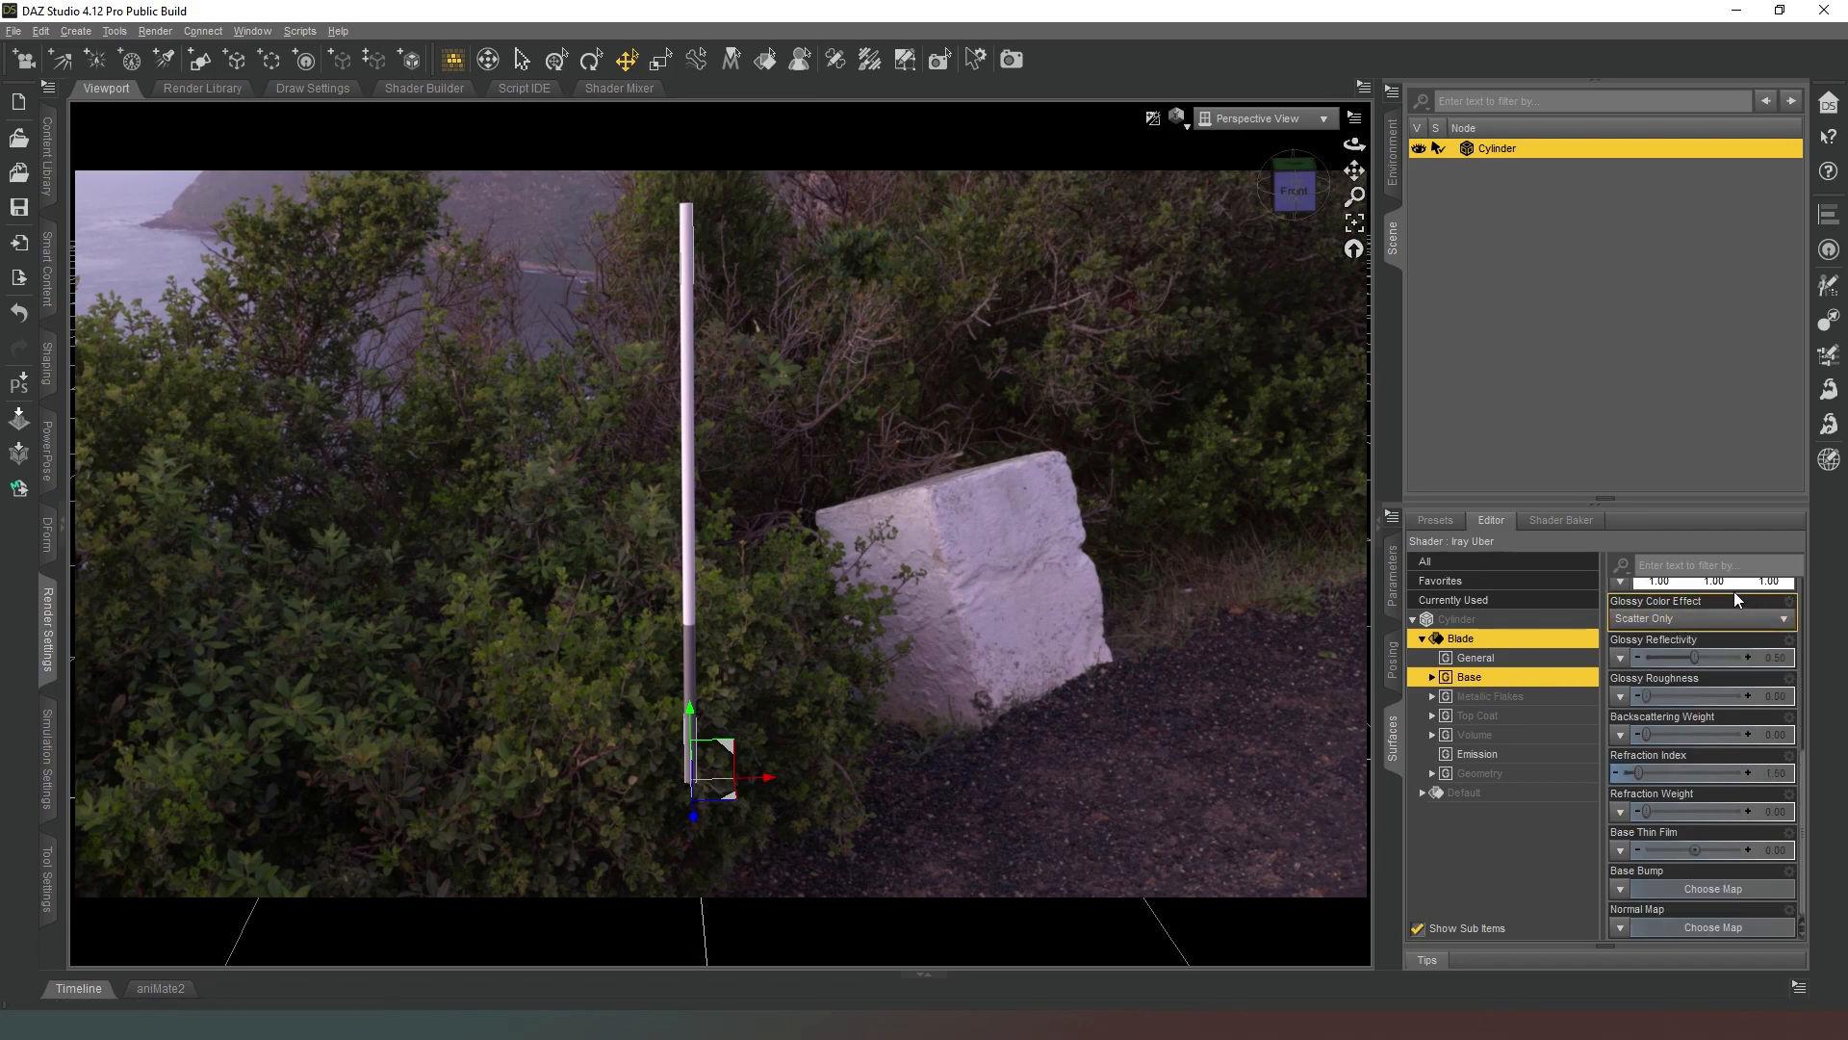
scroll(1734, 591, "up", 3)
scroll(1684, 726, "up", 2)
scroll(1650, 702, "up", 3)
left_click(1686, 681)
left_click(1012, 375)
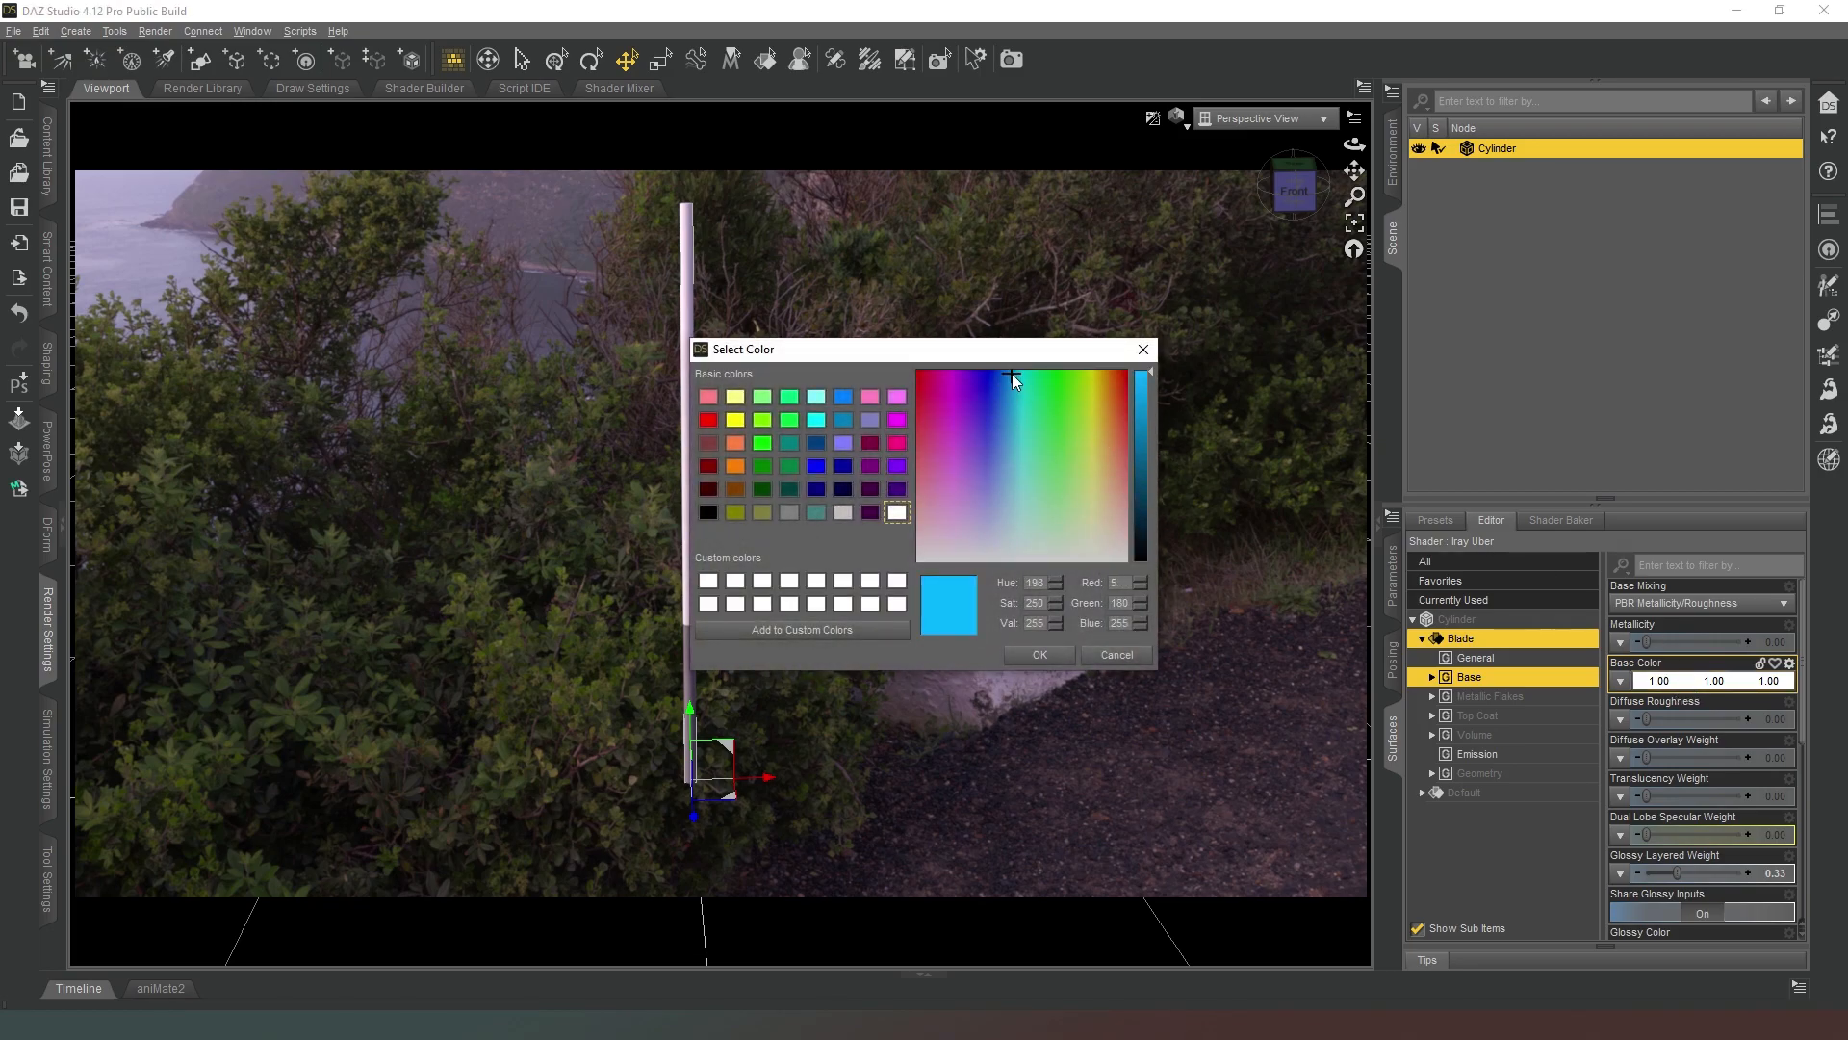
left_click(1039, 658)
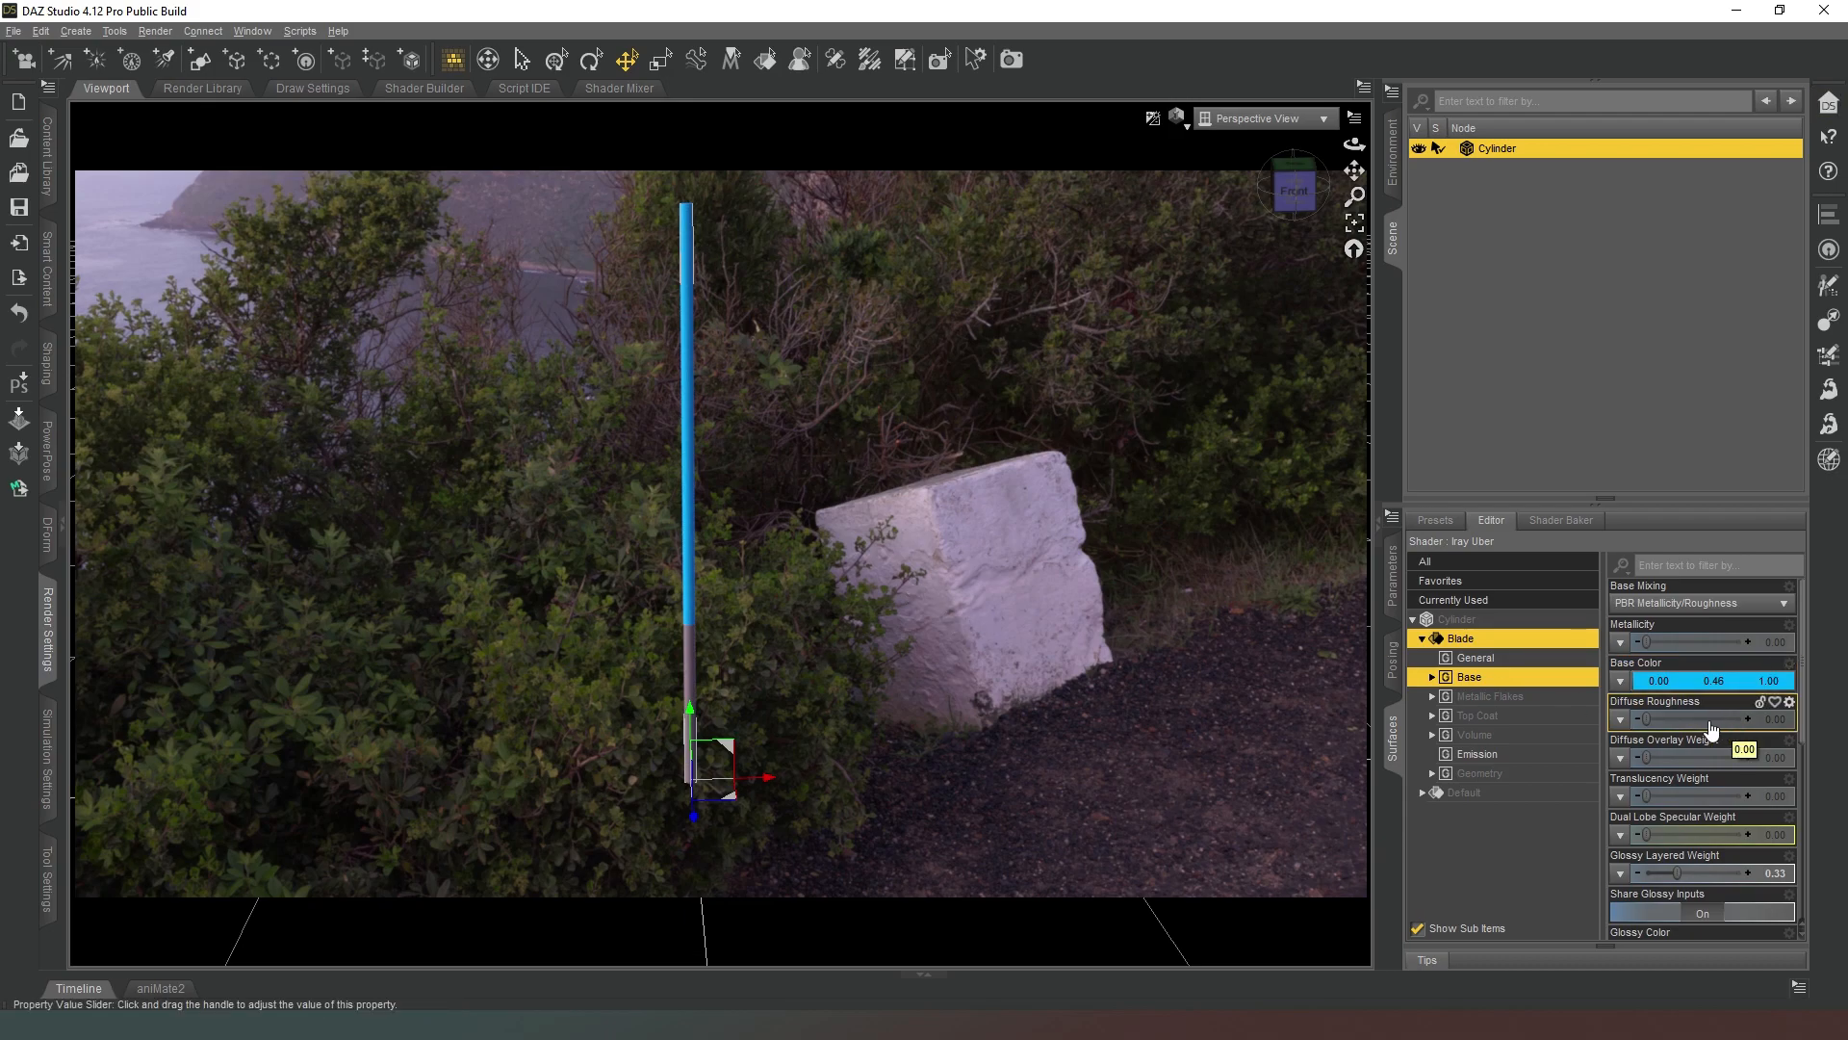
Give the Blade surface a bright cyan emission color of 0.00, 0.65, 1.00.
left_click(1487, 756)
left_click(1689, 602)
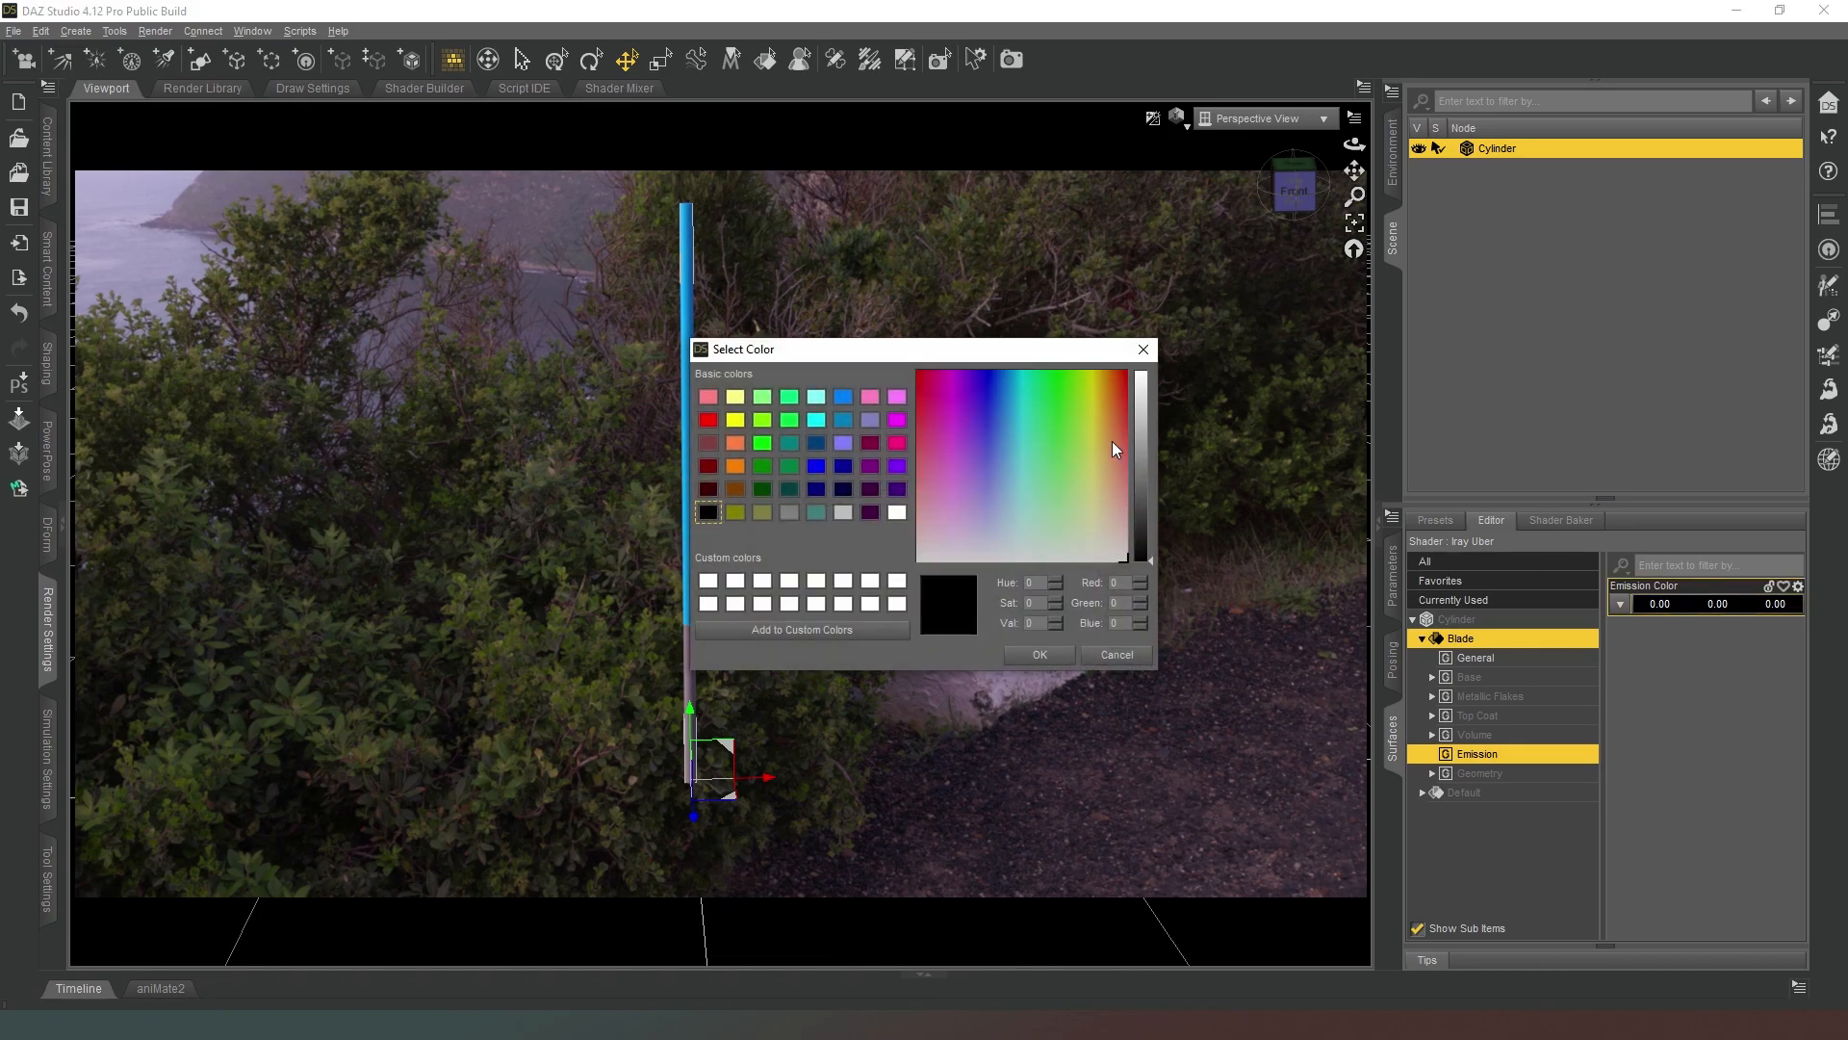
left_click_drag(1006, 372, 1021, 364)
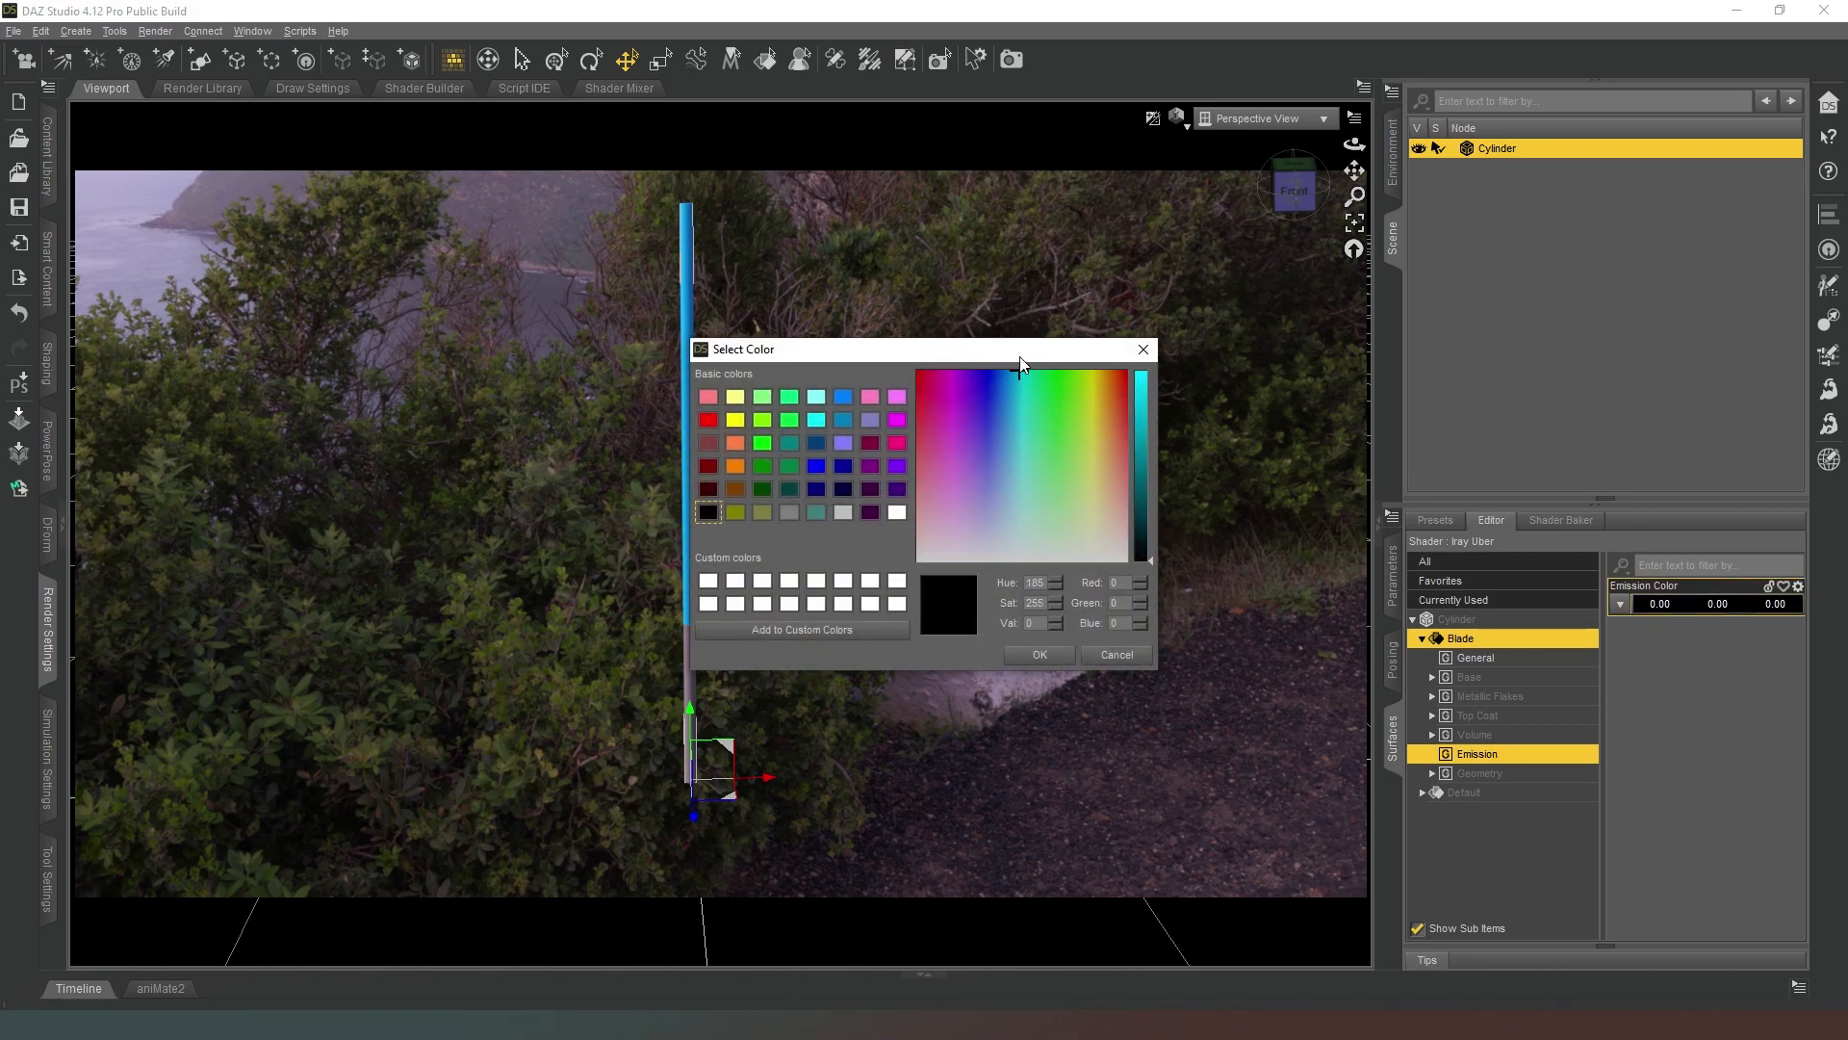
left_click(1072, 654)
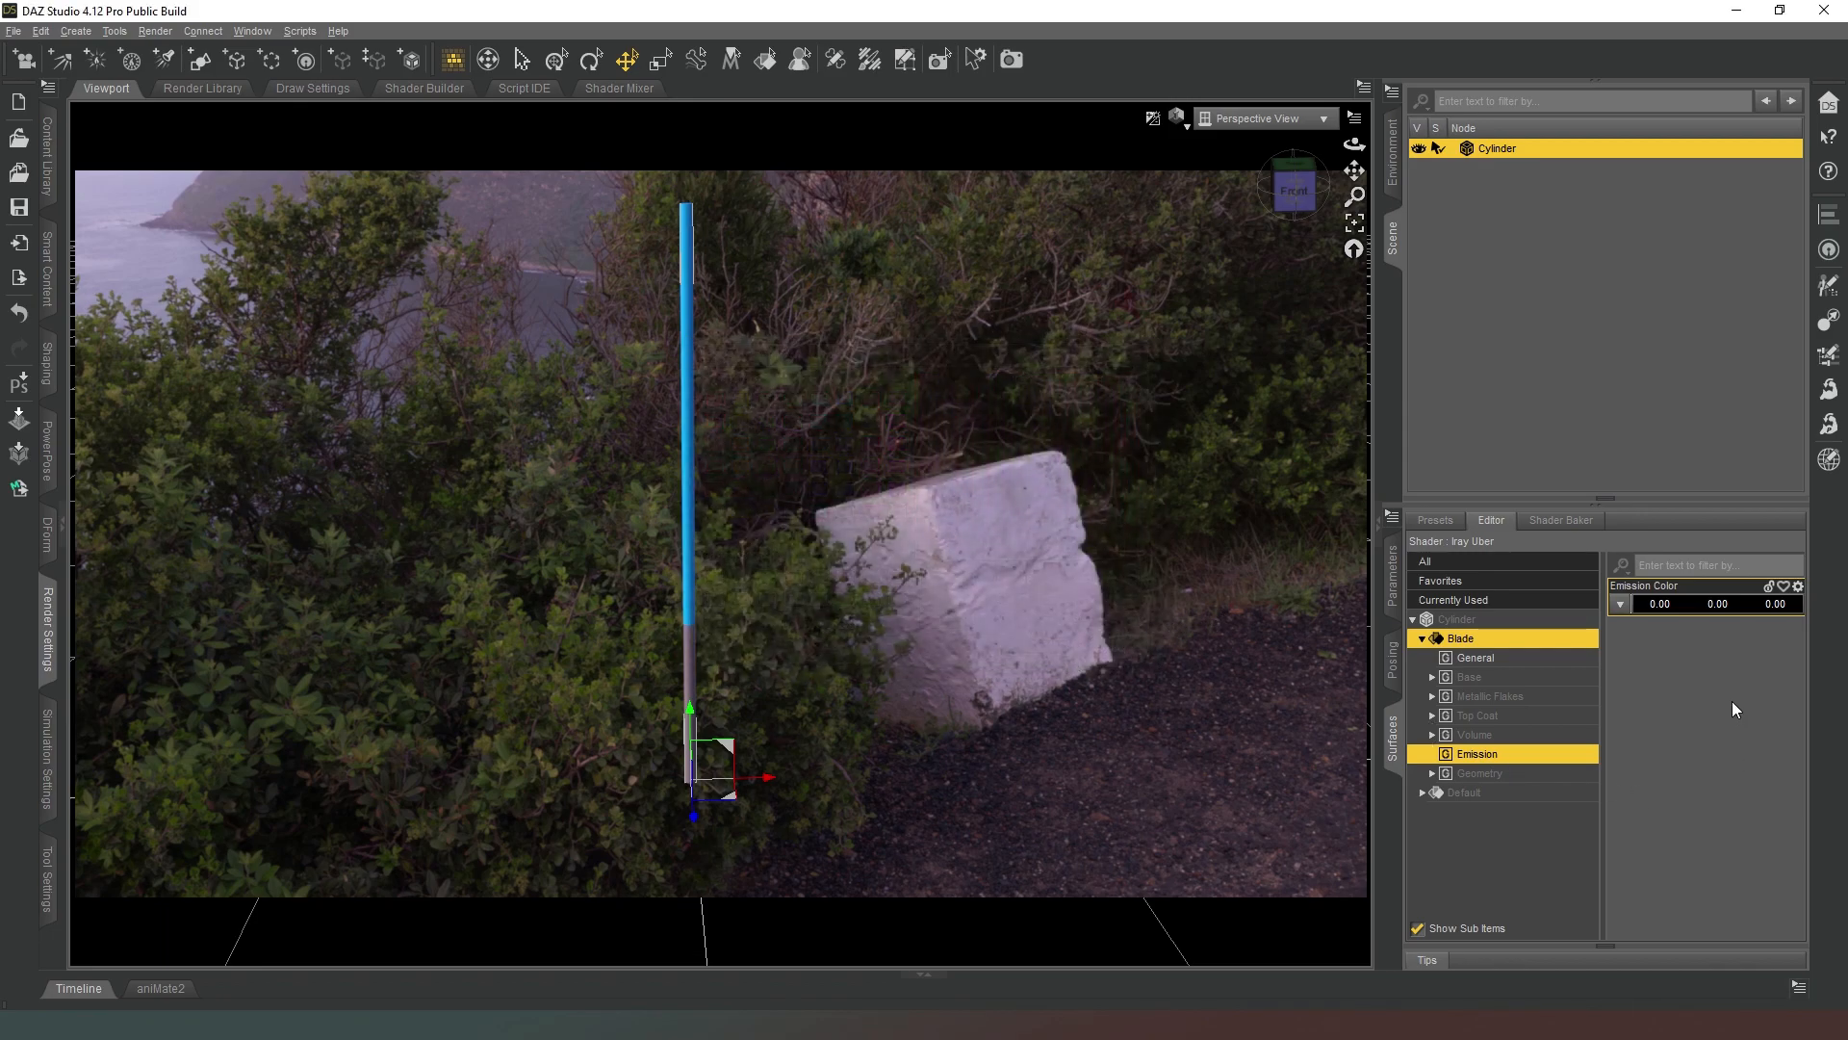
left_click(1680, 614)
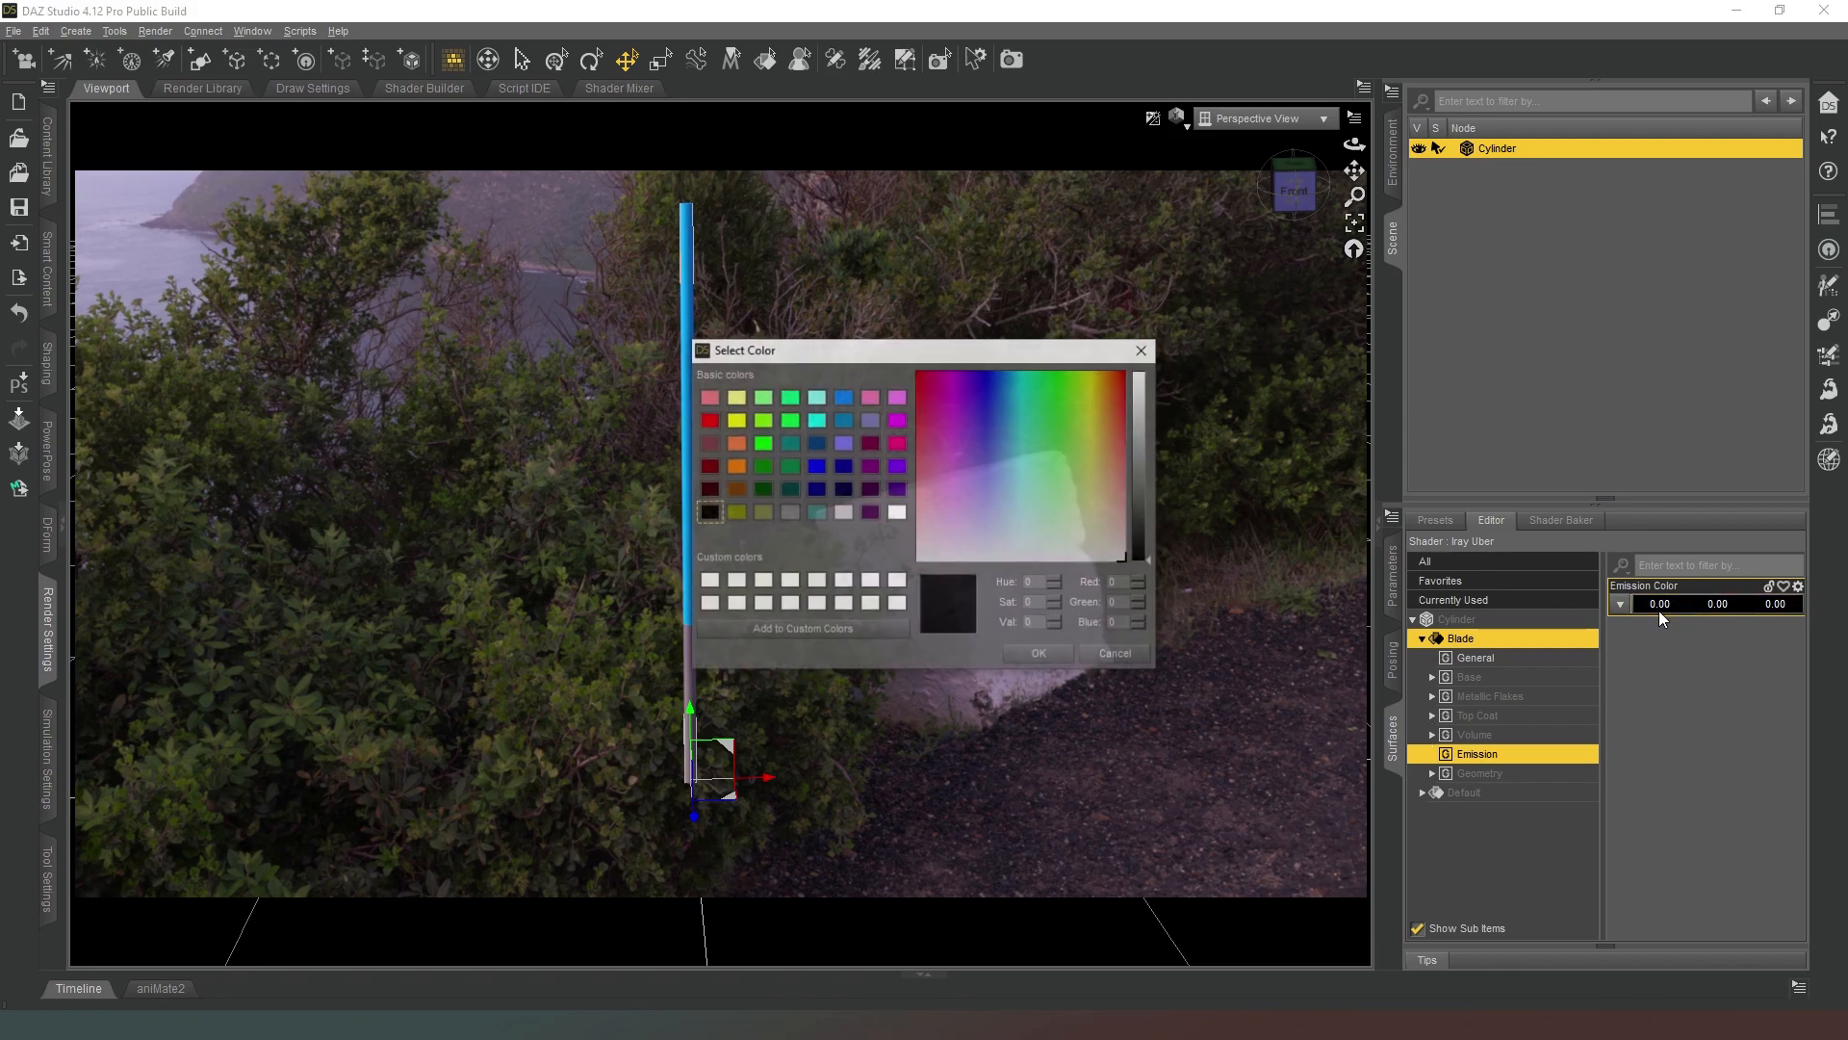
left_click_drag(1137, 397, 1141, 333)
left_click_drag(1023, 385, 1015, 371)
left_click(1041, 655)
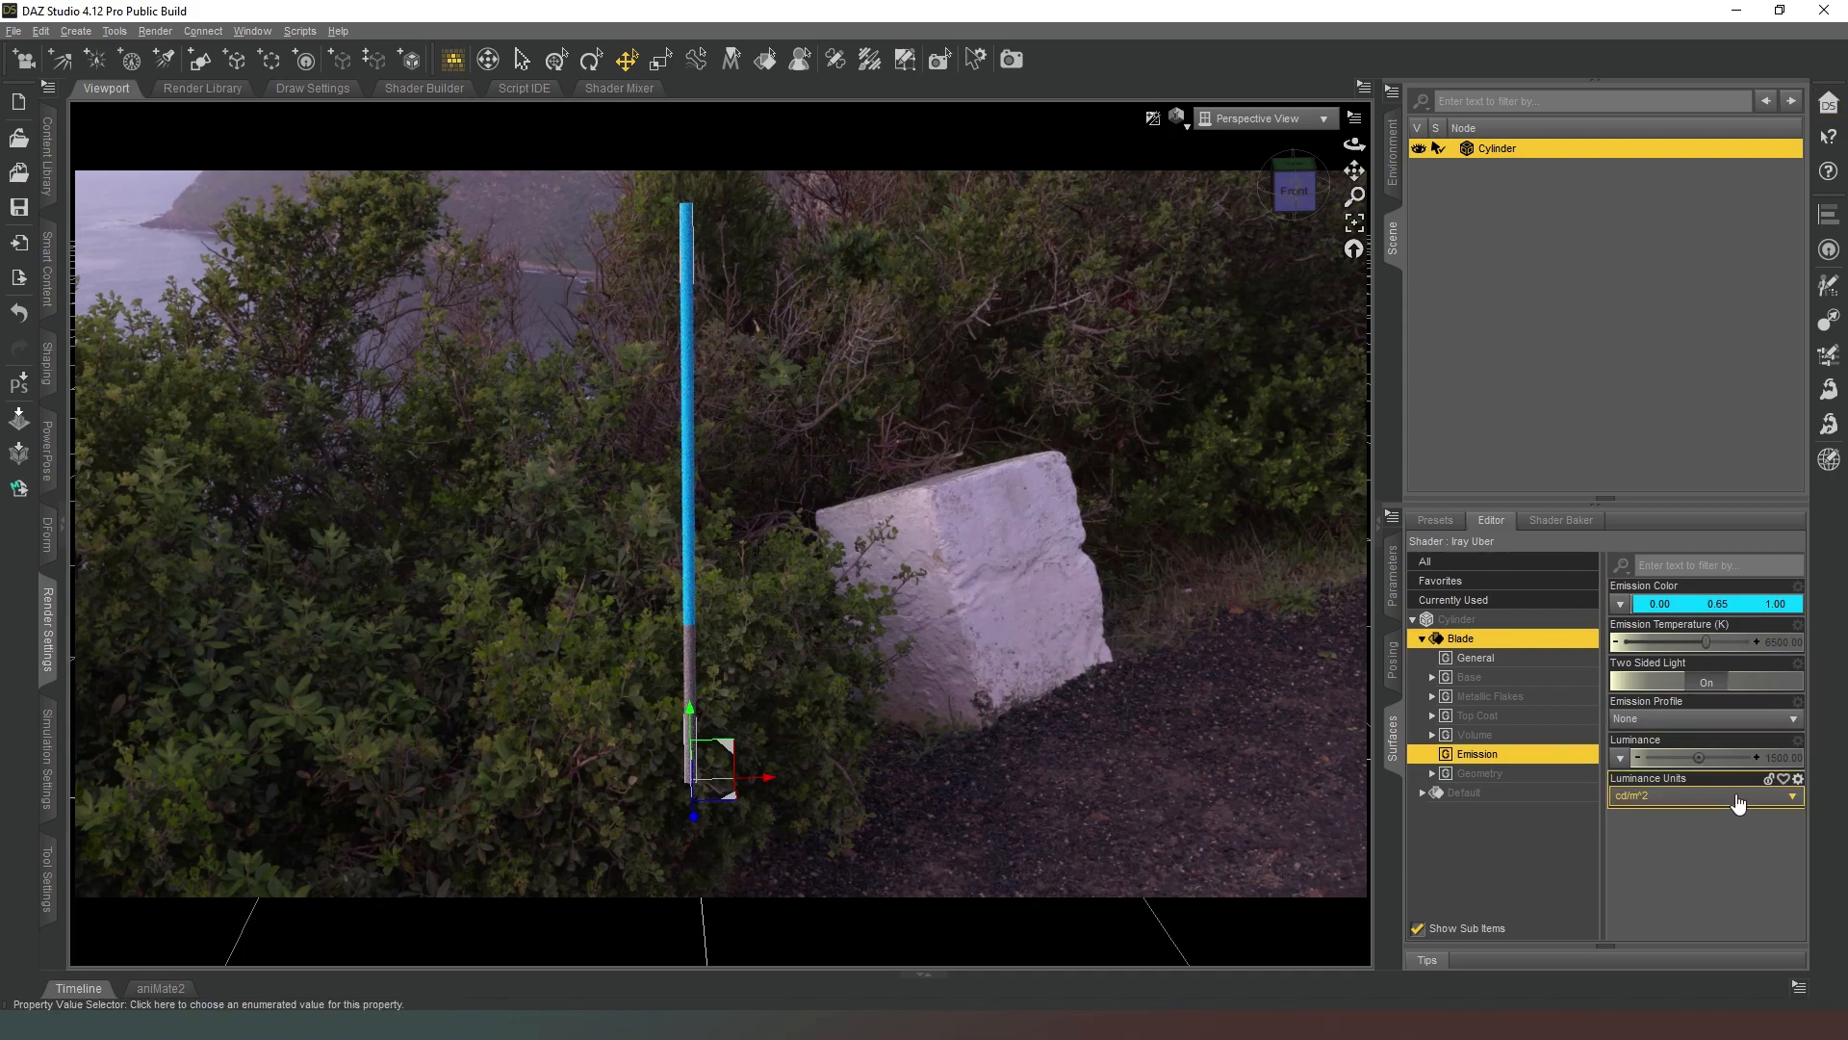
Switch the Blade emission's luminance units to kcd/m^2 and set its luminance to 10000.
left_click(1655, 799)
left_click(1660, 834)
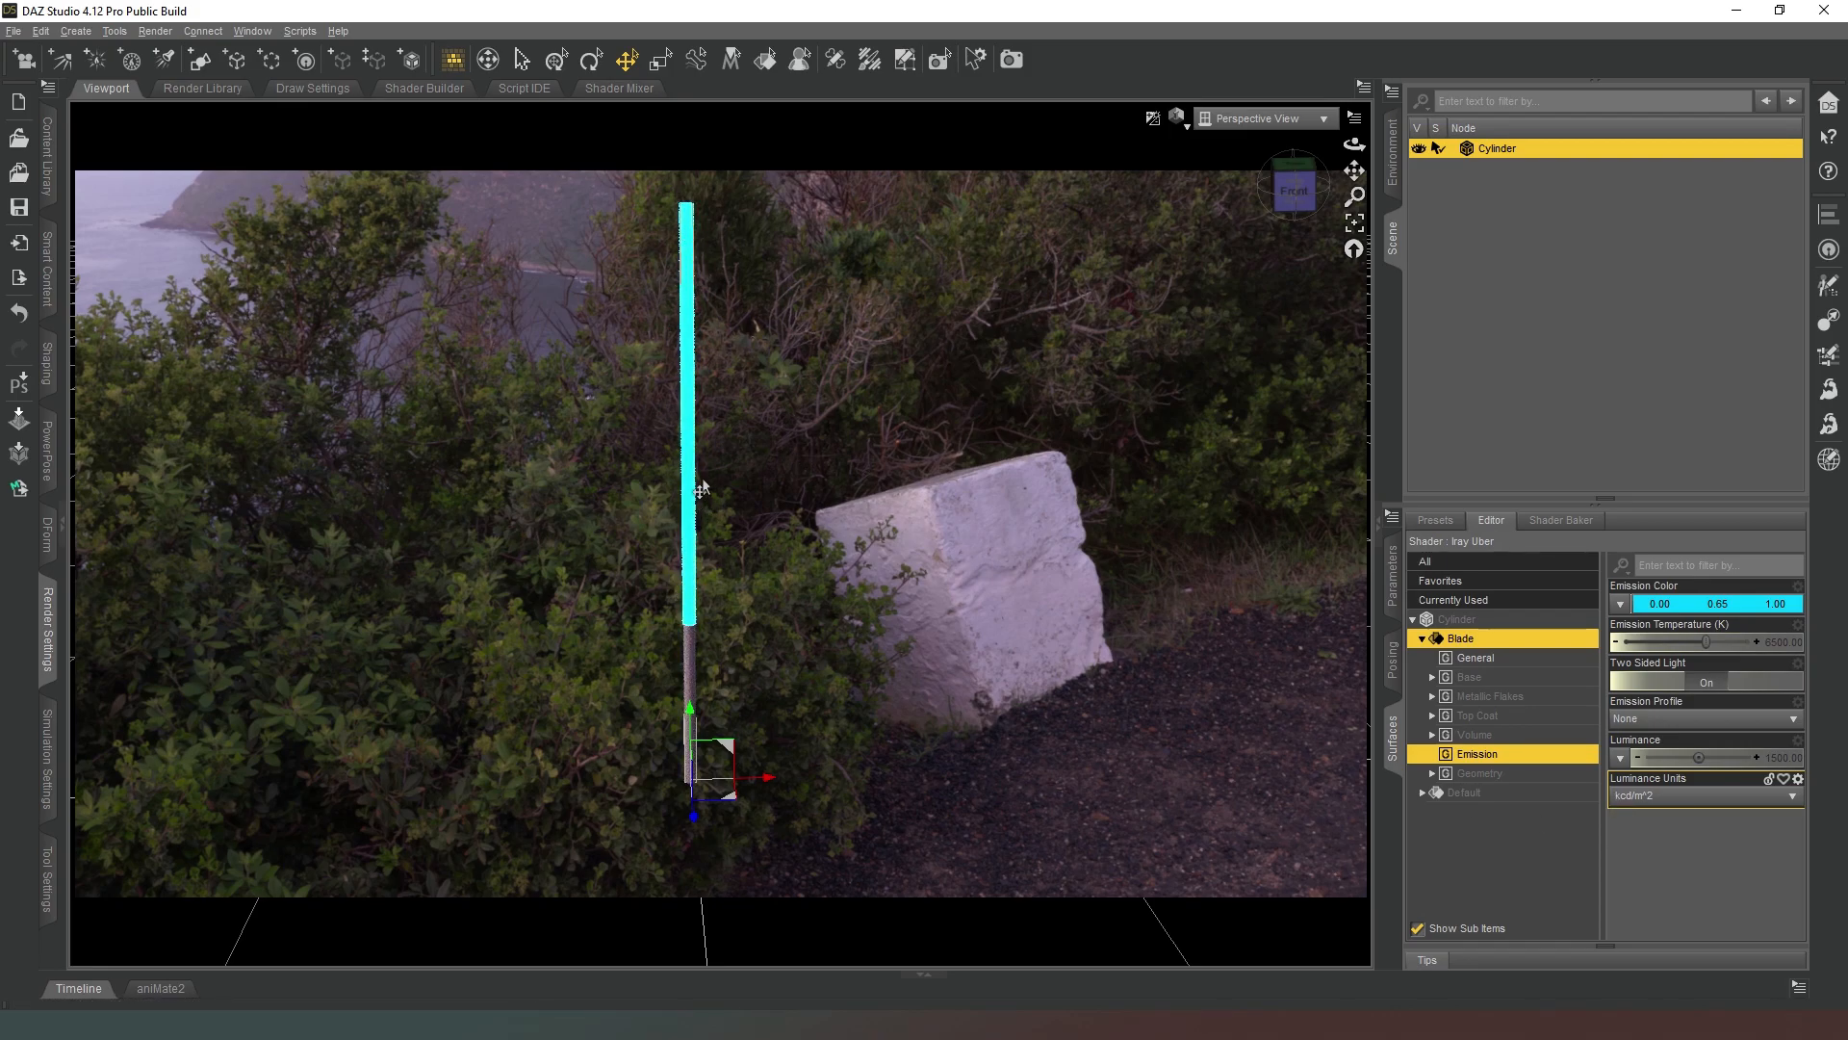
double_click(1779, 760)
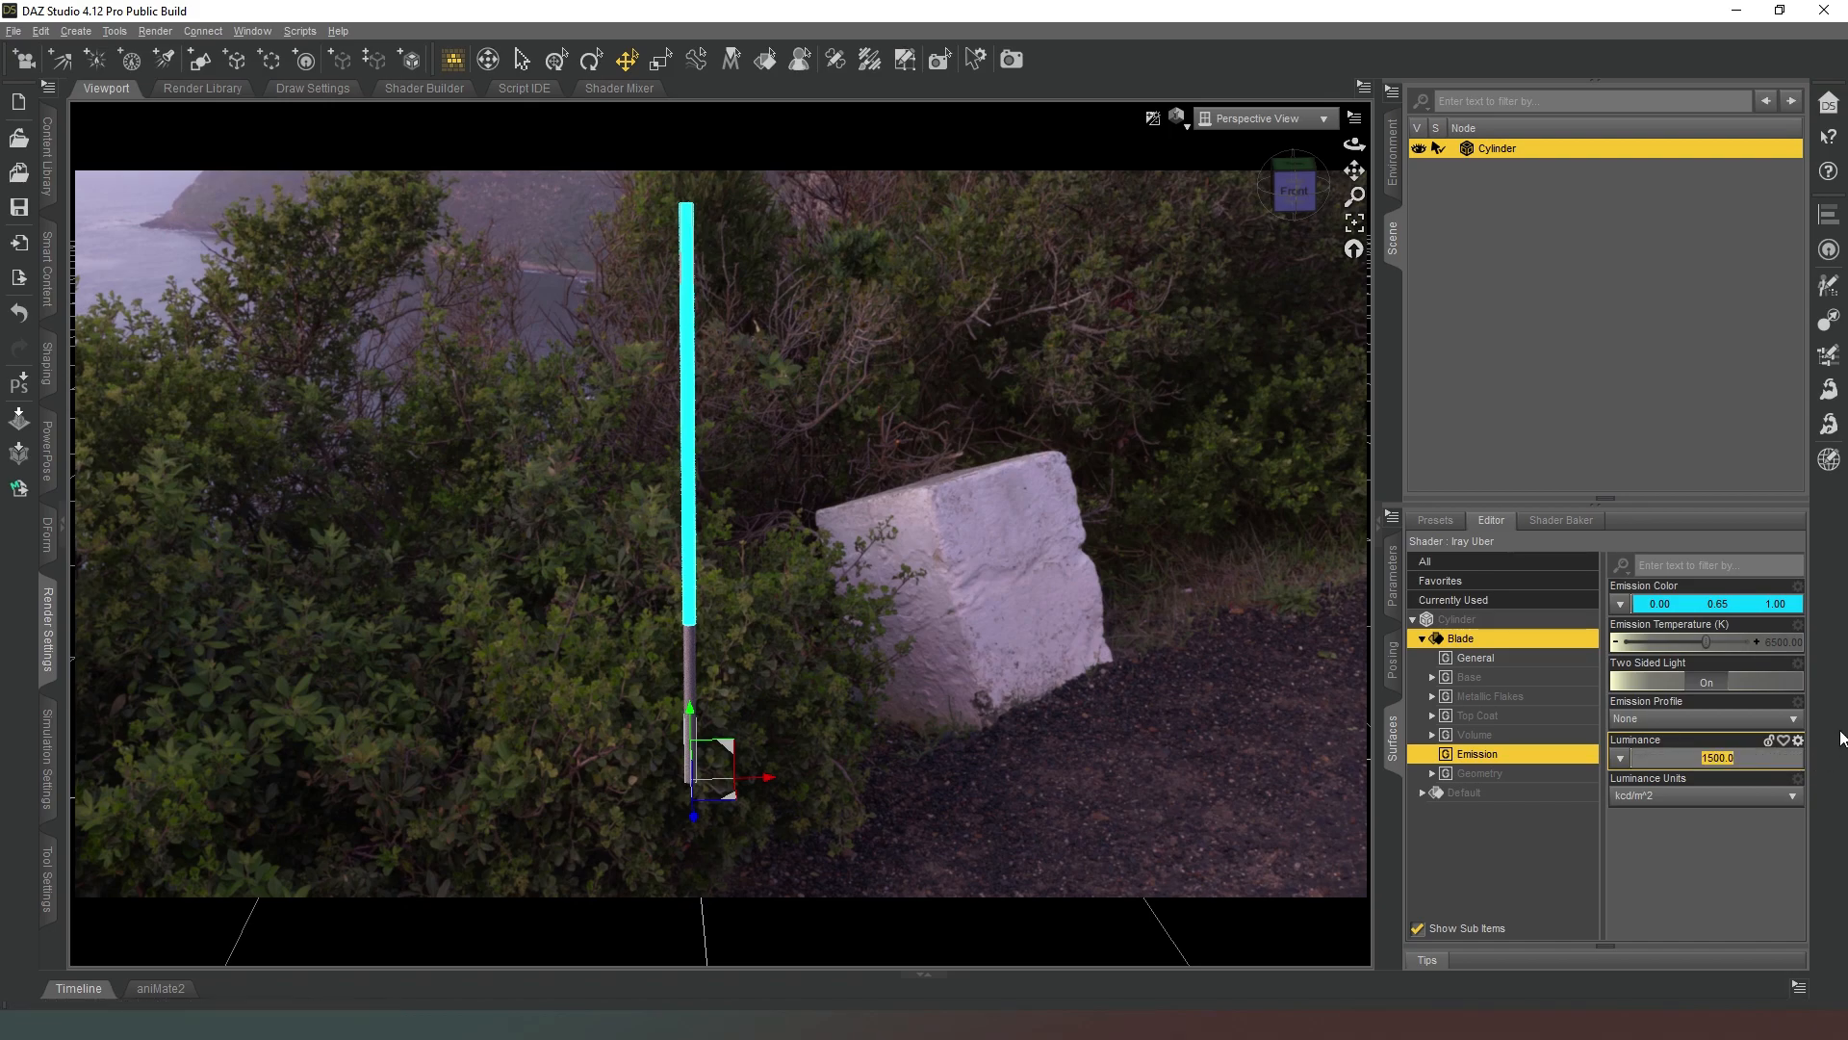
type("1000")
key("Return")
double_click(1792, 758)
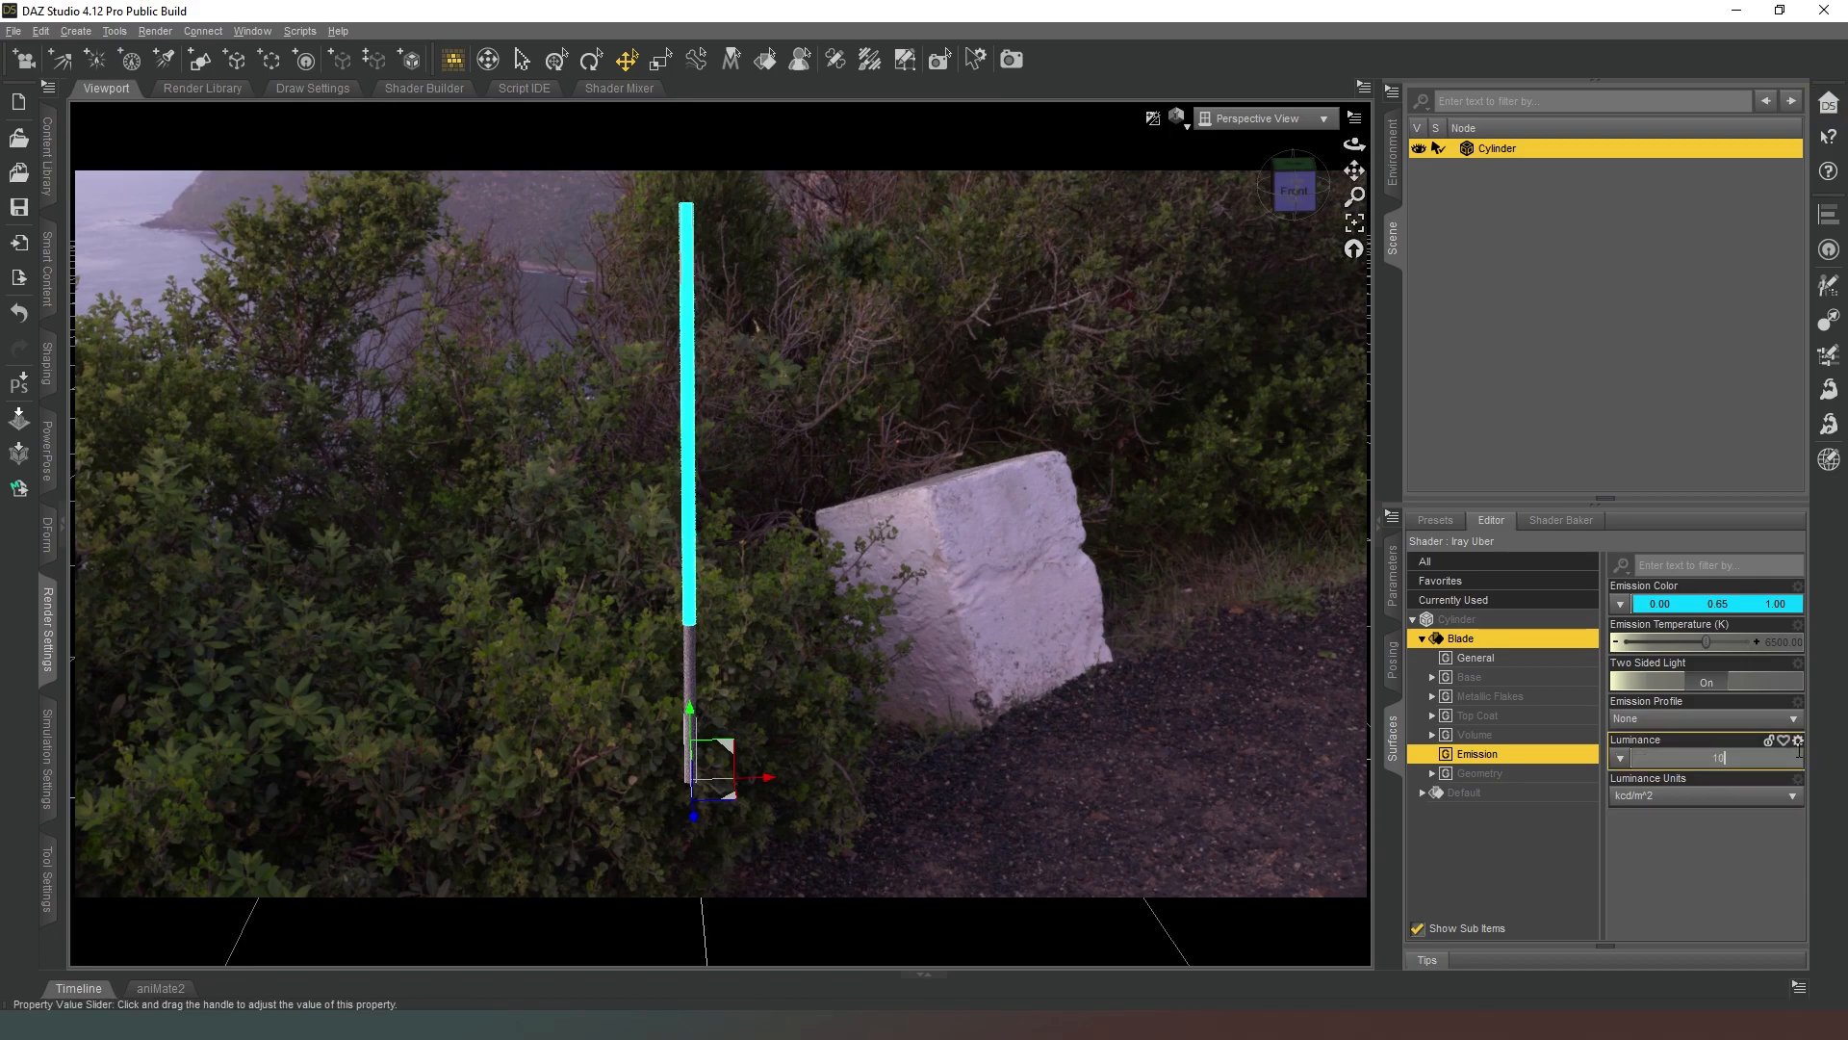
type("10000")
key("Return")
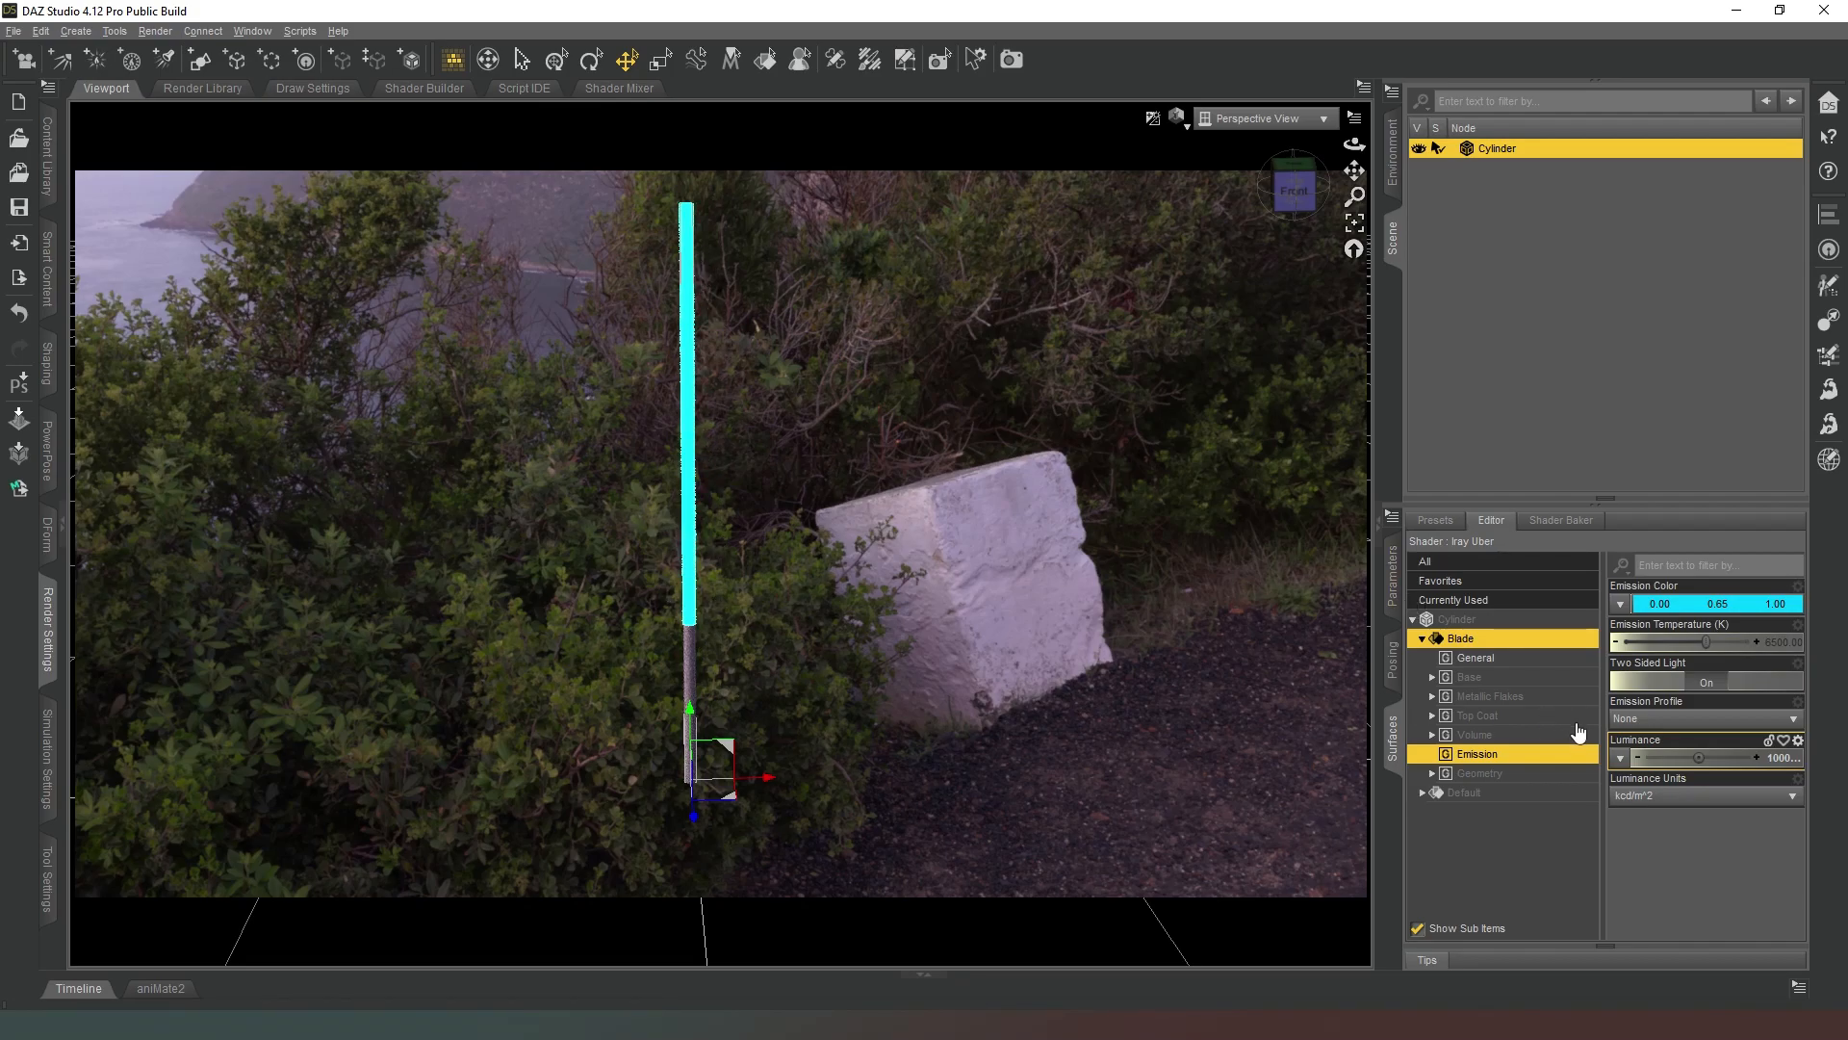
Enable the bloom filter in the render settings and set the Blade surface's luminance to 1500.
left_click(45, 607)
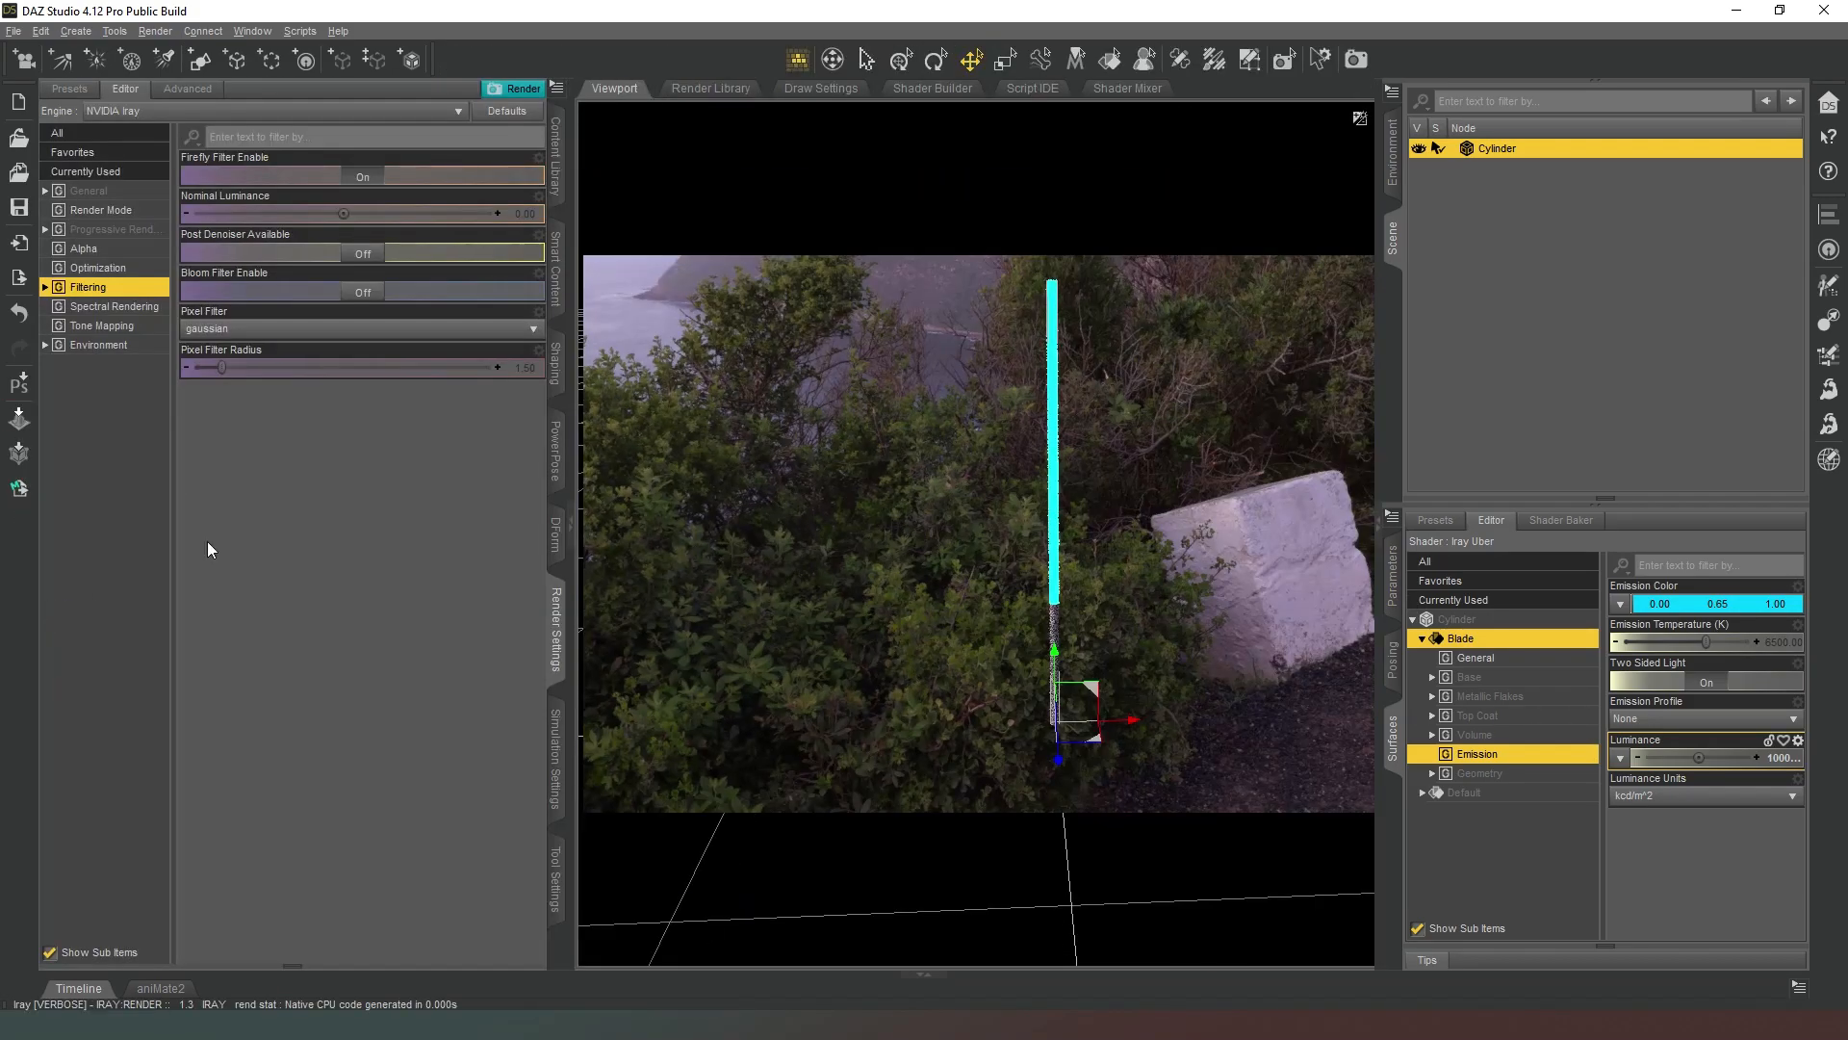
left_click(365, 294)
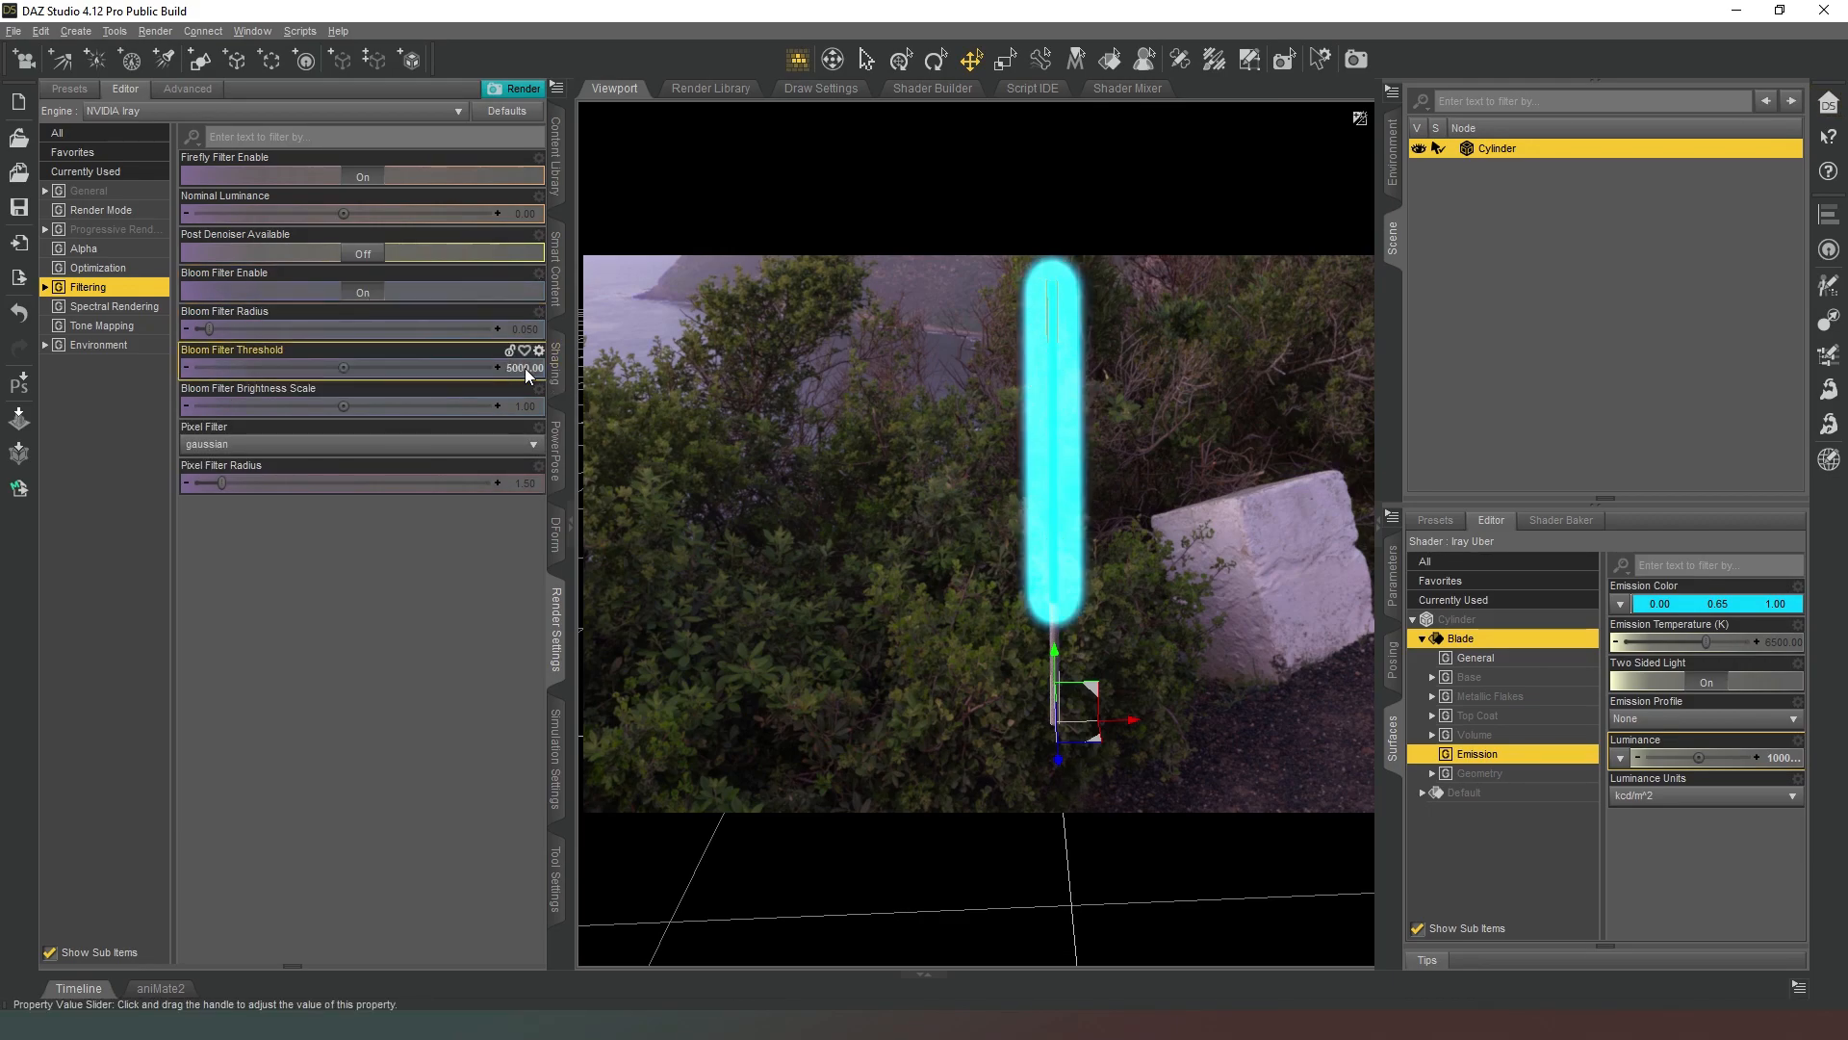
left_click(1770, 759)
type("1500")
key("Return")
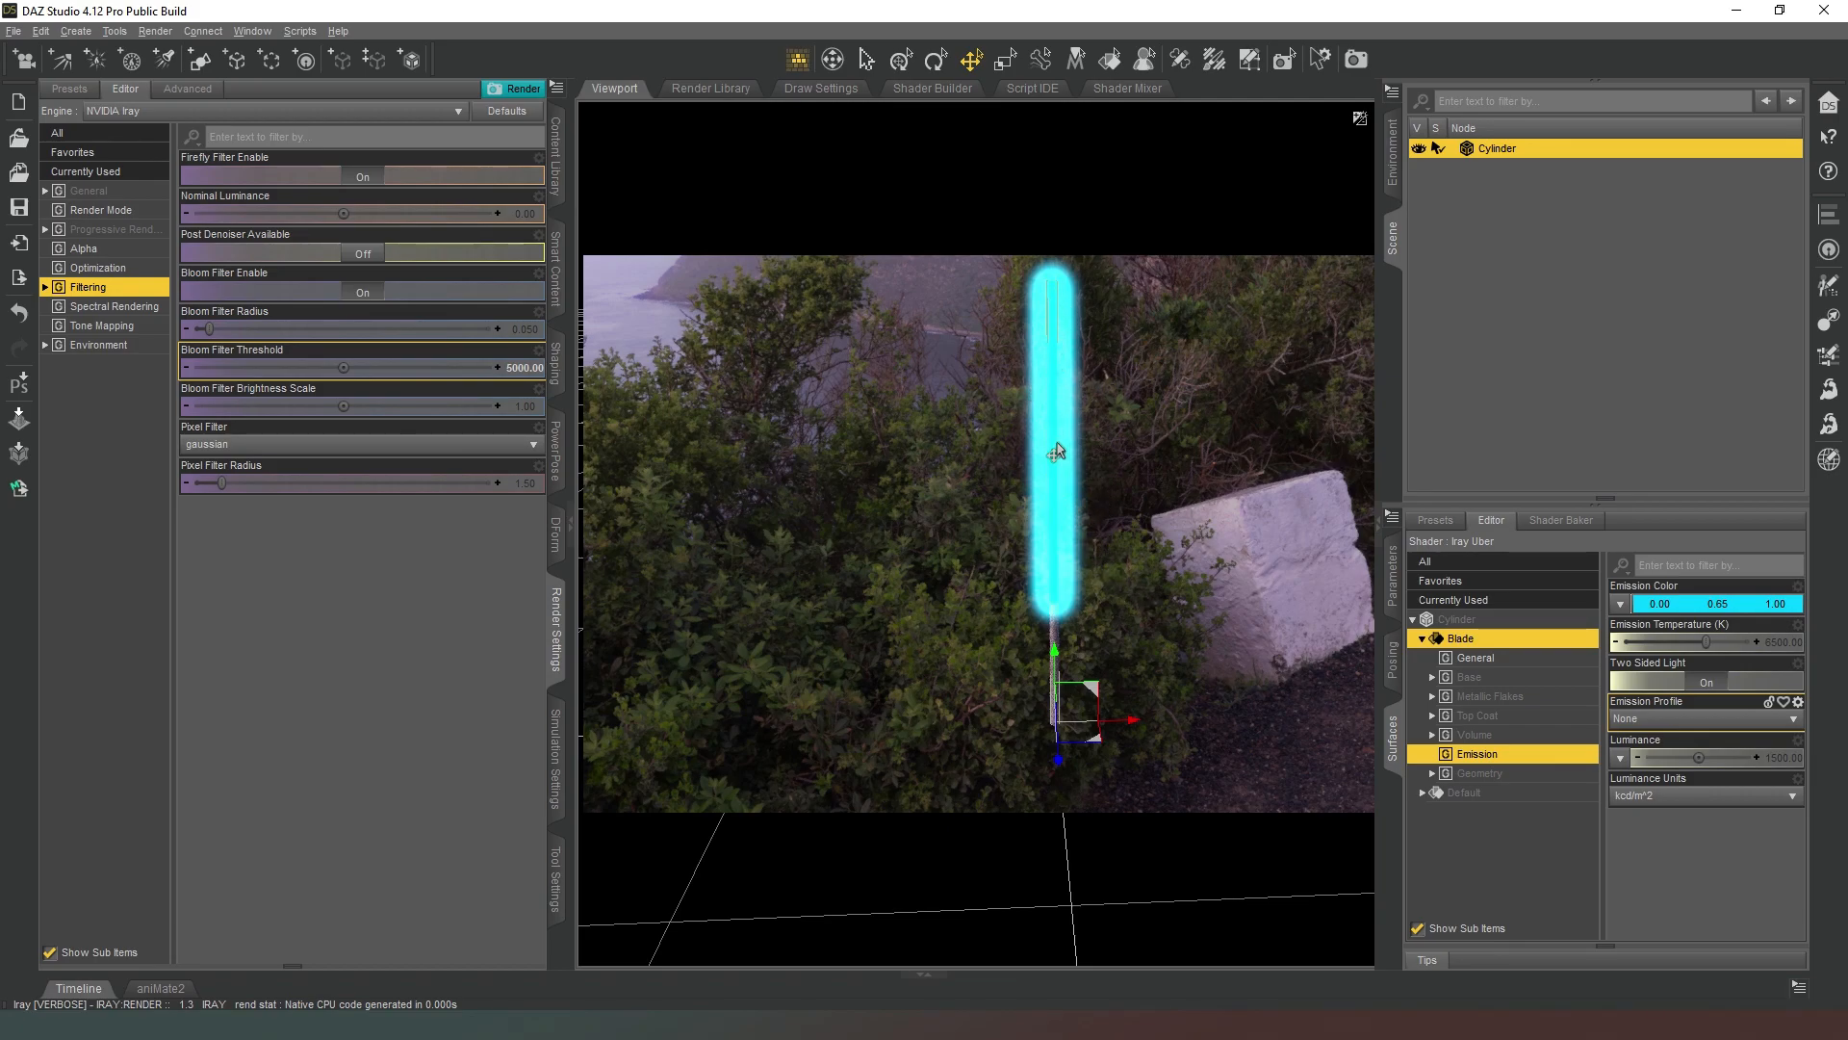
Try a bloom filter threshold of 10000 and raise it to 15000.
left_click(517, 365)
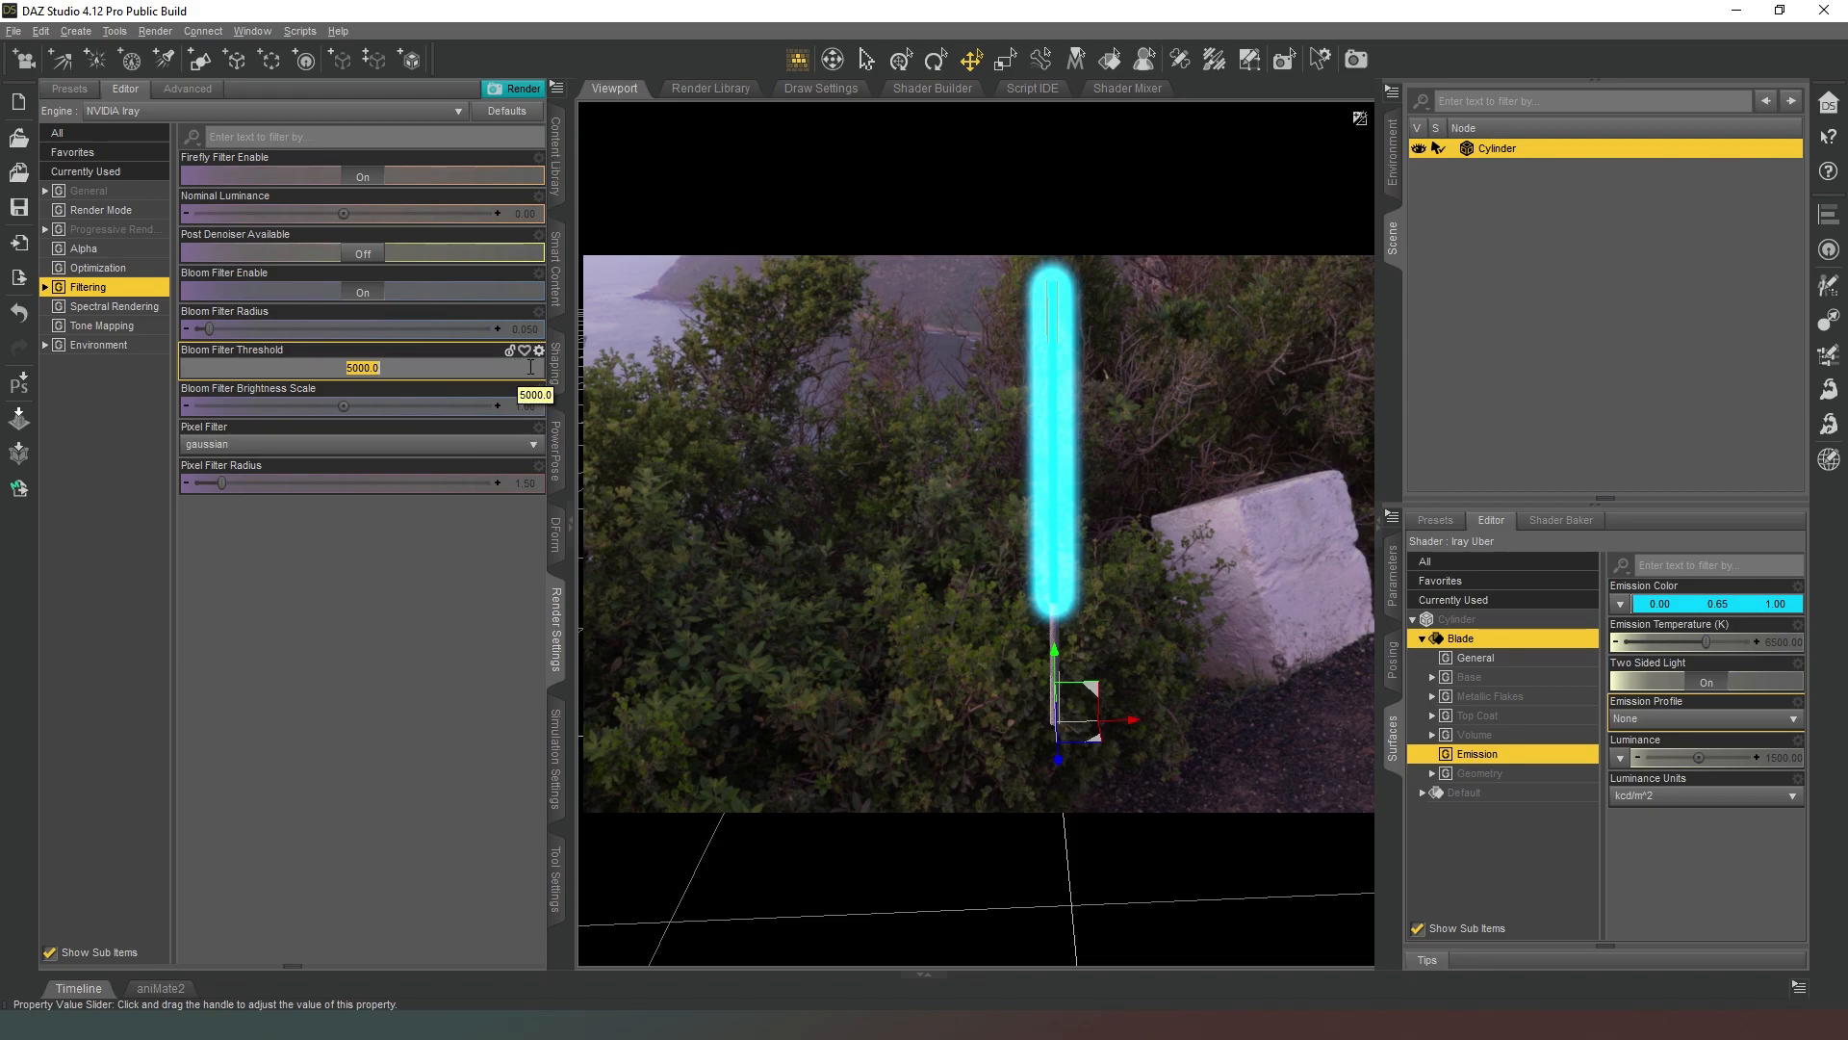
type("0000")
key("Return")
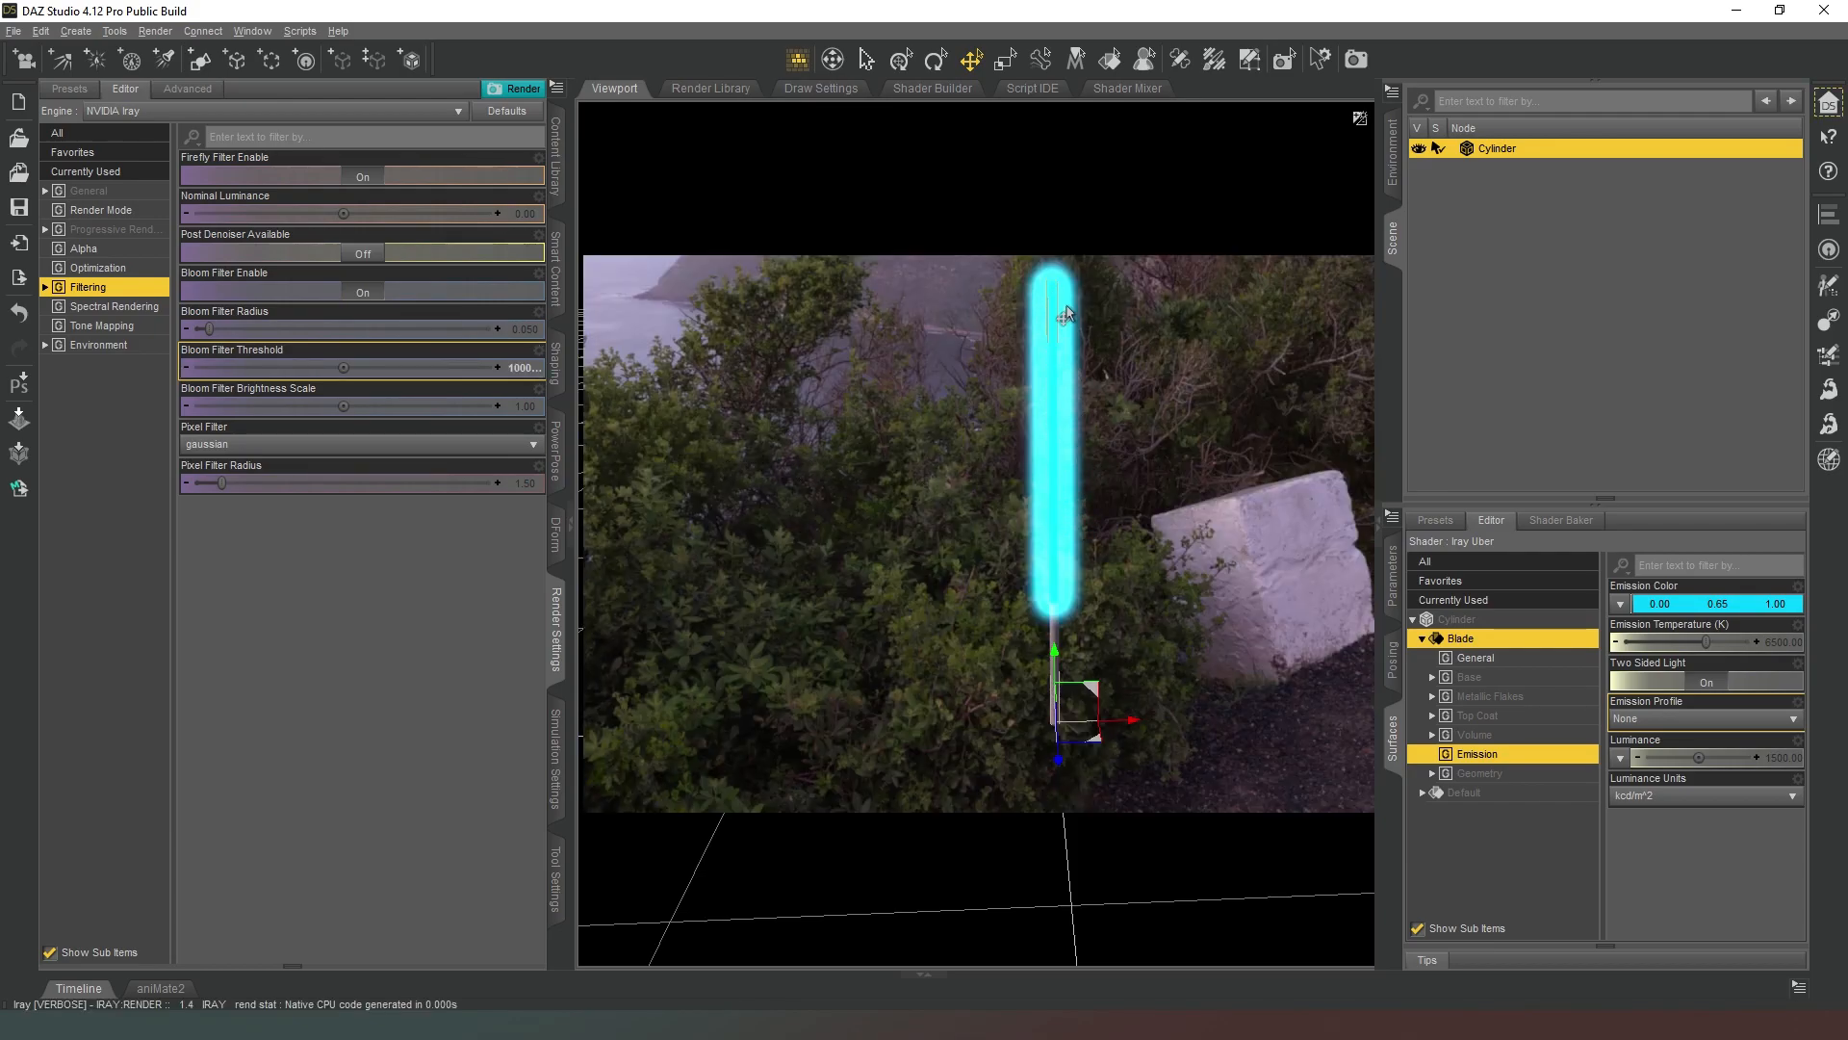
left_click(525, 366)
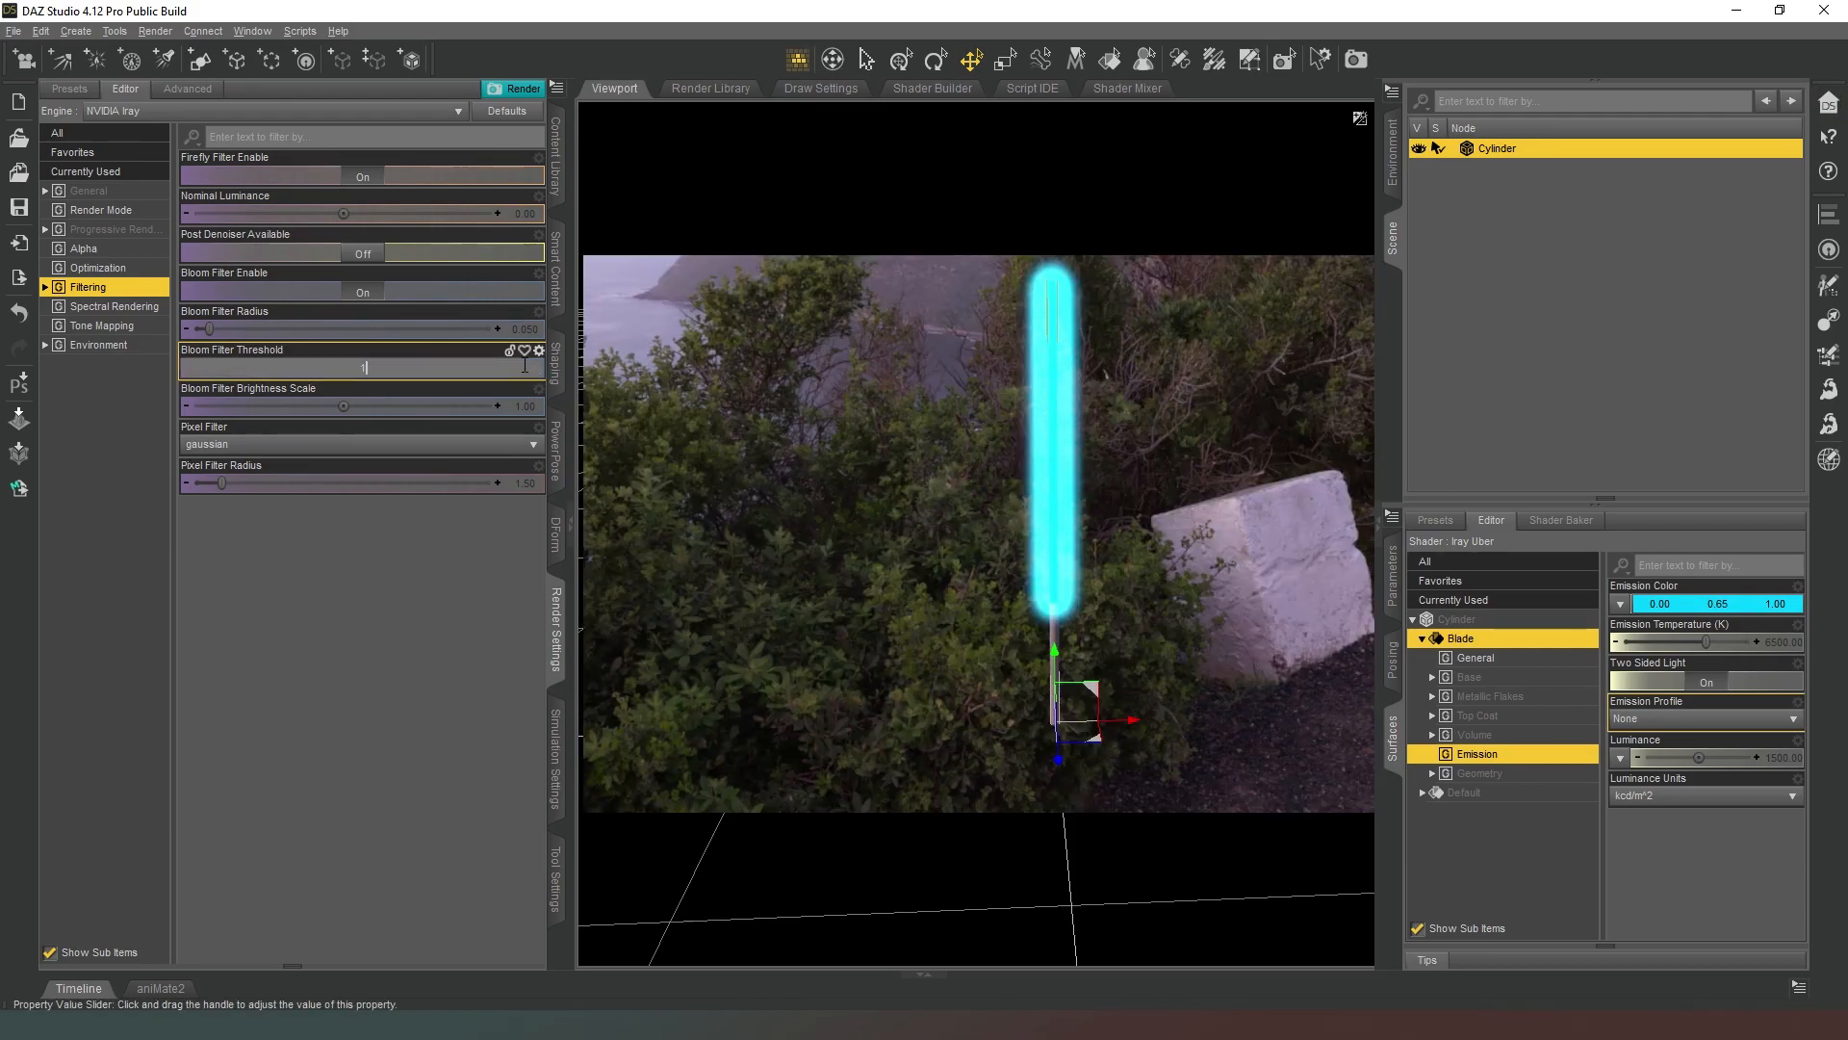
type("1500")
key("Return")
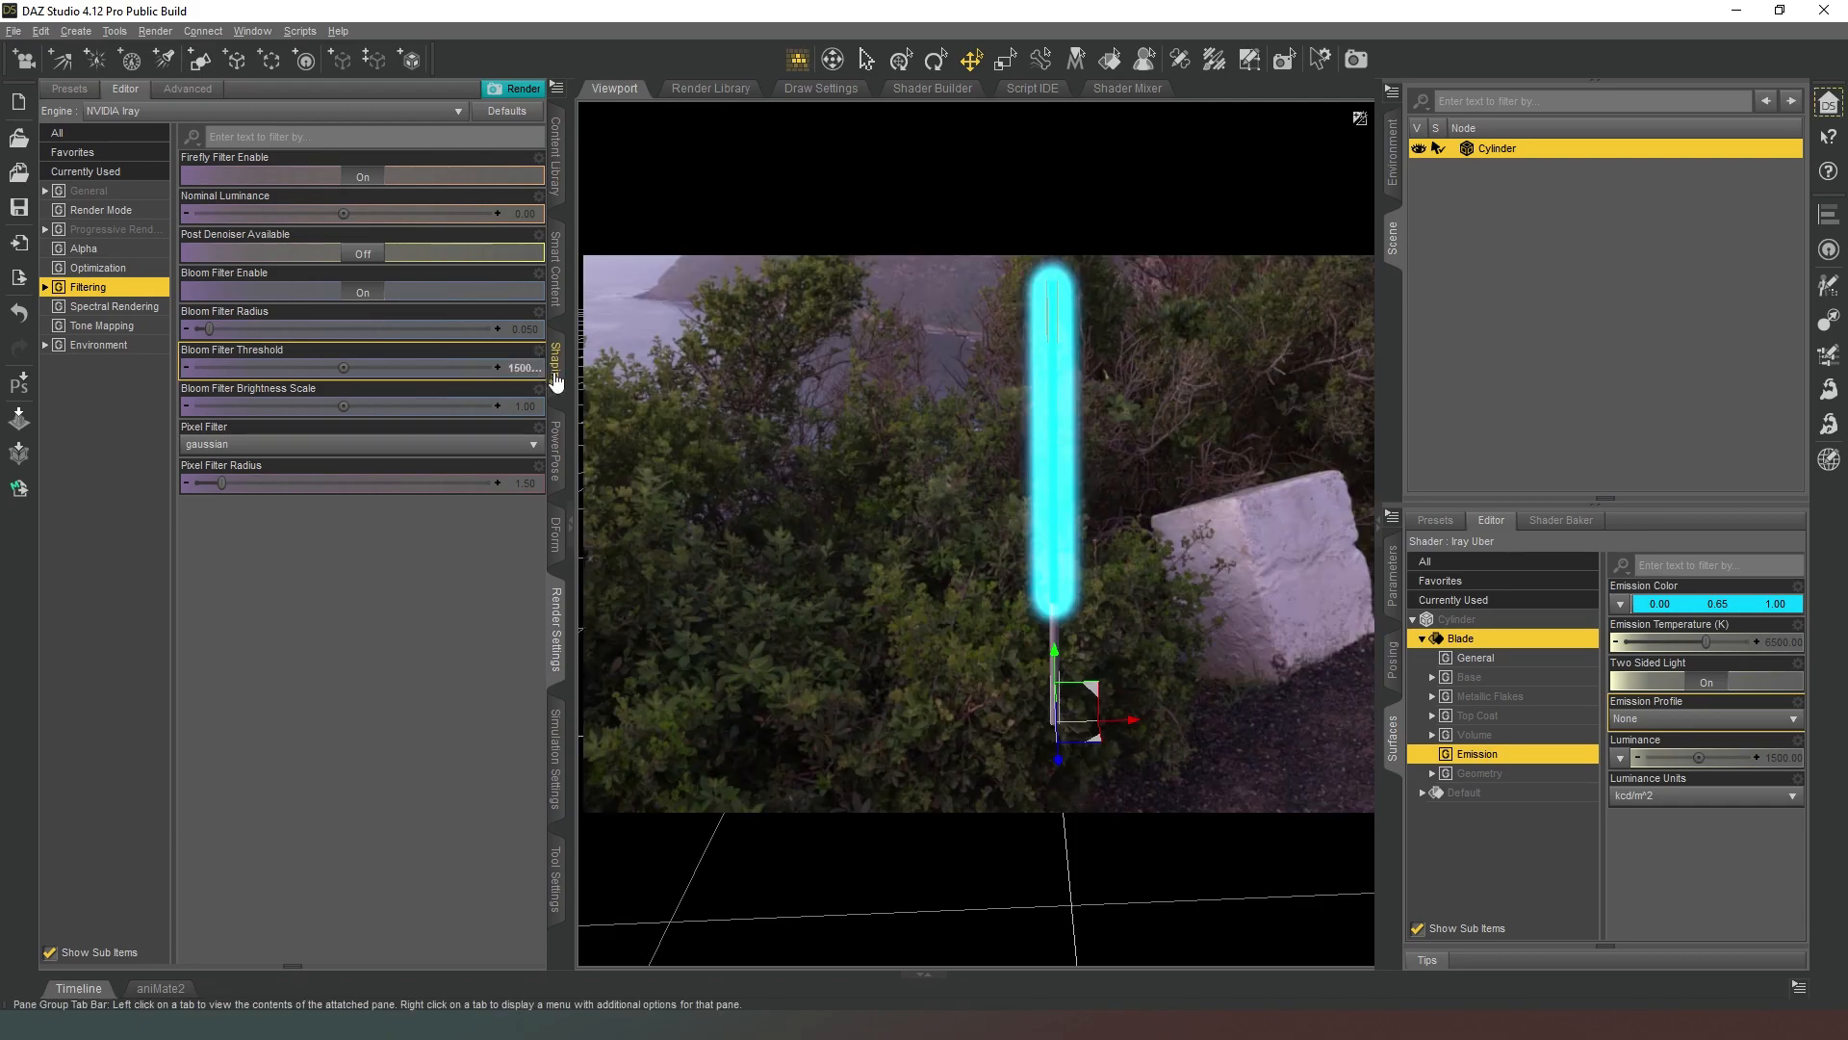
Set the Blade surface's luminance to 1000 and collapse the scene and surface settings to enlarge the viewport.
left_click(1780, 759)
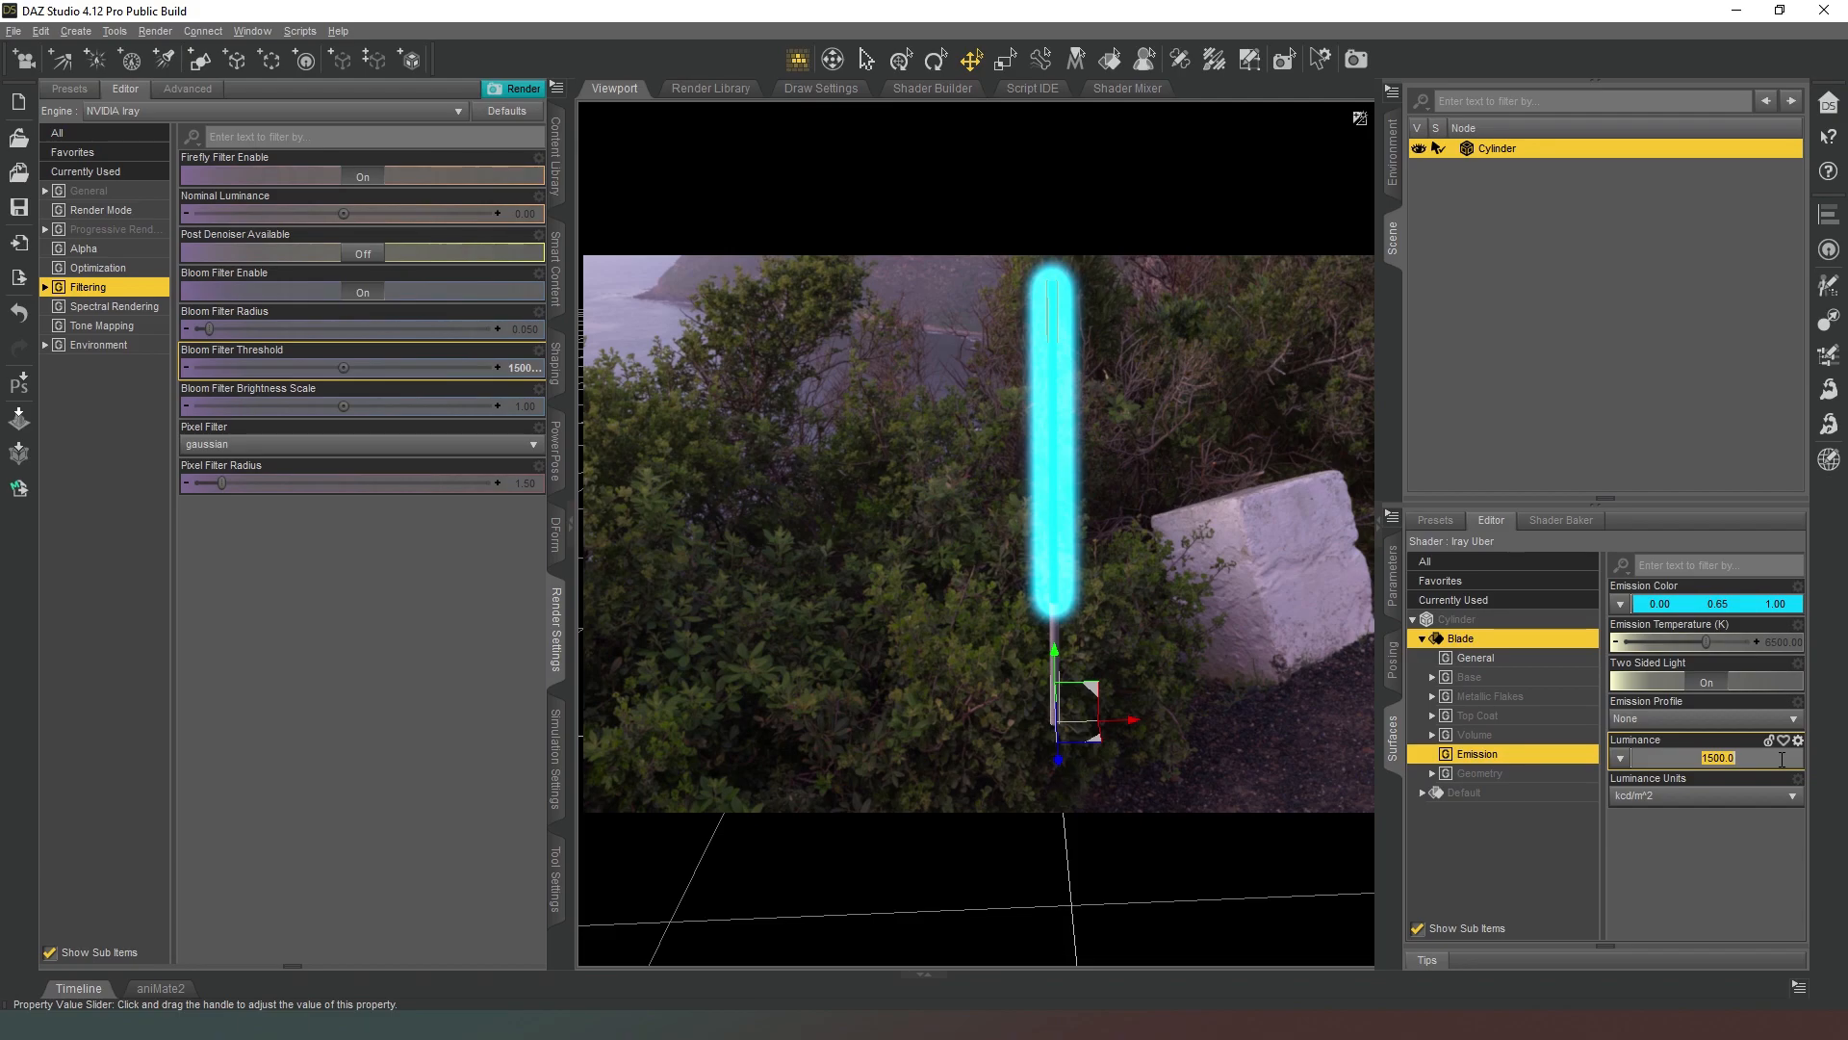
key("Return")
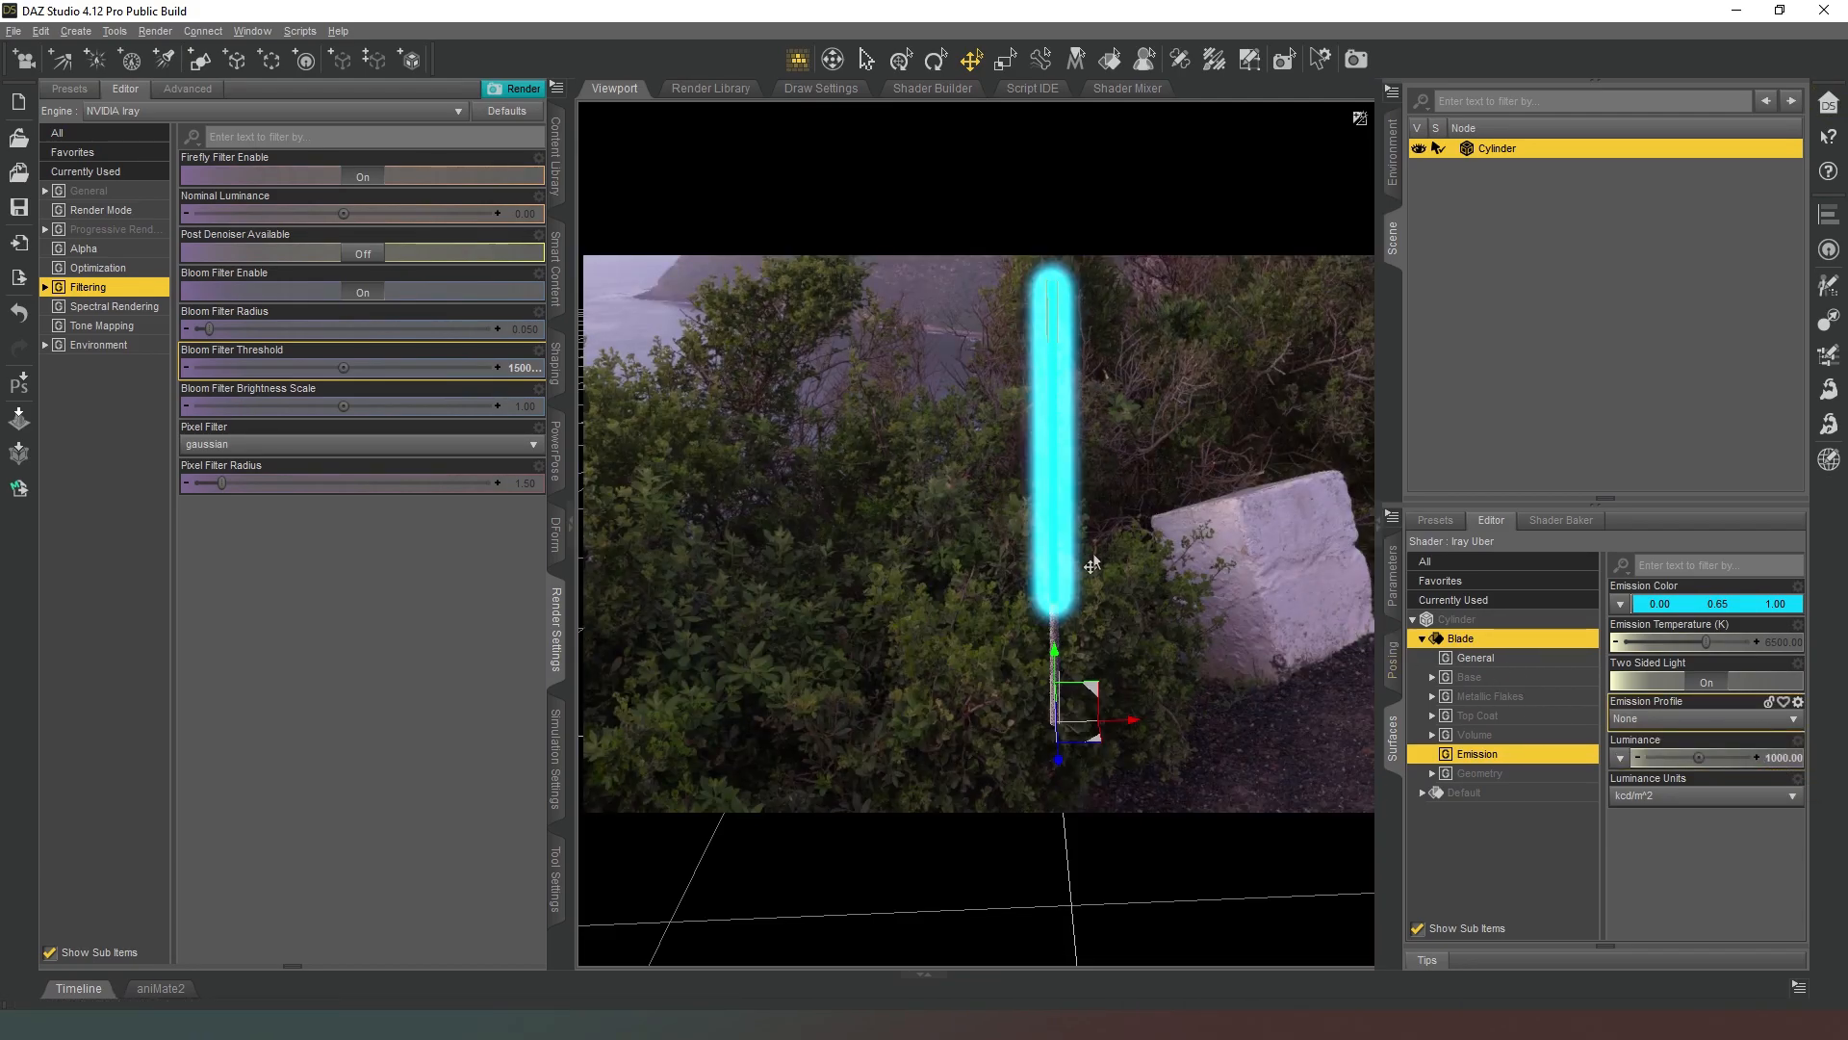
left_click(1392, 252)
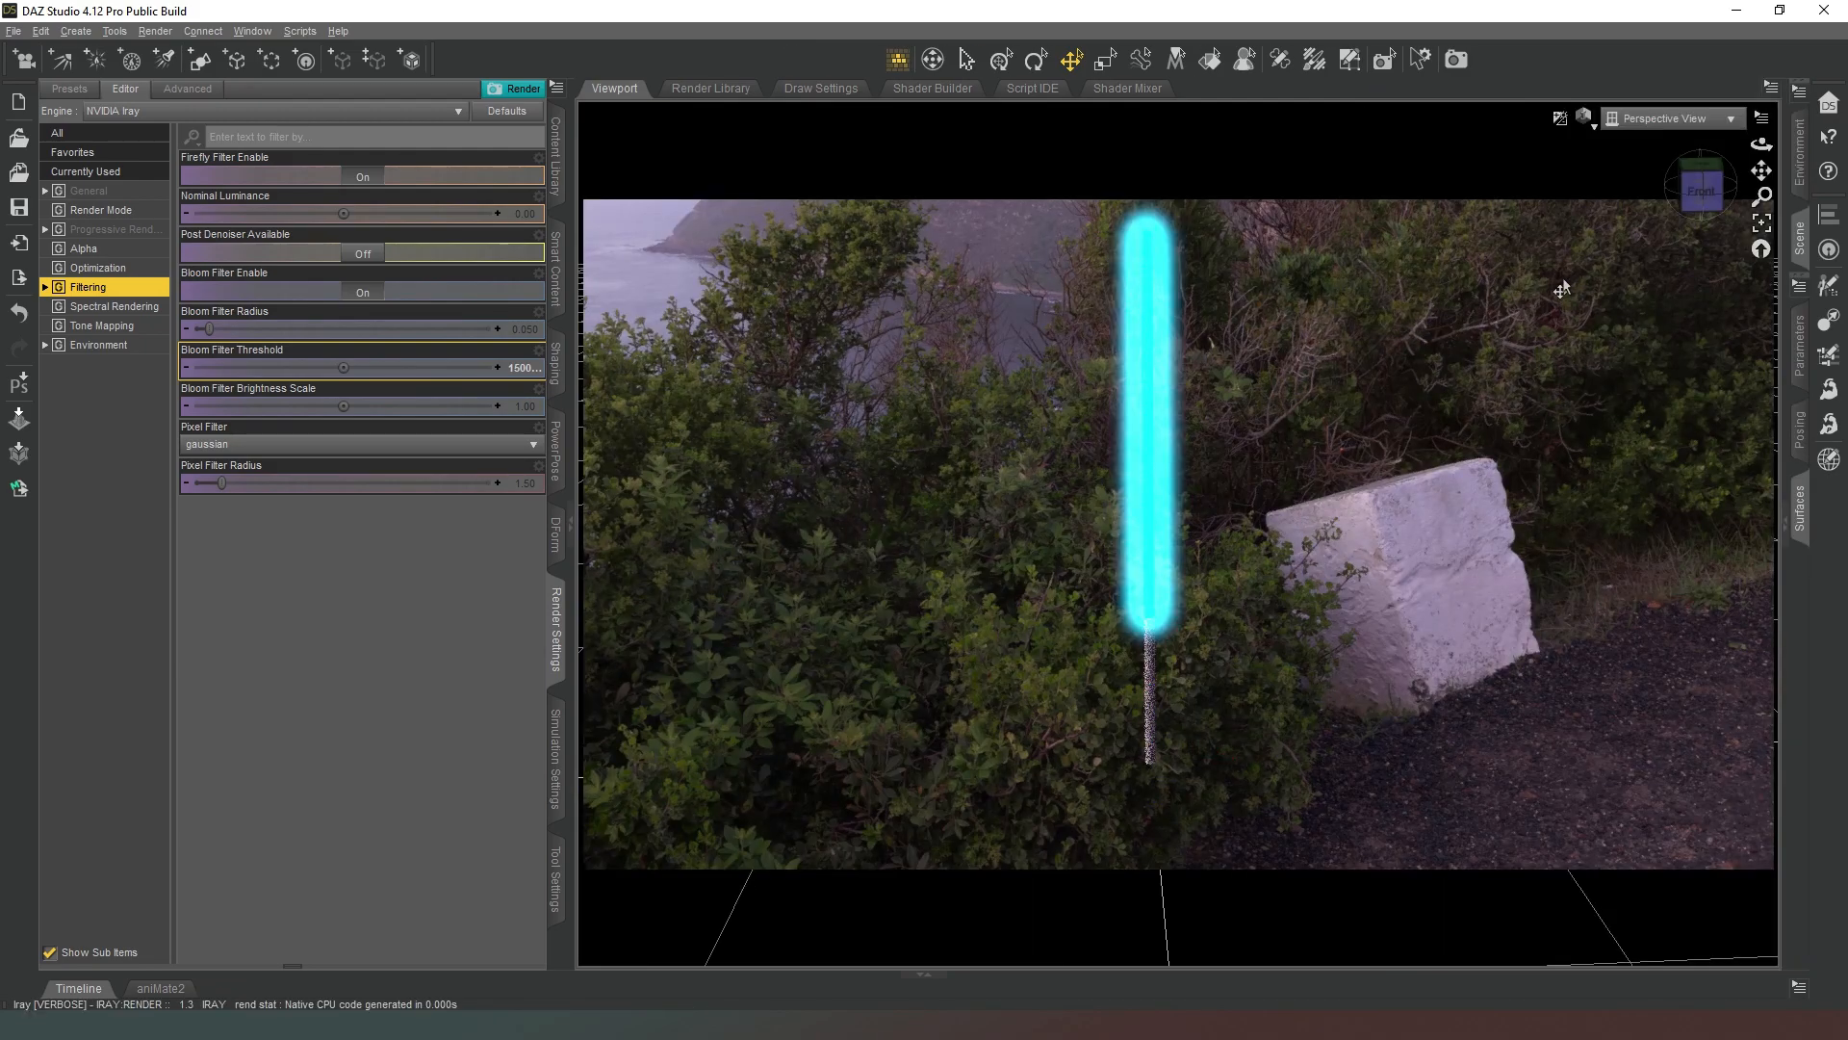